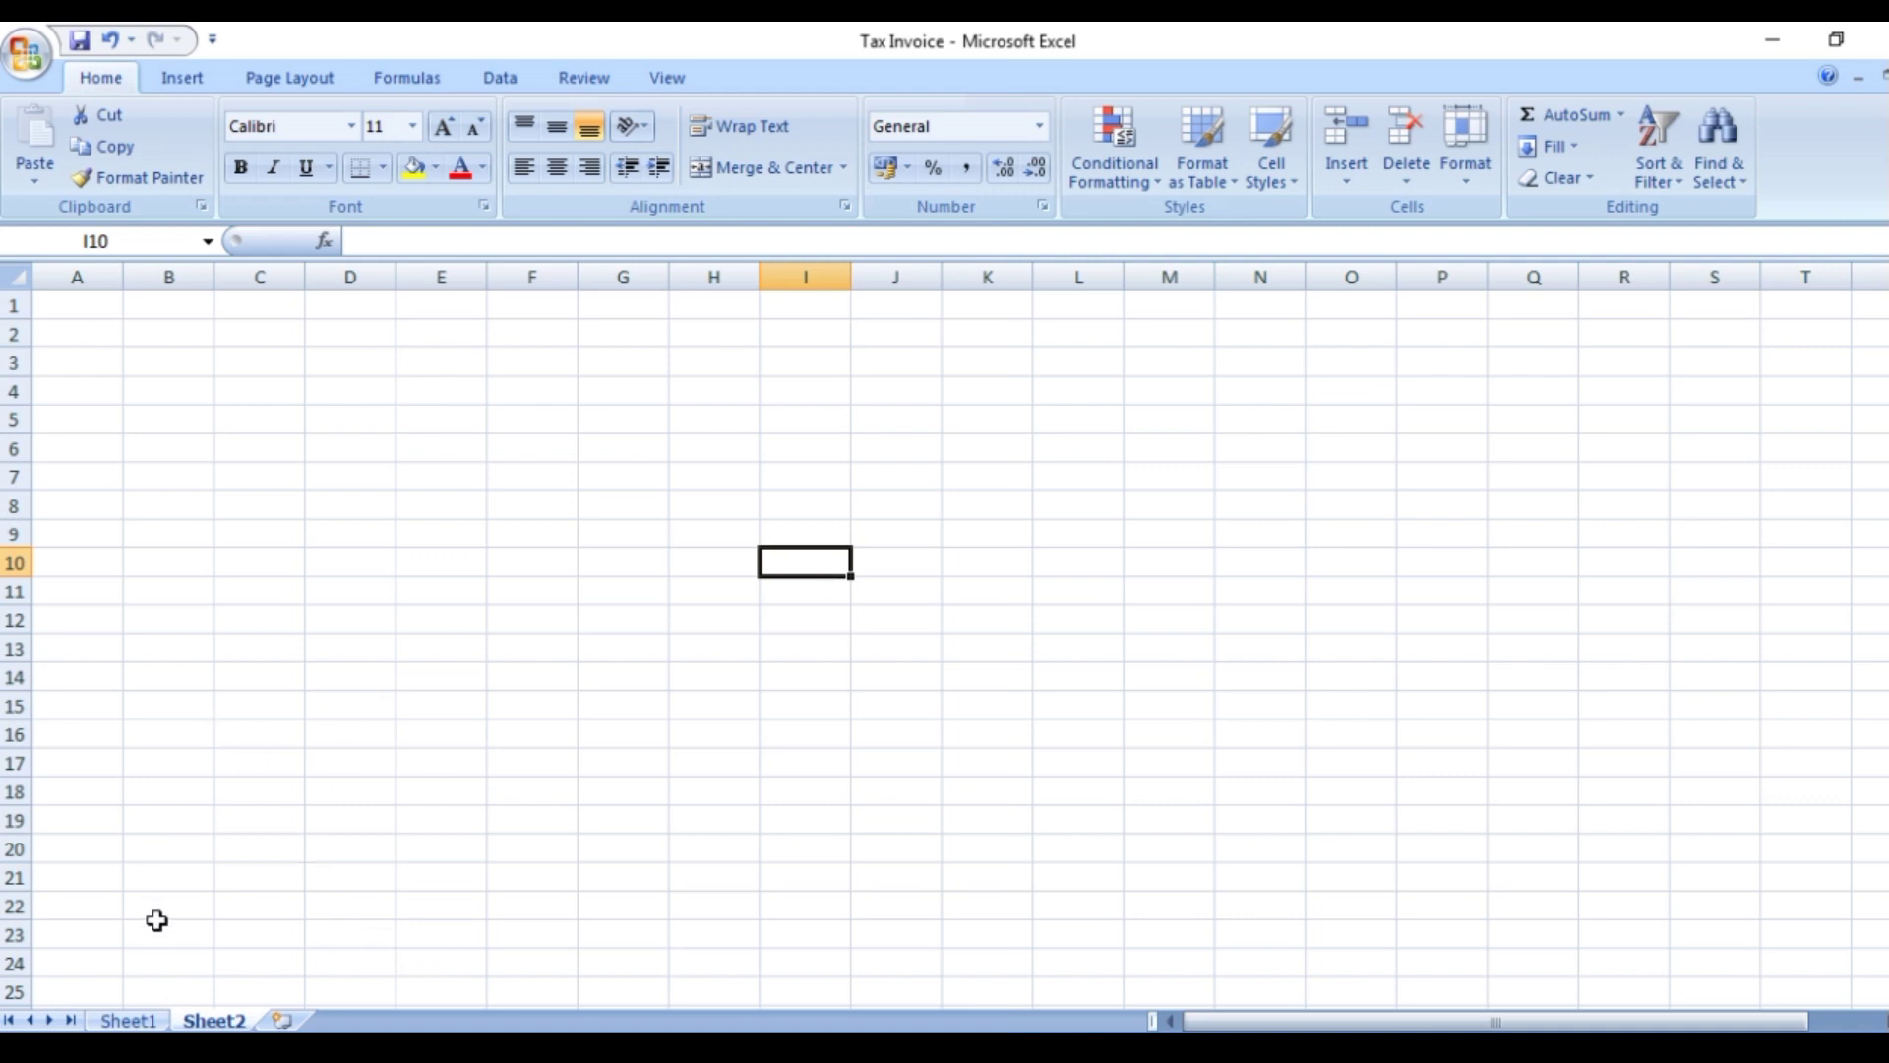
On Sheet1, enter =D9*E9 in F9 to compute the RICE amount.
{"action": "left_click", "coordinate": [138, 1020]}
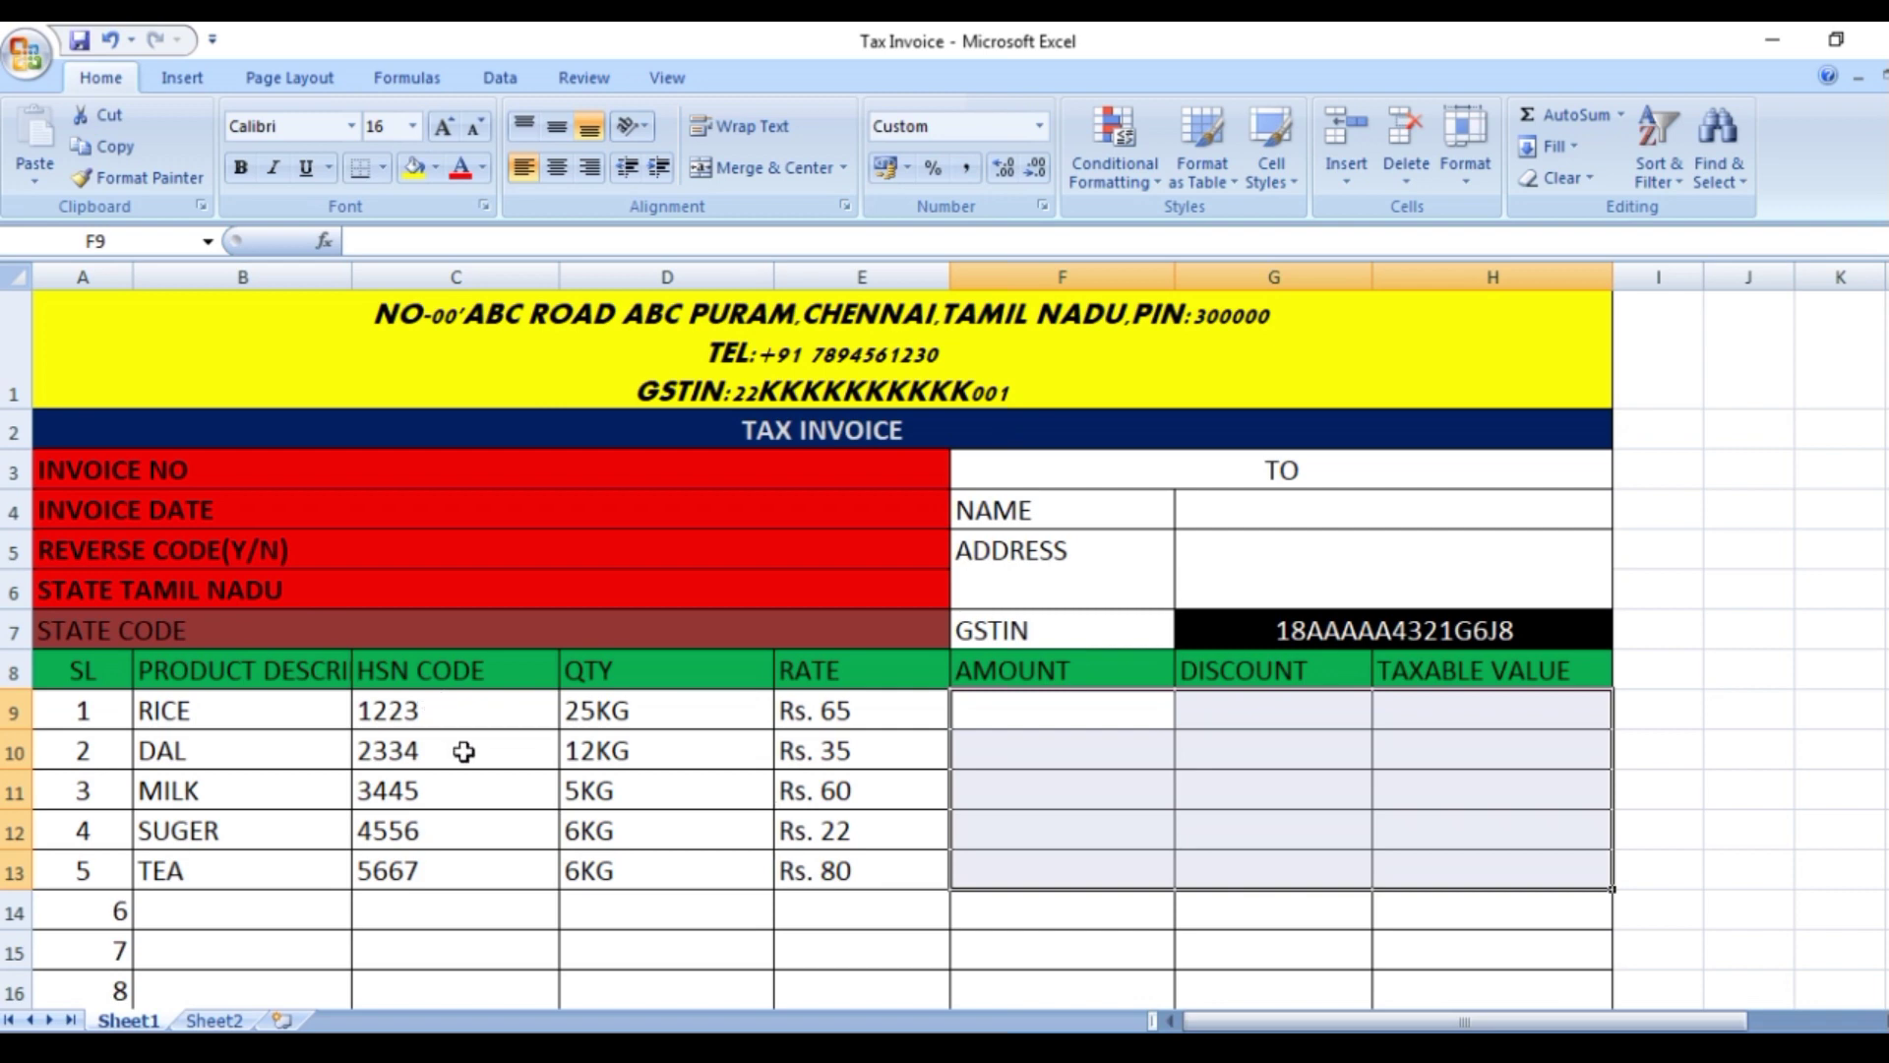
{"action": "left_click", "coordinate": [1014, 723]}
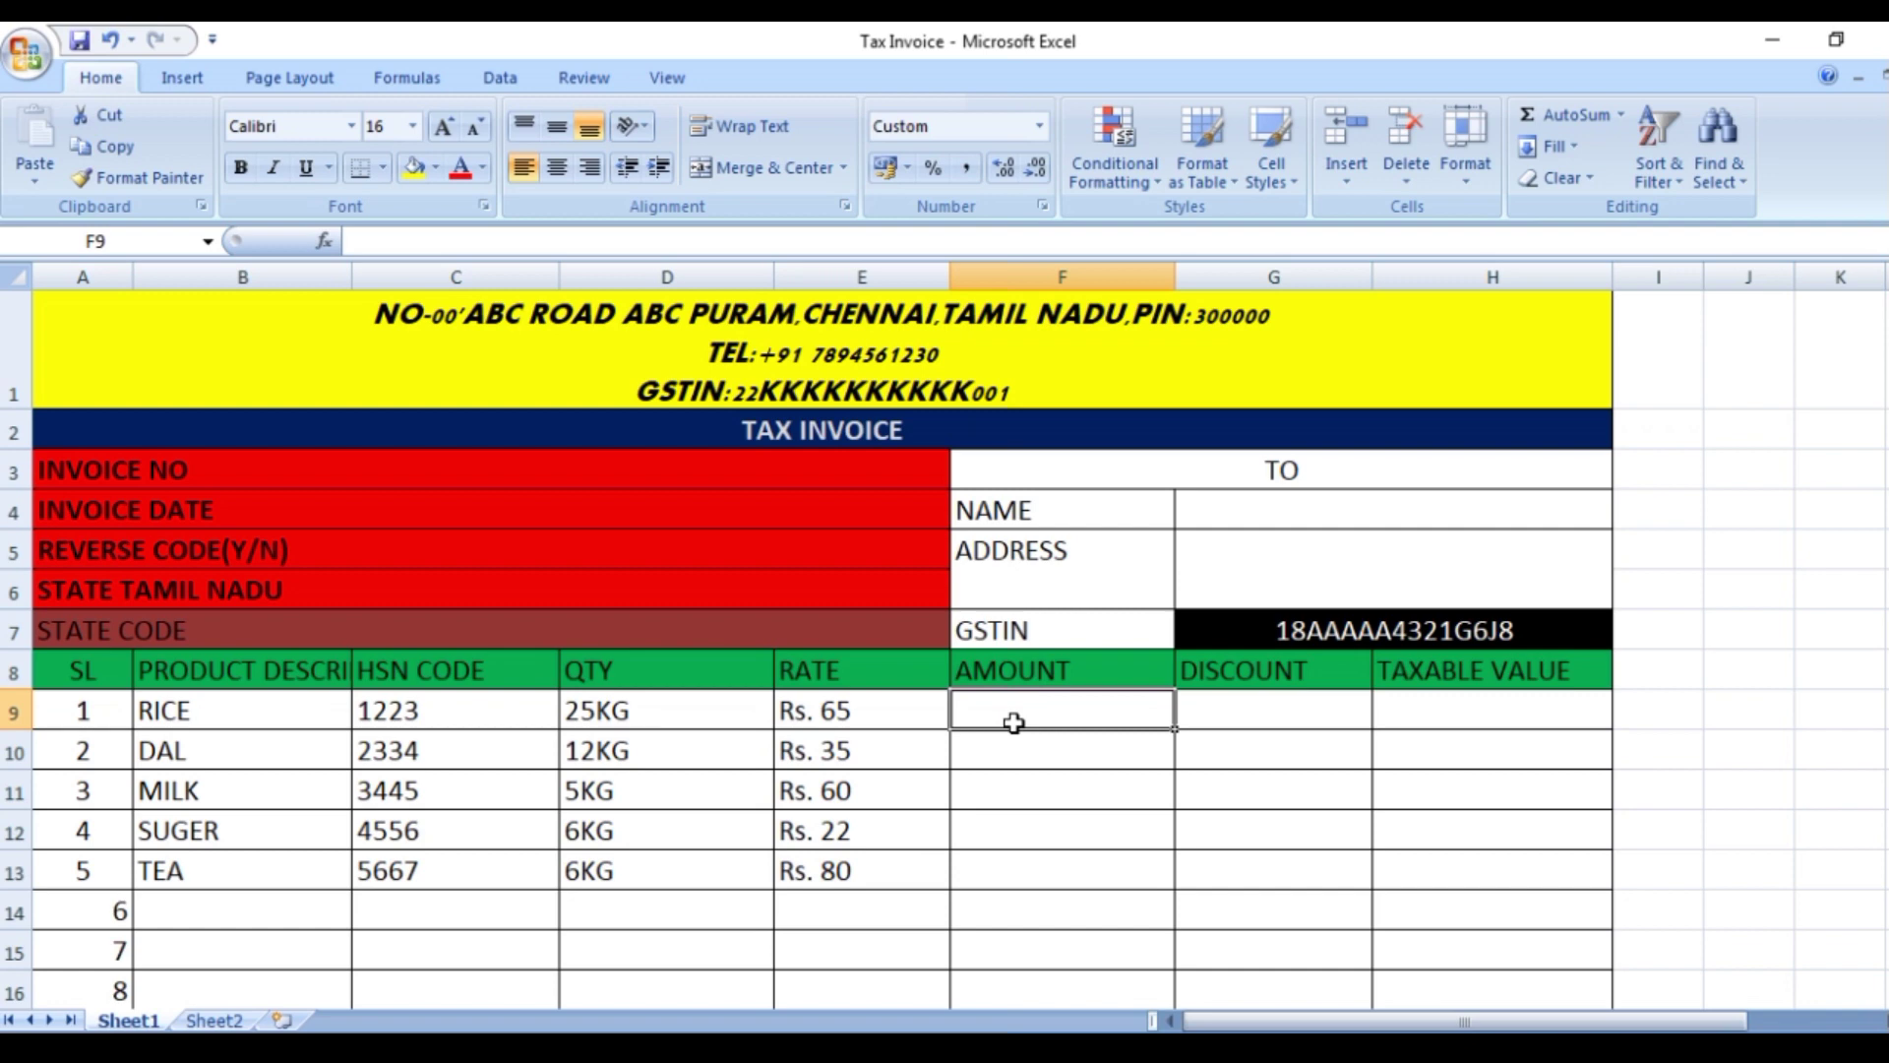
{"action": "type", "text": "="}
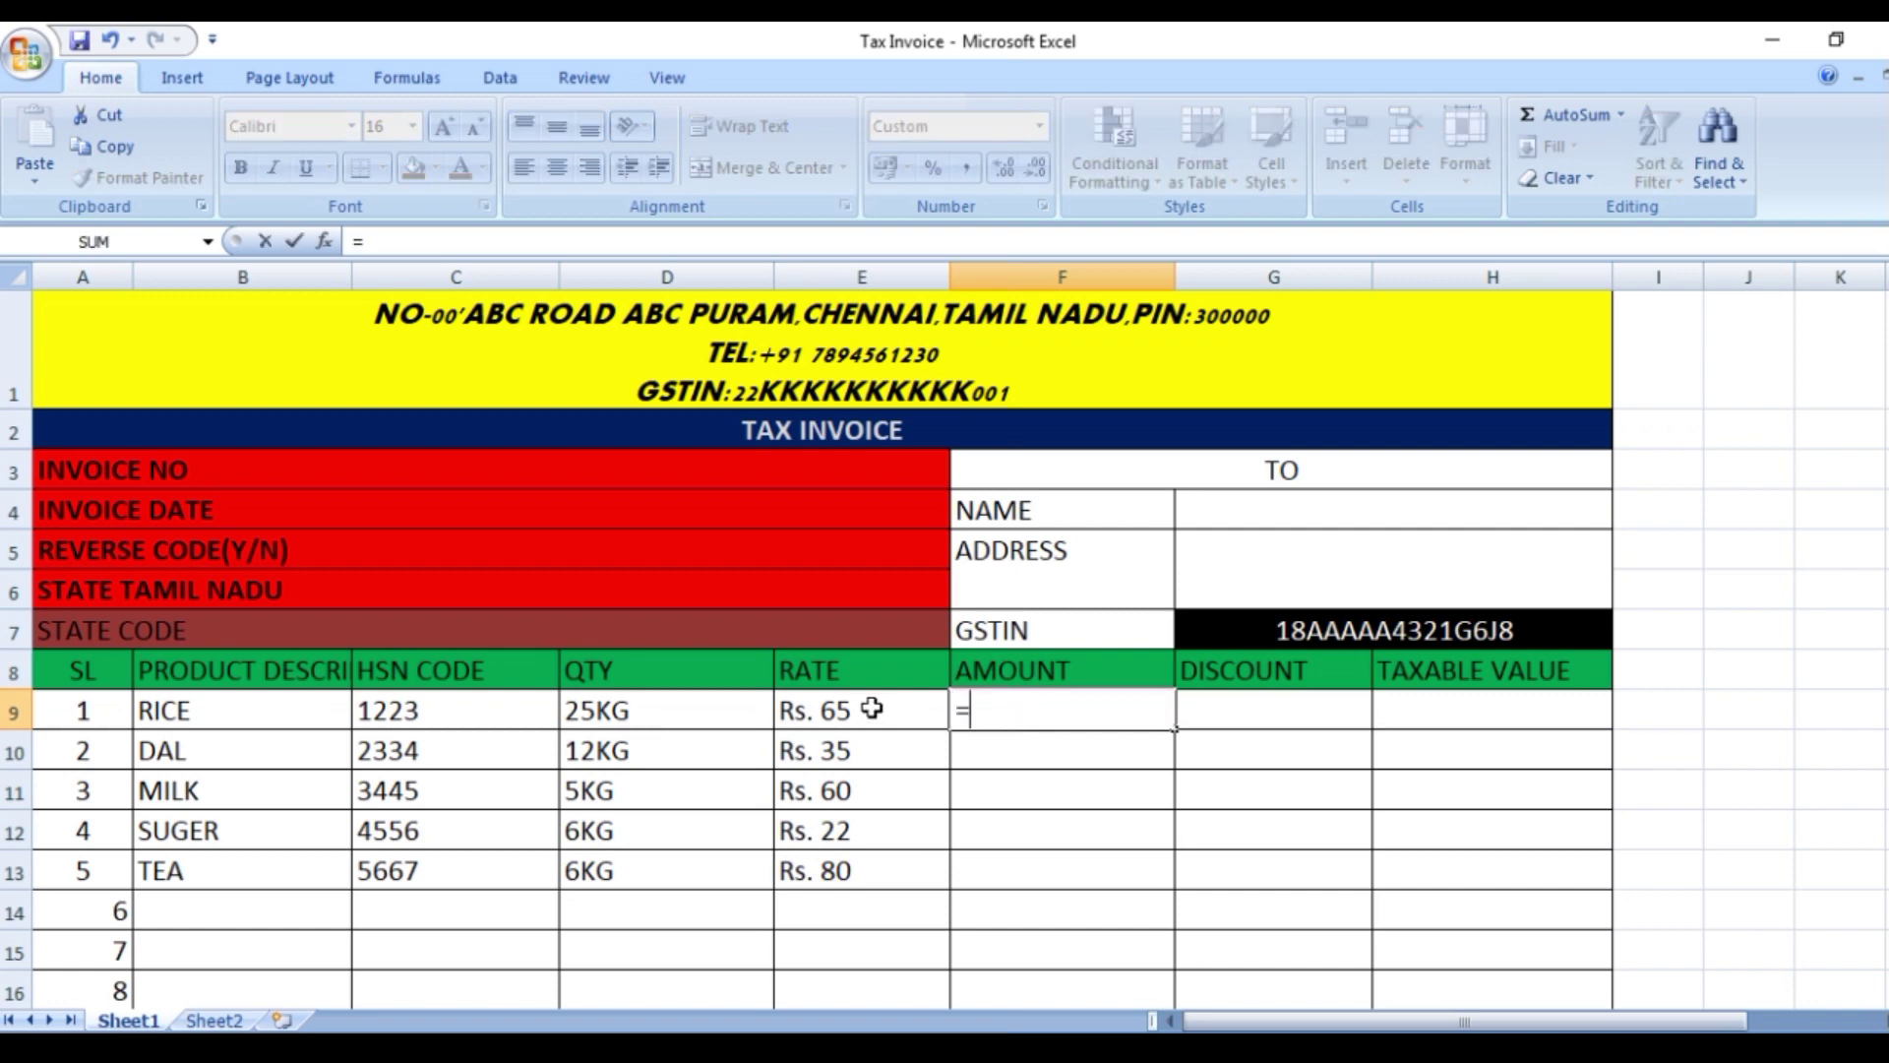
{"action": "left_click", "coordinate": [681, 721]}
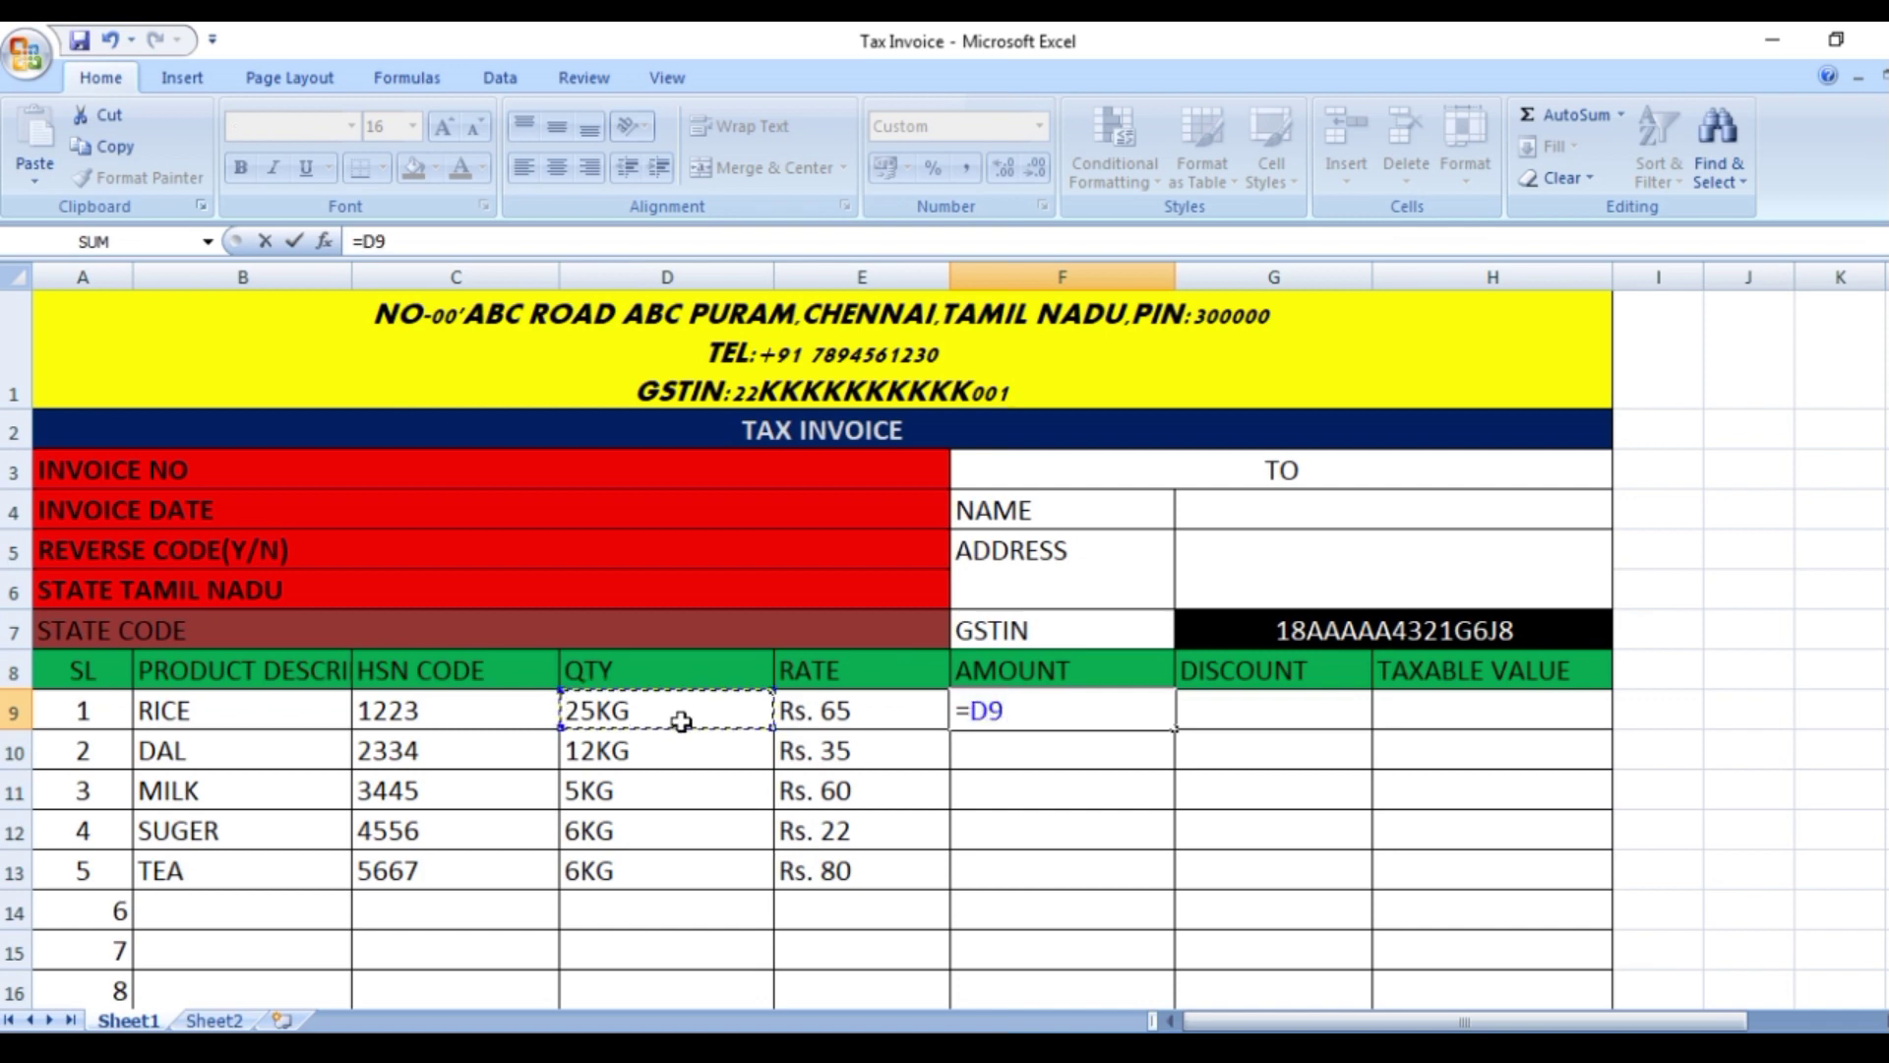
{"action": "type", "text": "*"}
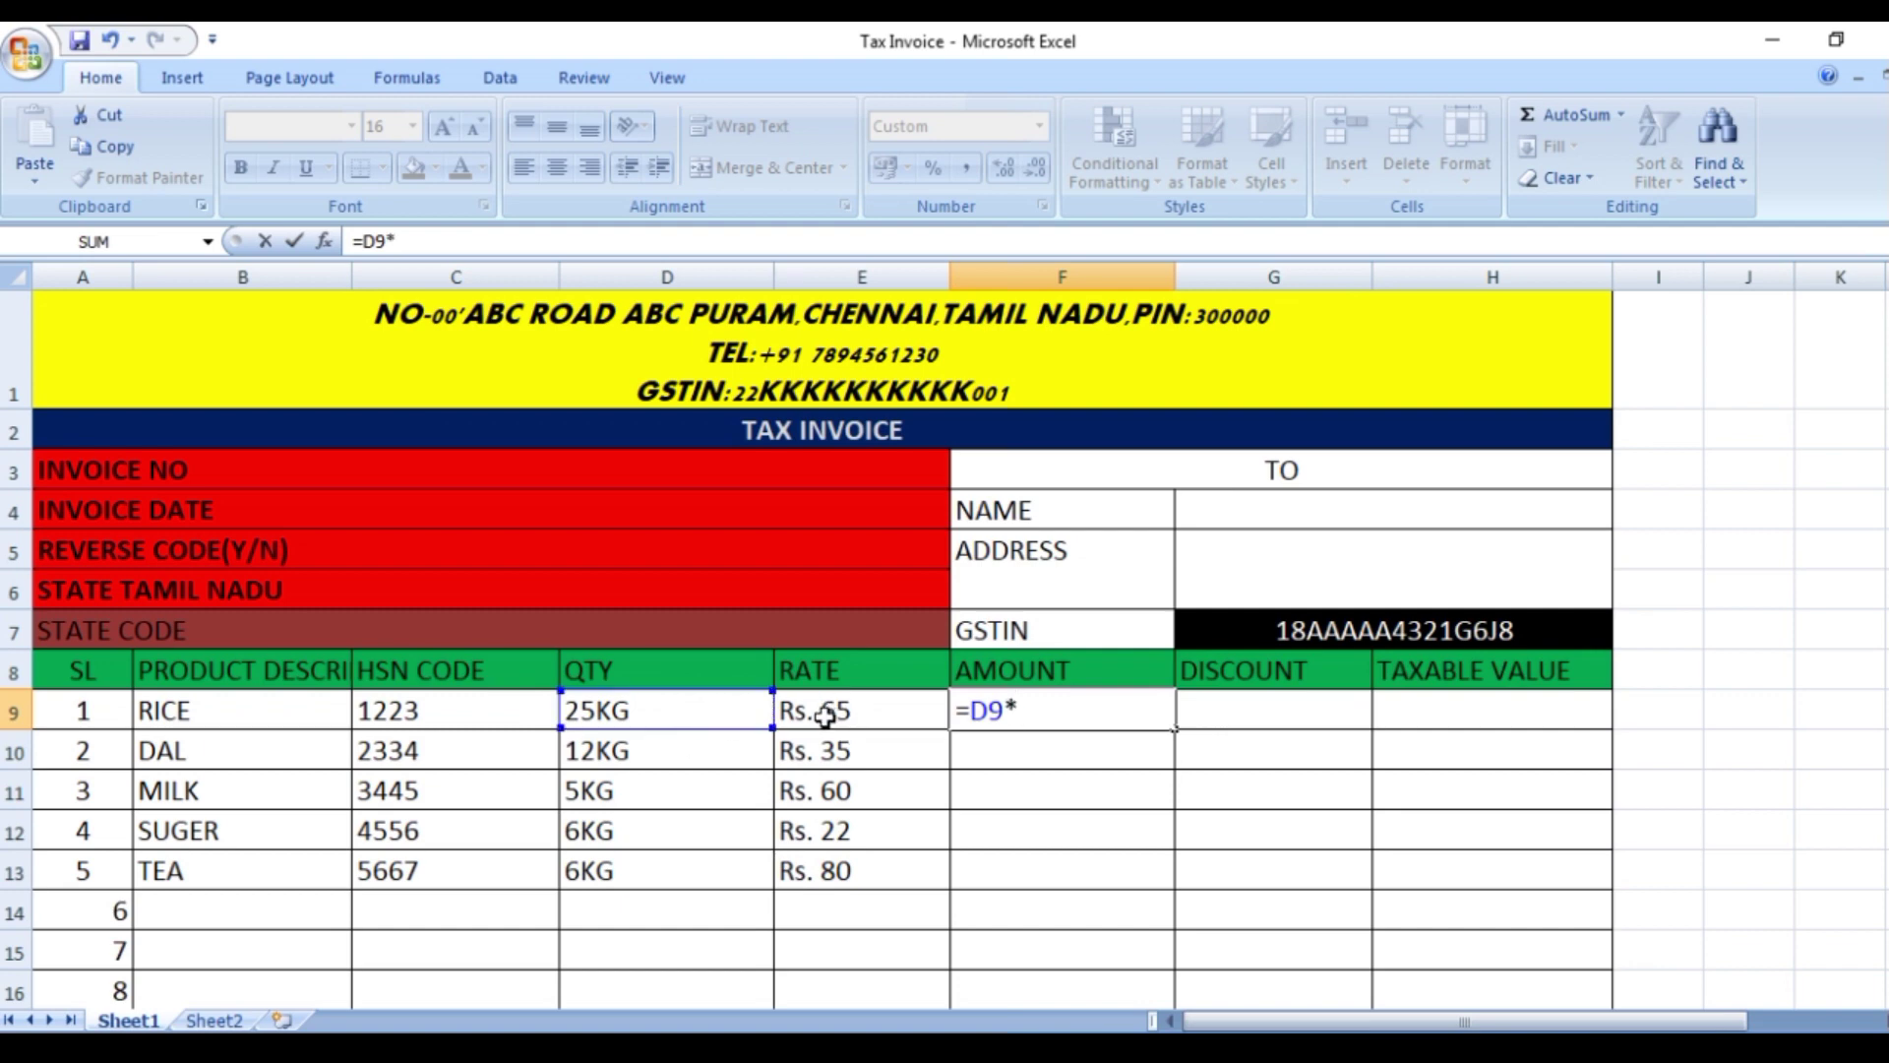
{"action": "left_click", "coordinate": [826, 717]}
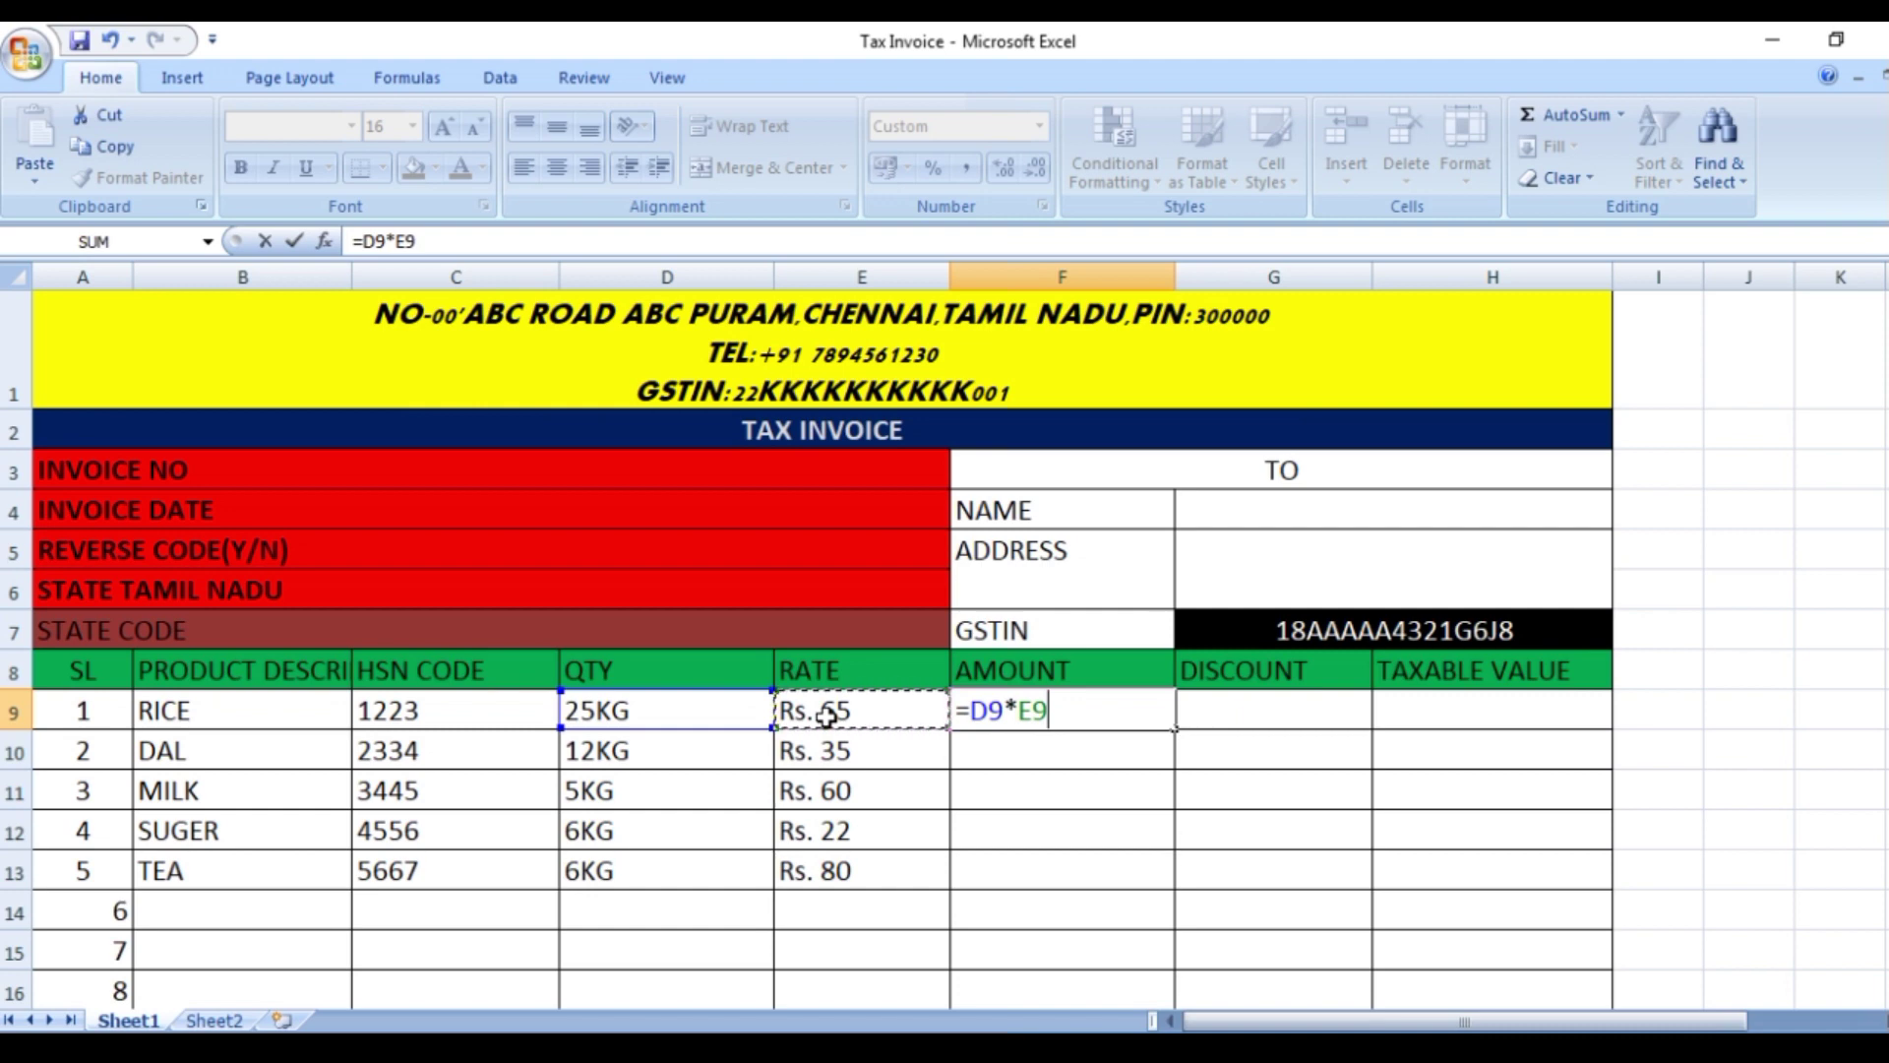
{"action": "key", "text": "Return"}
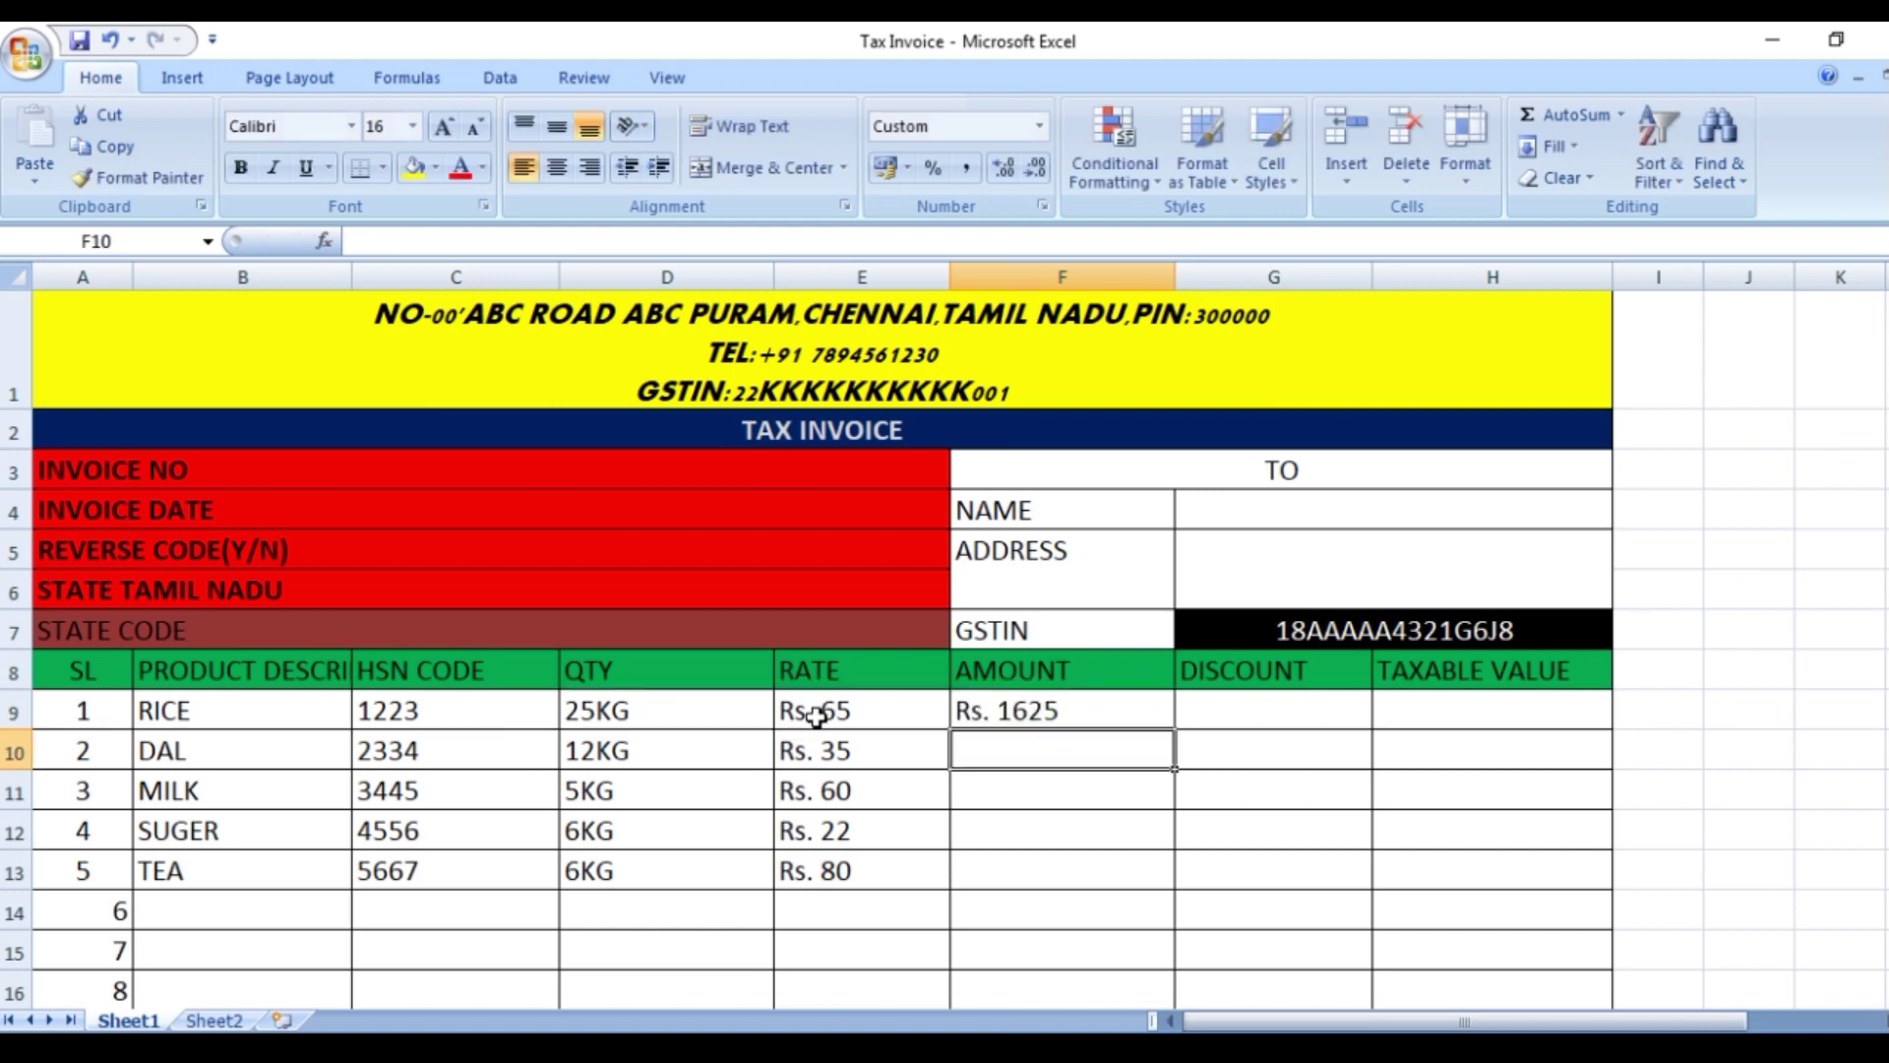
Fill the amount formula down to F13, giving Rs. 1625, 403, 300, 121 and 480.
{"action": "left_click", "coordinate": [1029, 716]}
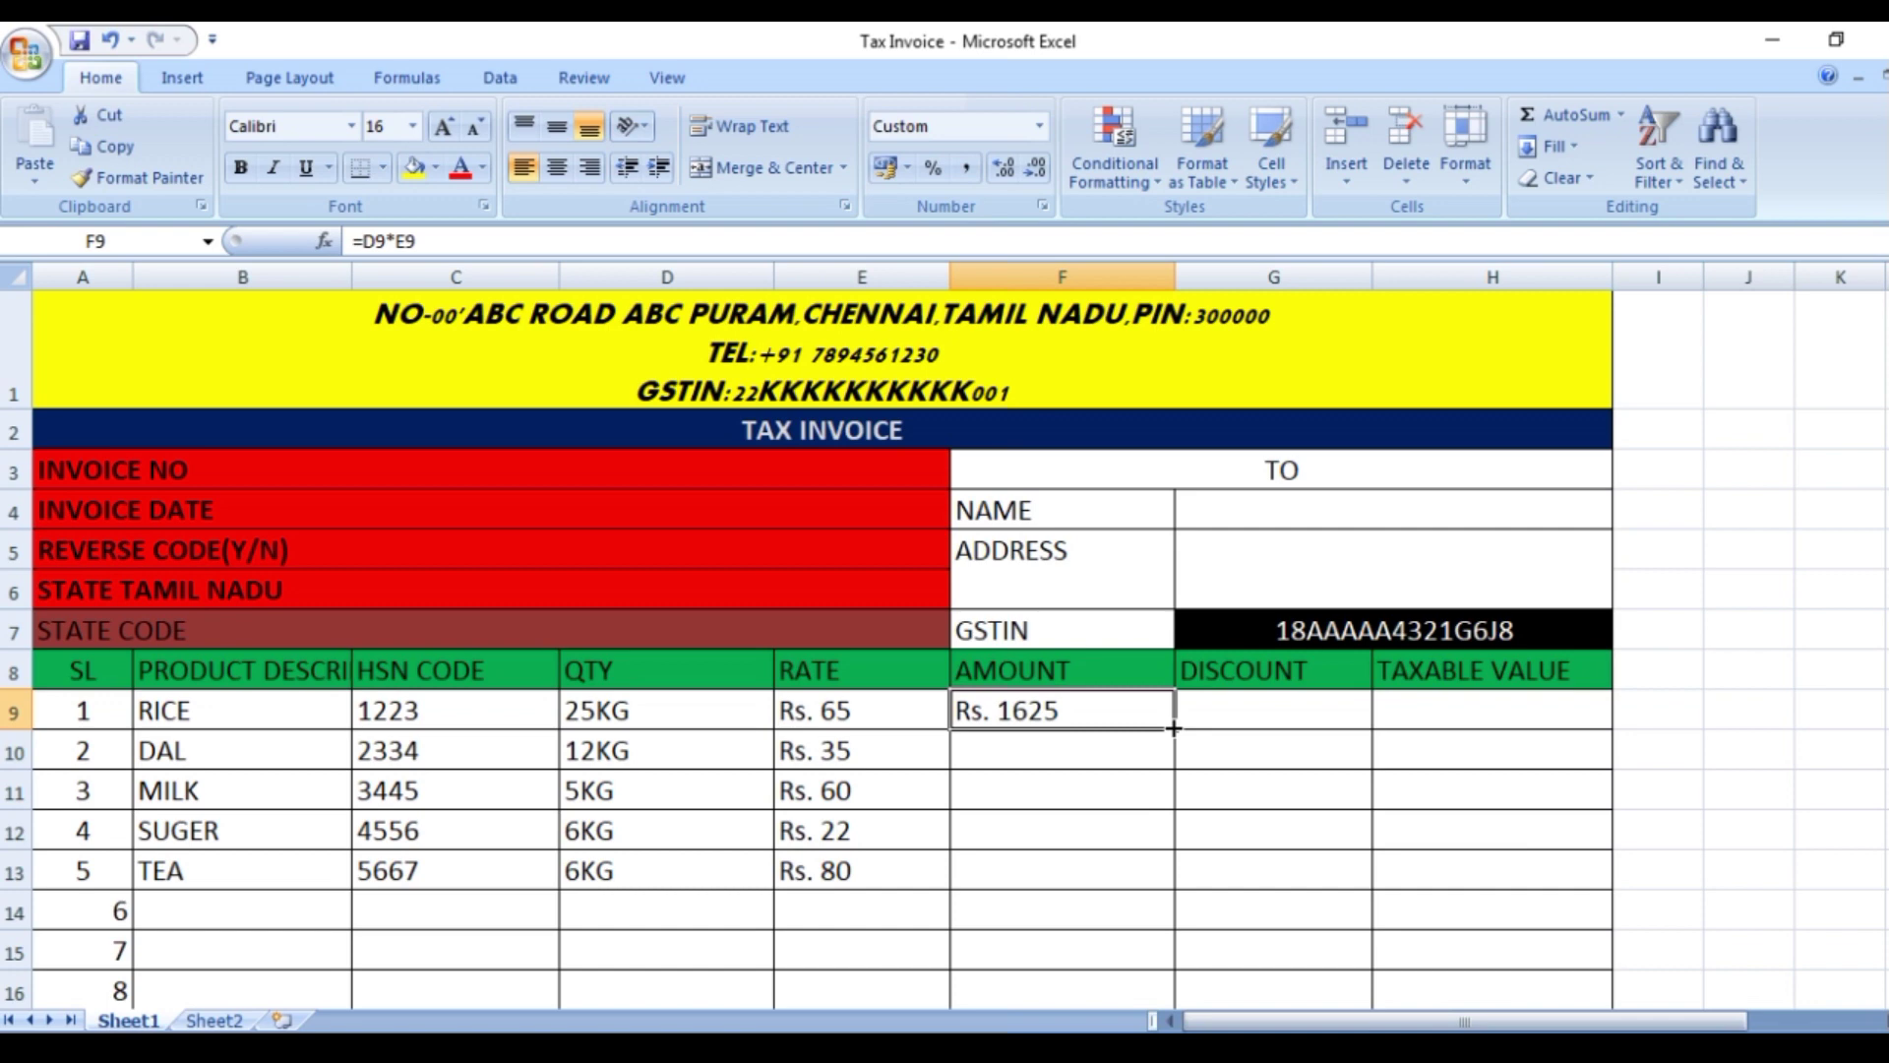
{"action": "left_click_drag", "start_coordinate": [1173, 728], "coordinate": [1171, 896]}
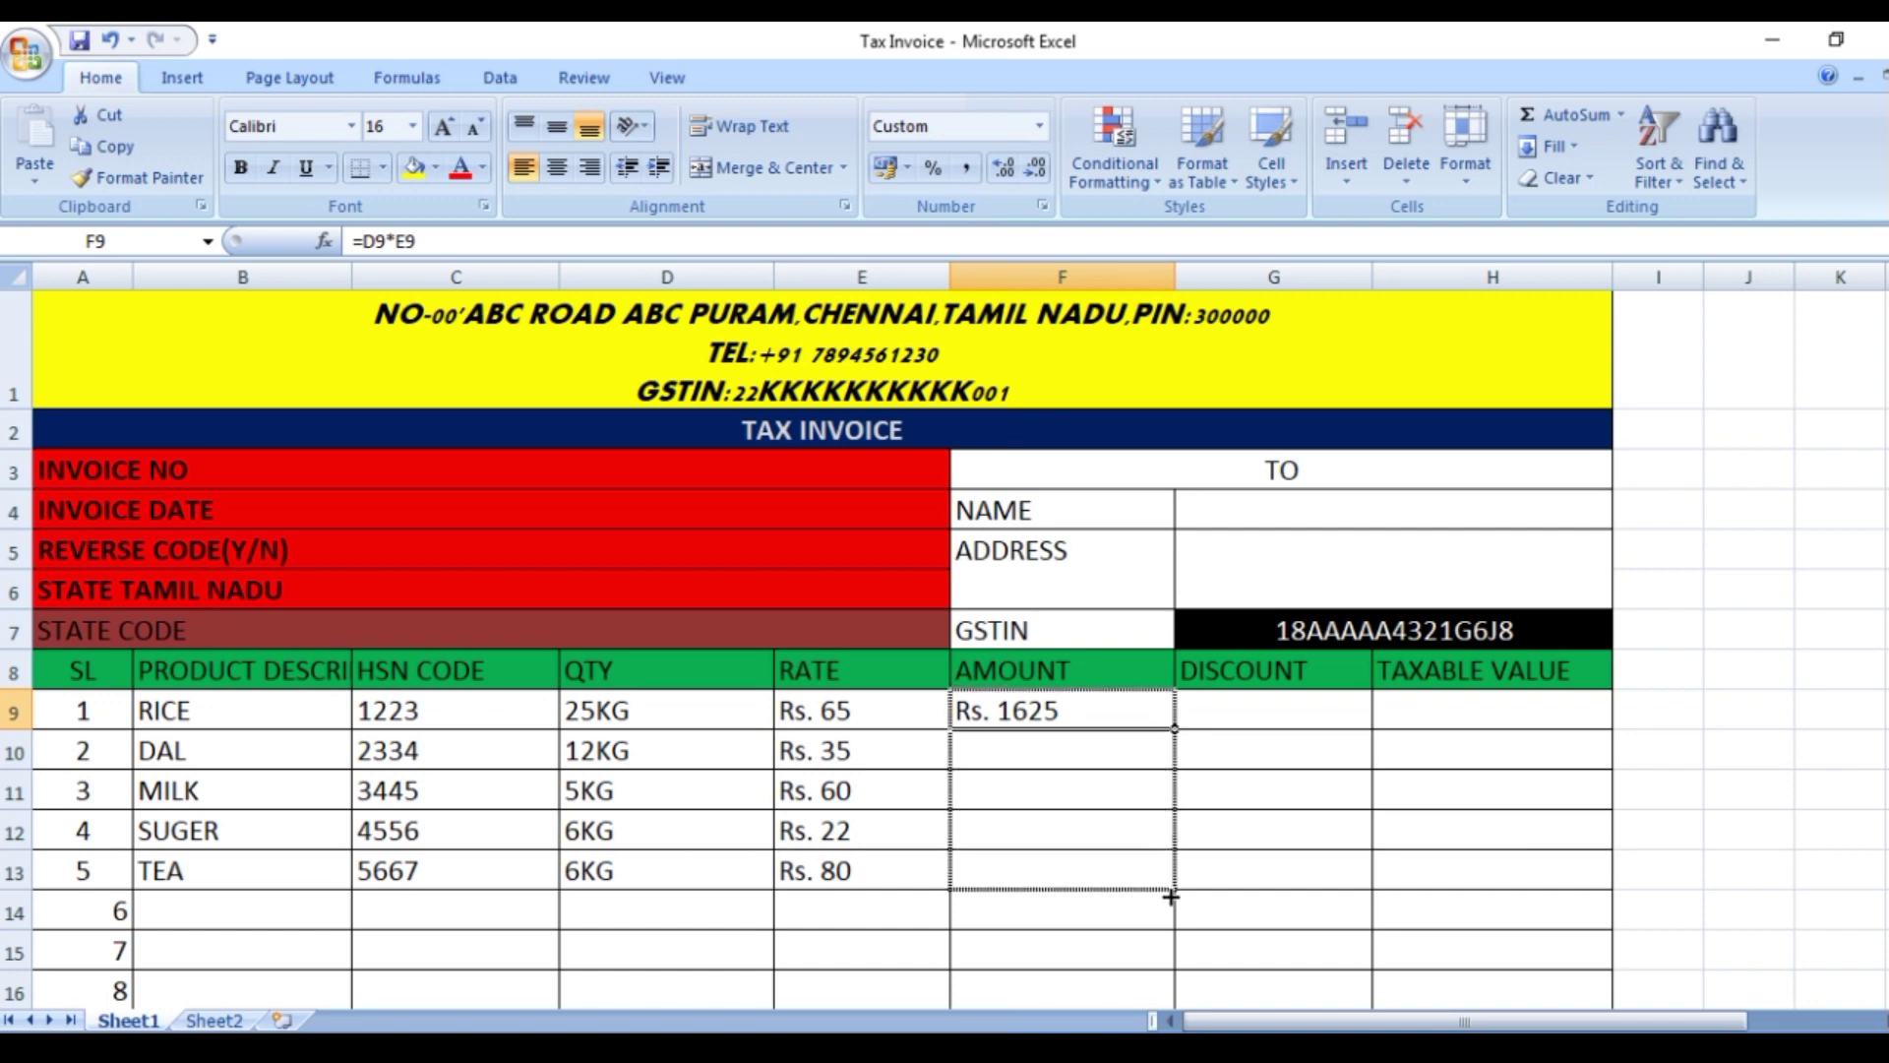
{"action": "left_click_drag", "start_coordinate": [1170, 897], "coordinate": [1171, 896]}
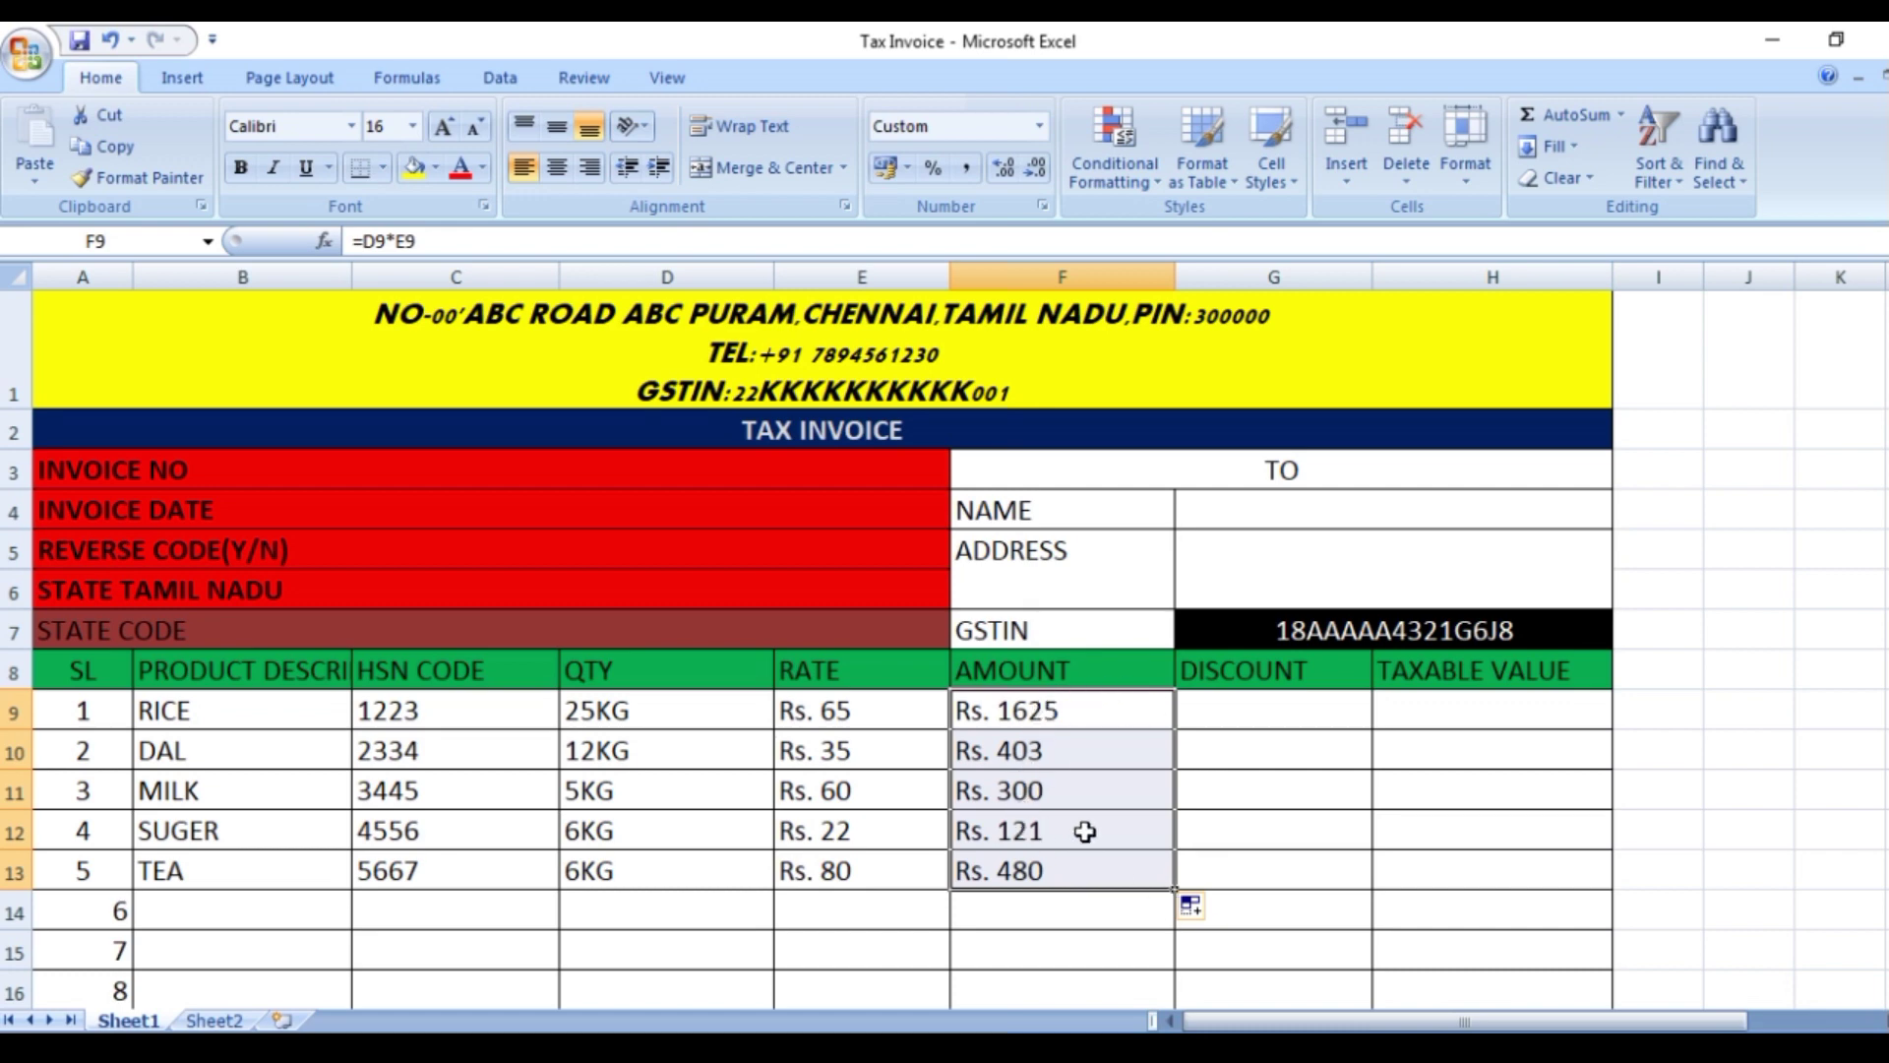
Enter =F9*5% in G9 and fill it to G13 for discounts 81, 20, 15, 6, 24.
{"action": "left_click", "coordinate": [1231, 706]}
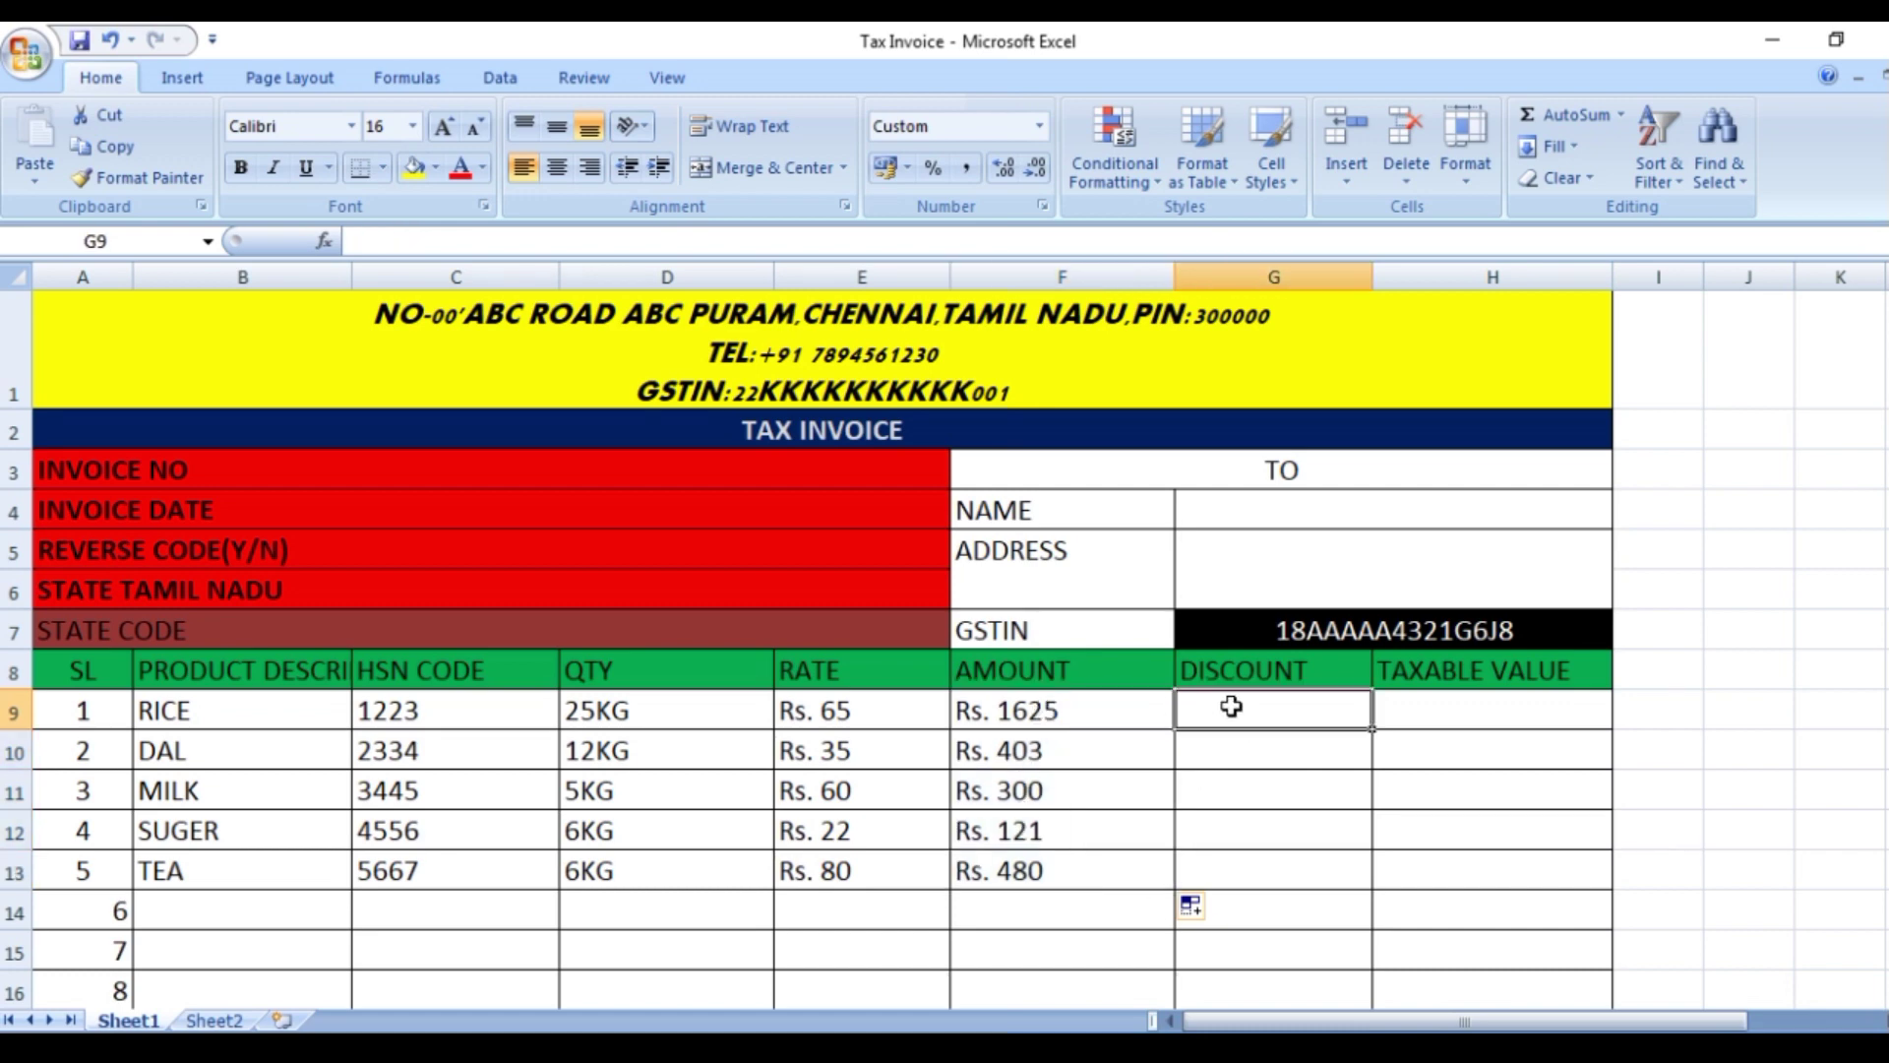
{"action": "type", "text": "="}
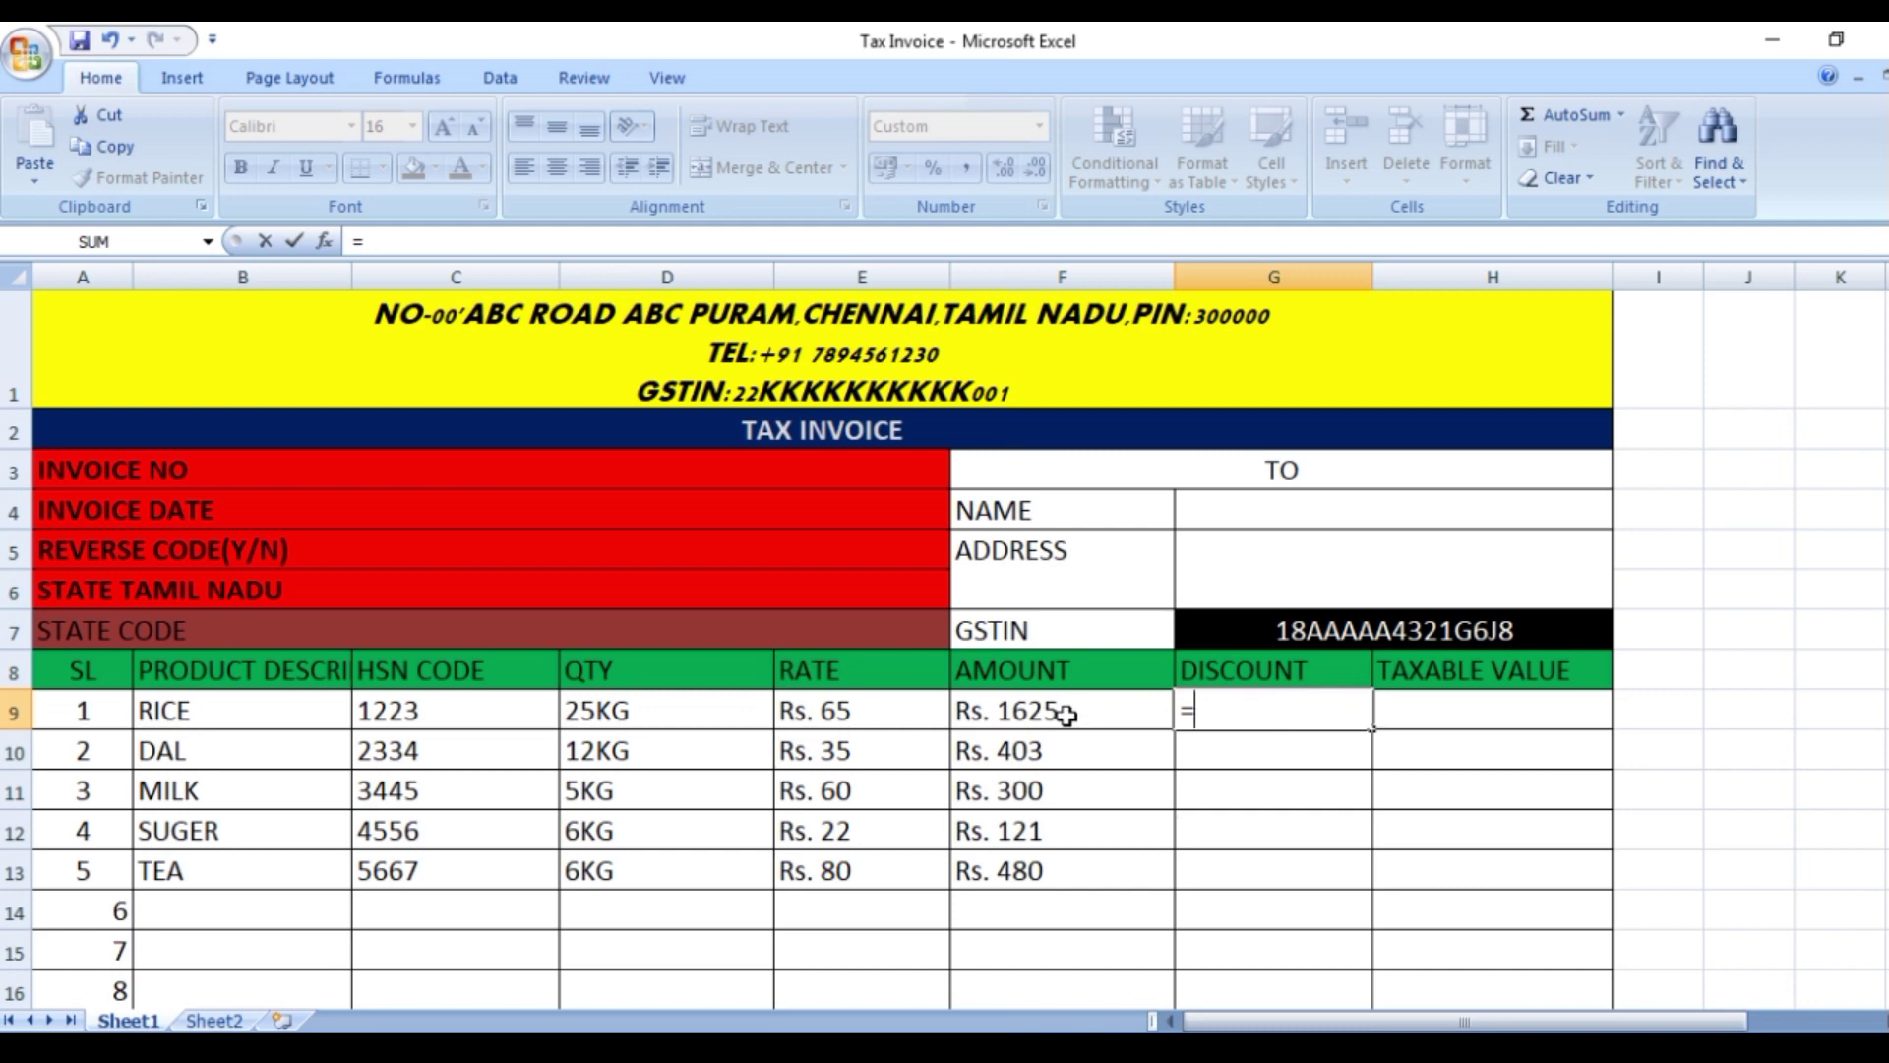
{"action": "left_click", "coordinate": [1066, 716]}
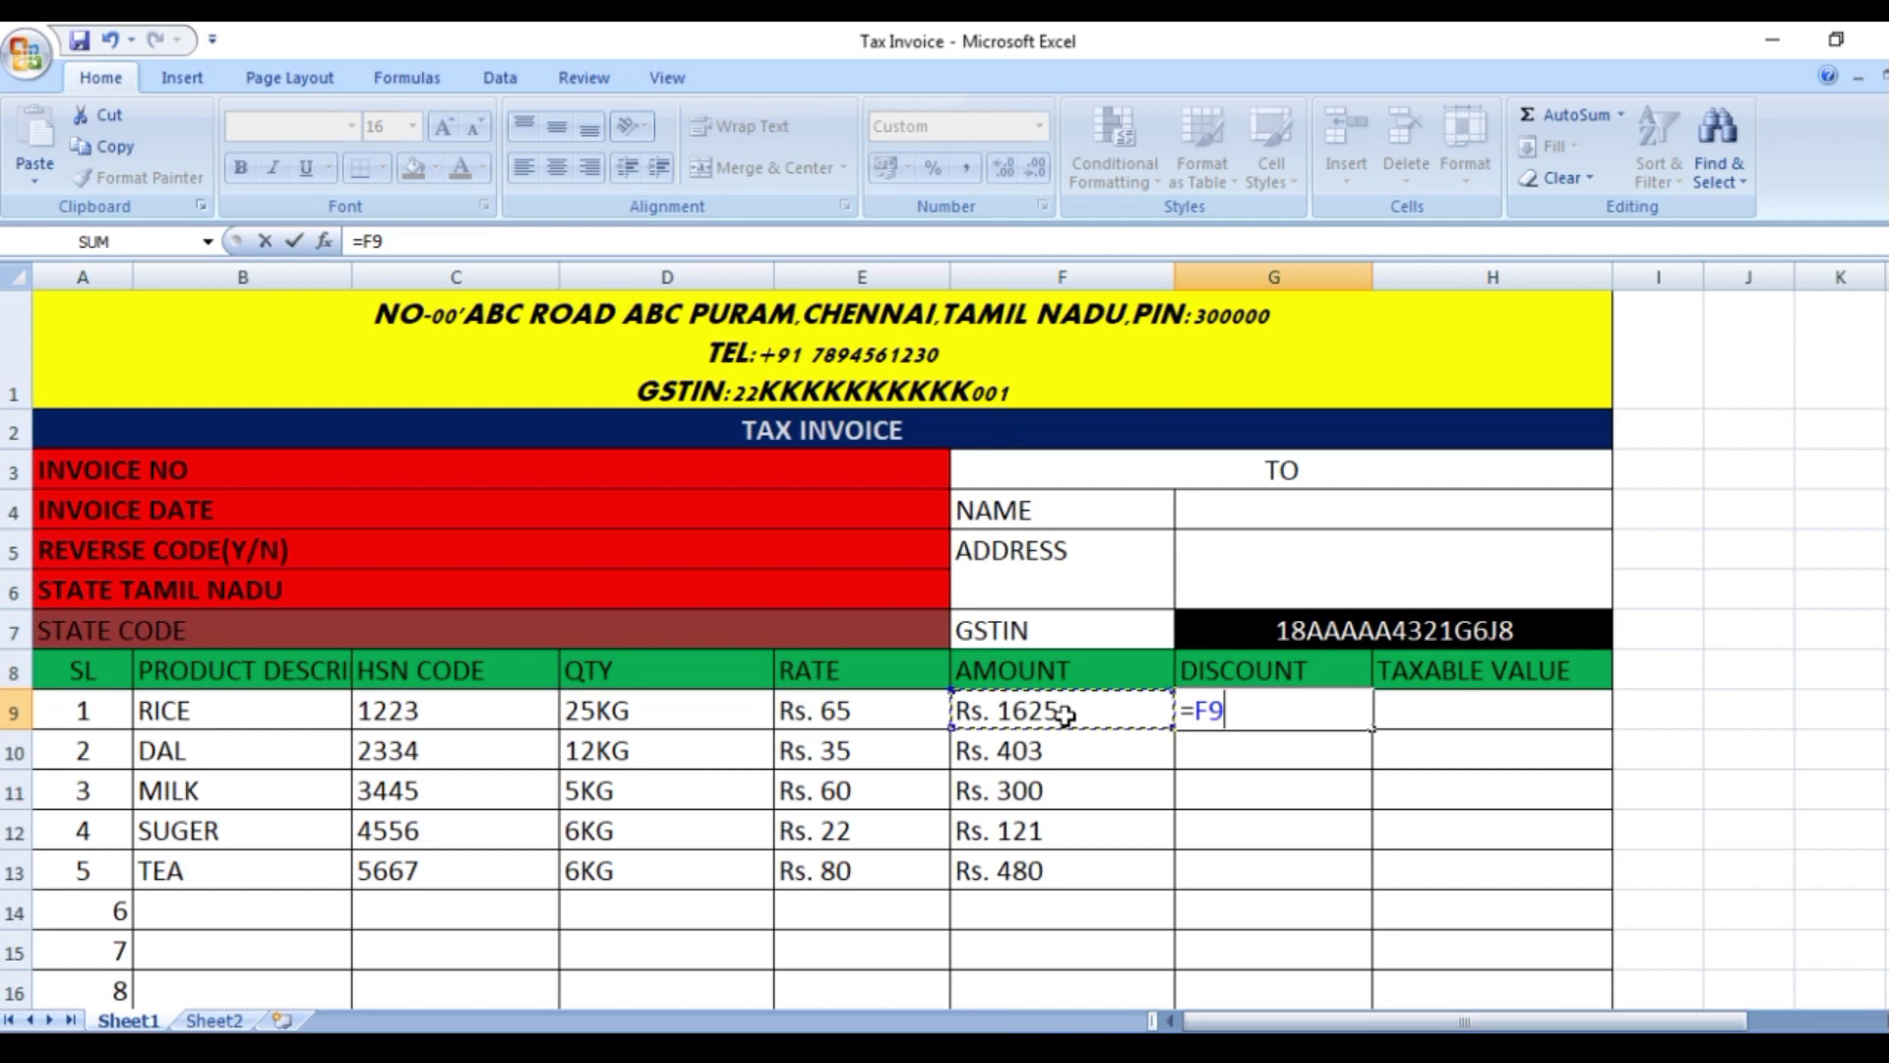
{"action": "type", "text": "*5"}
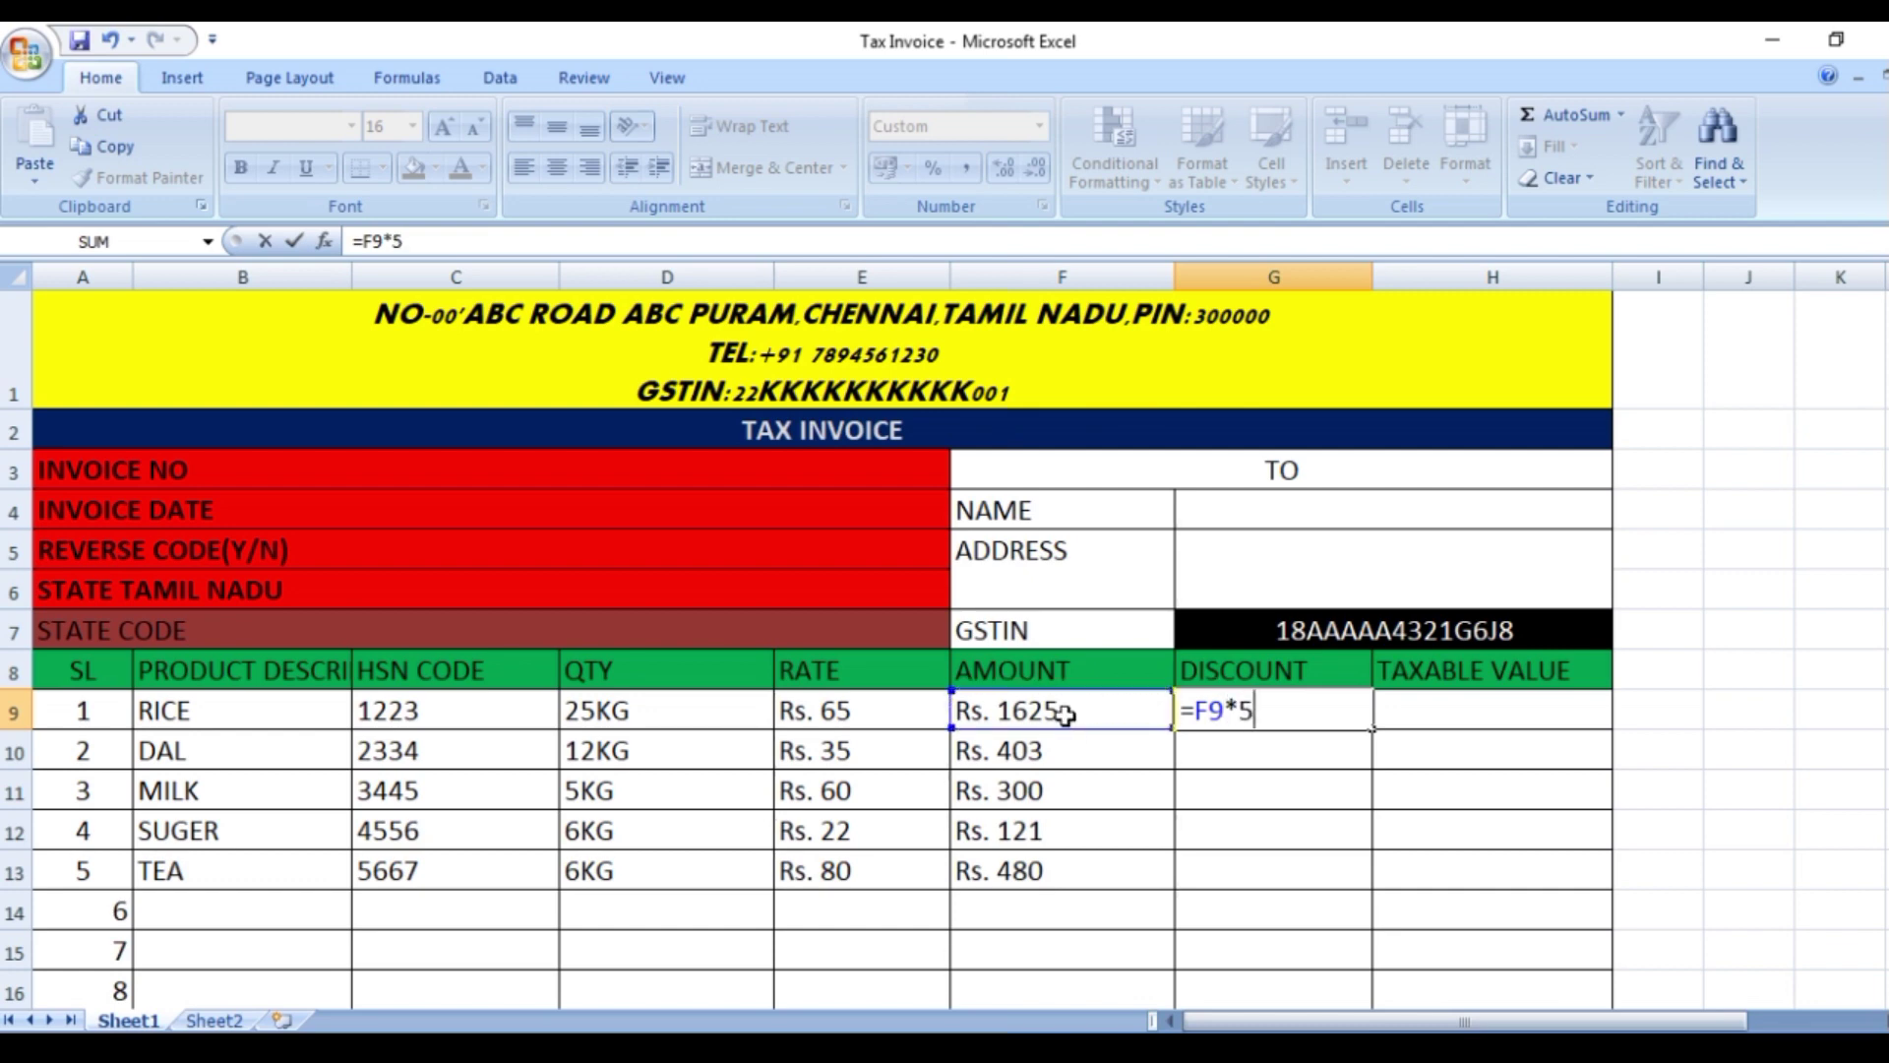
{"action": "type", "text": "%"}
{"action": "key", "text": "Return"}
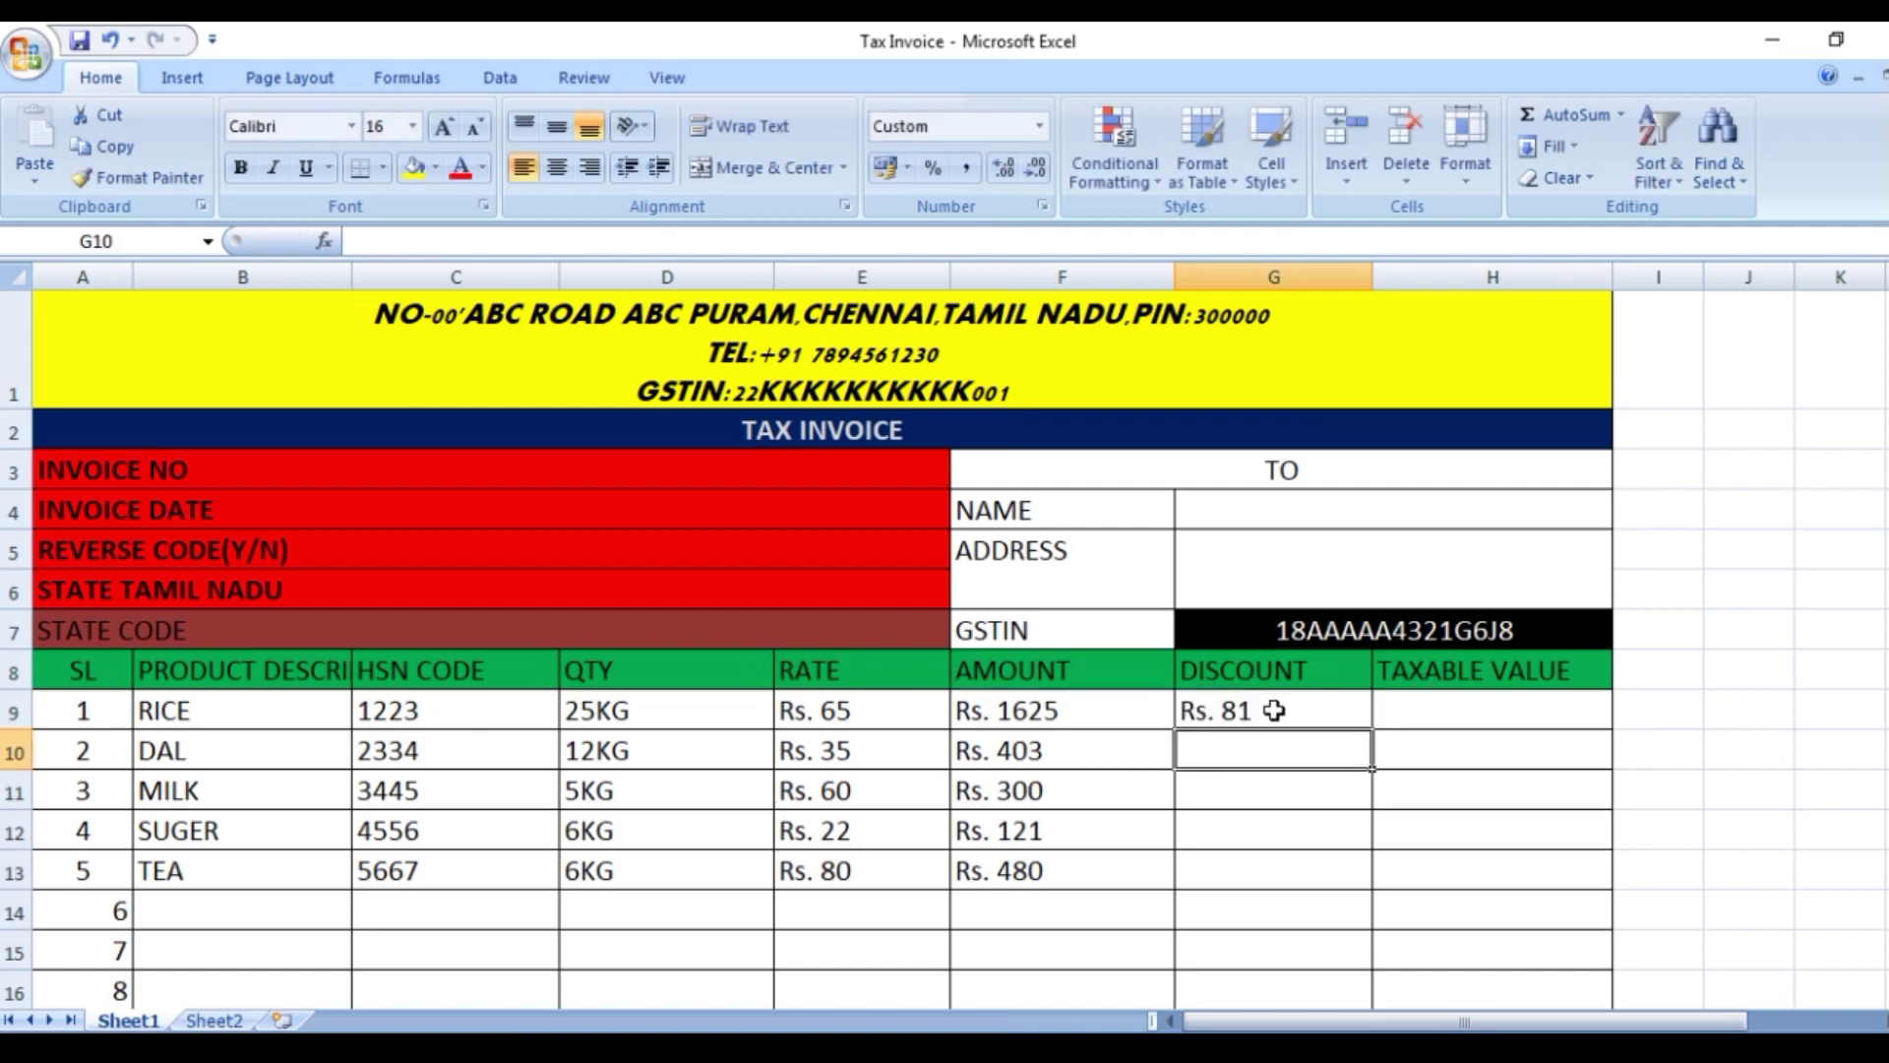
{"action": "left_click", "coordinate": [1273, 710]}
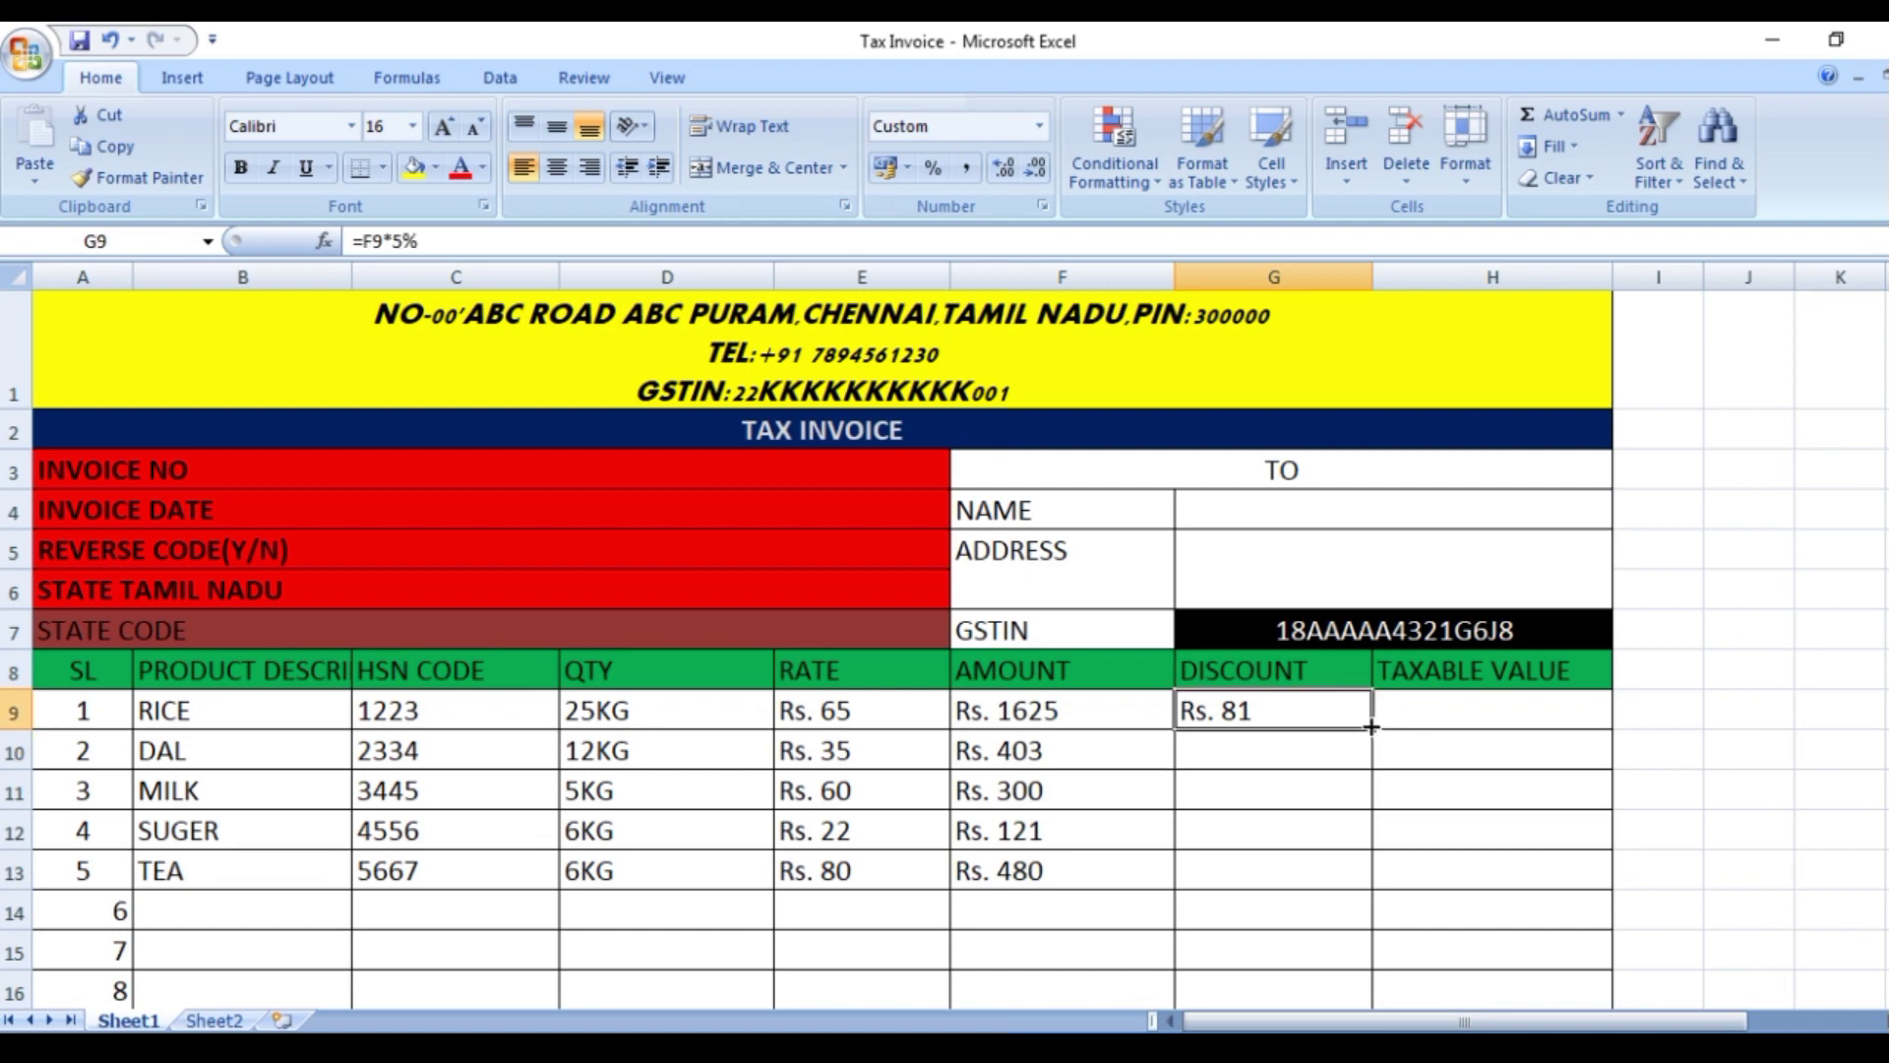
{"action": "left_click_drag", "start_coordinate": [1372, 726], "coordinate": [1367, 876]}
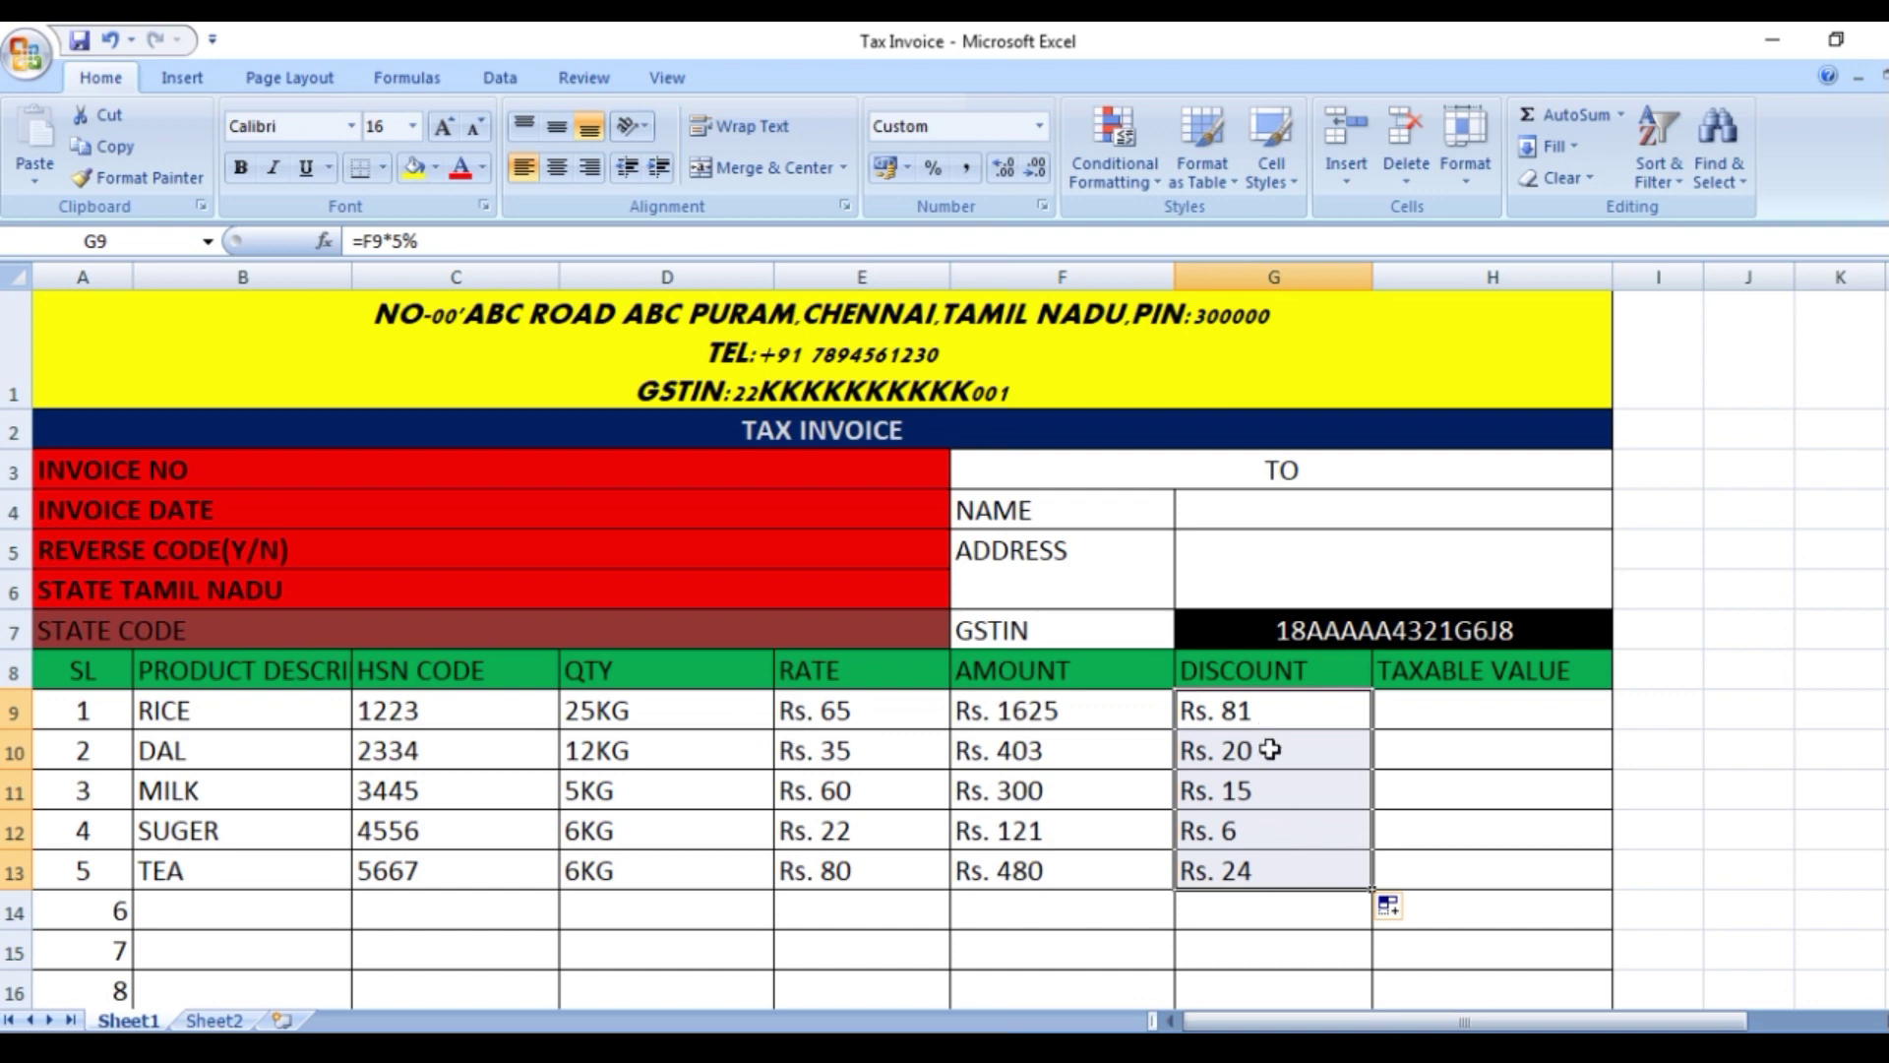
Enter =F9-G9 in H9 and fill it to H13 for values 1544, 382, 285, 115, 456.
{"action": "left_click", "coordinate": [1451, 711]}
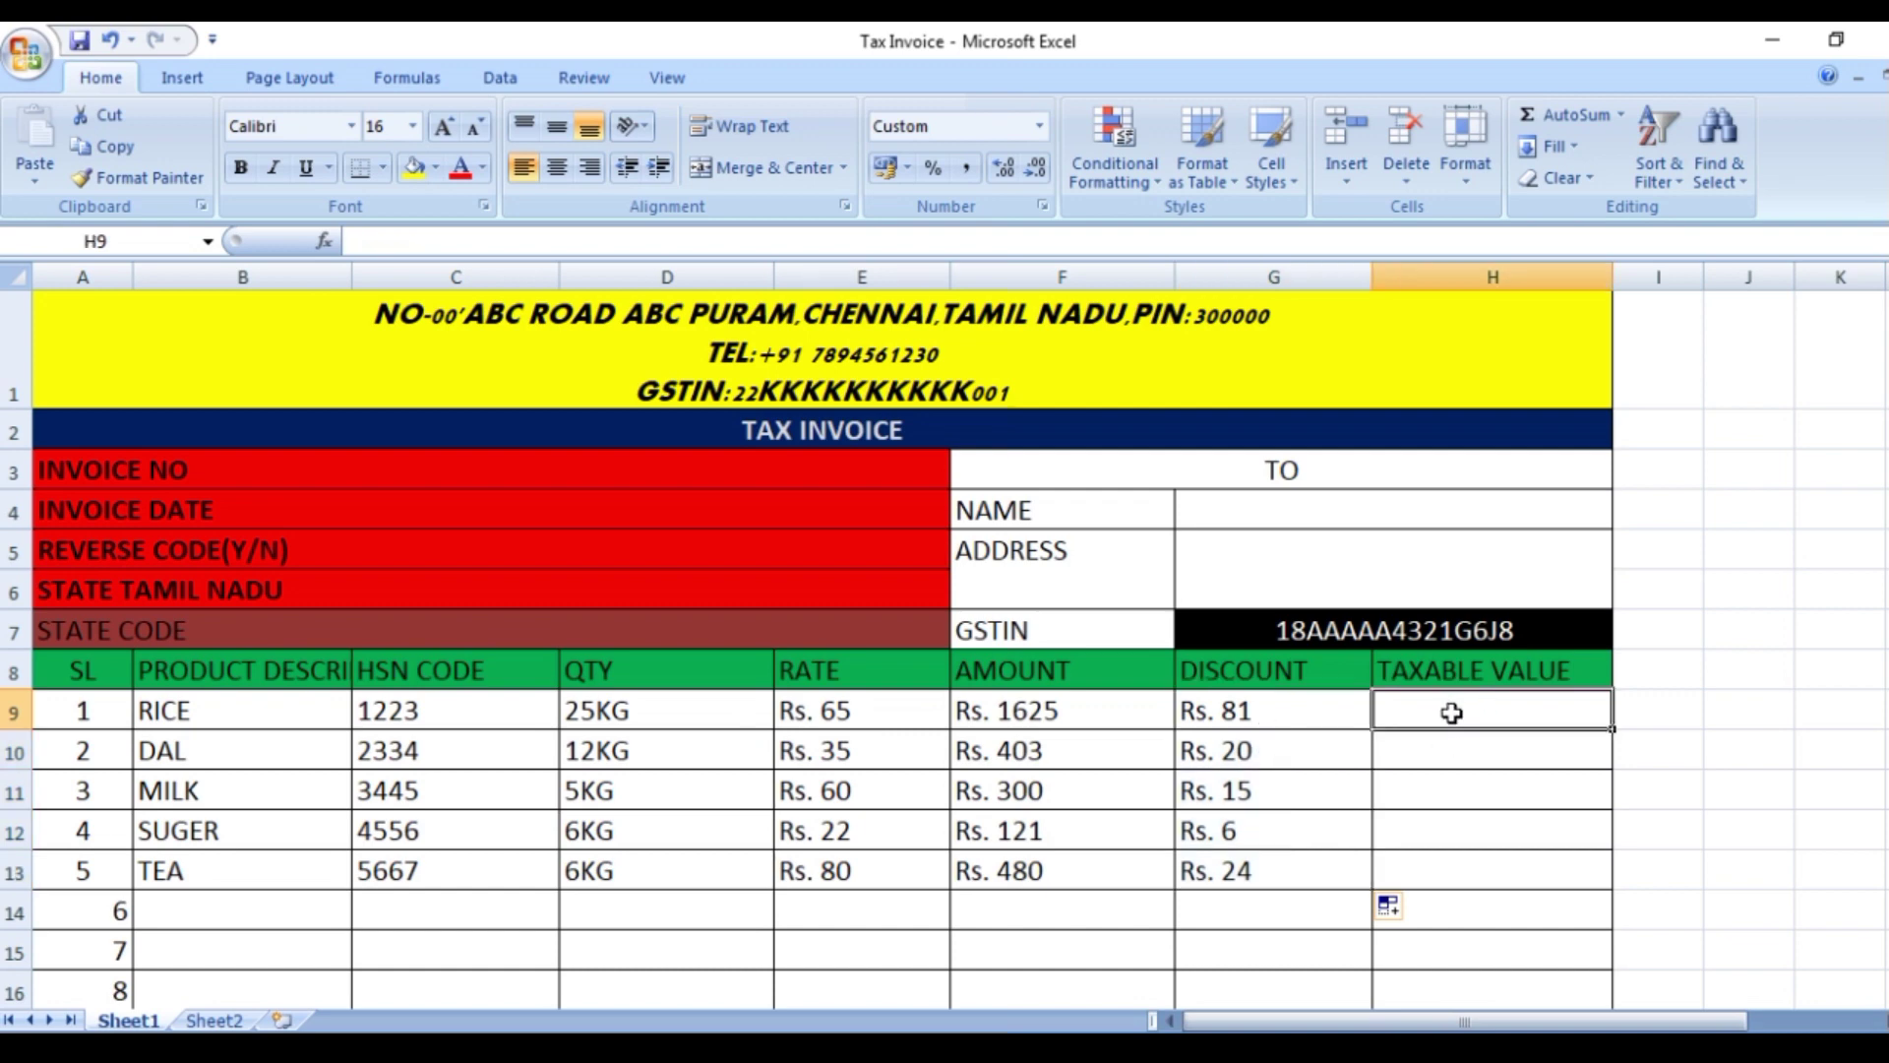
{"action": "type", "text": "="}
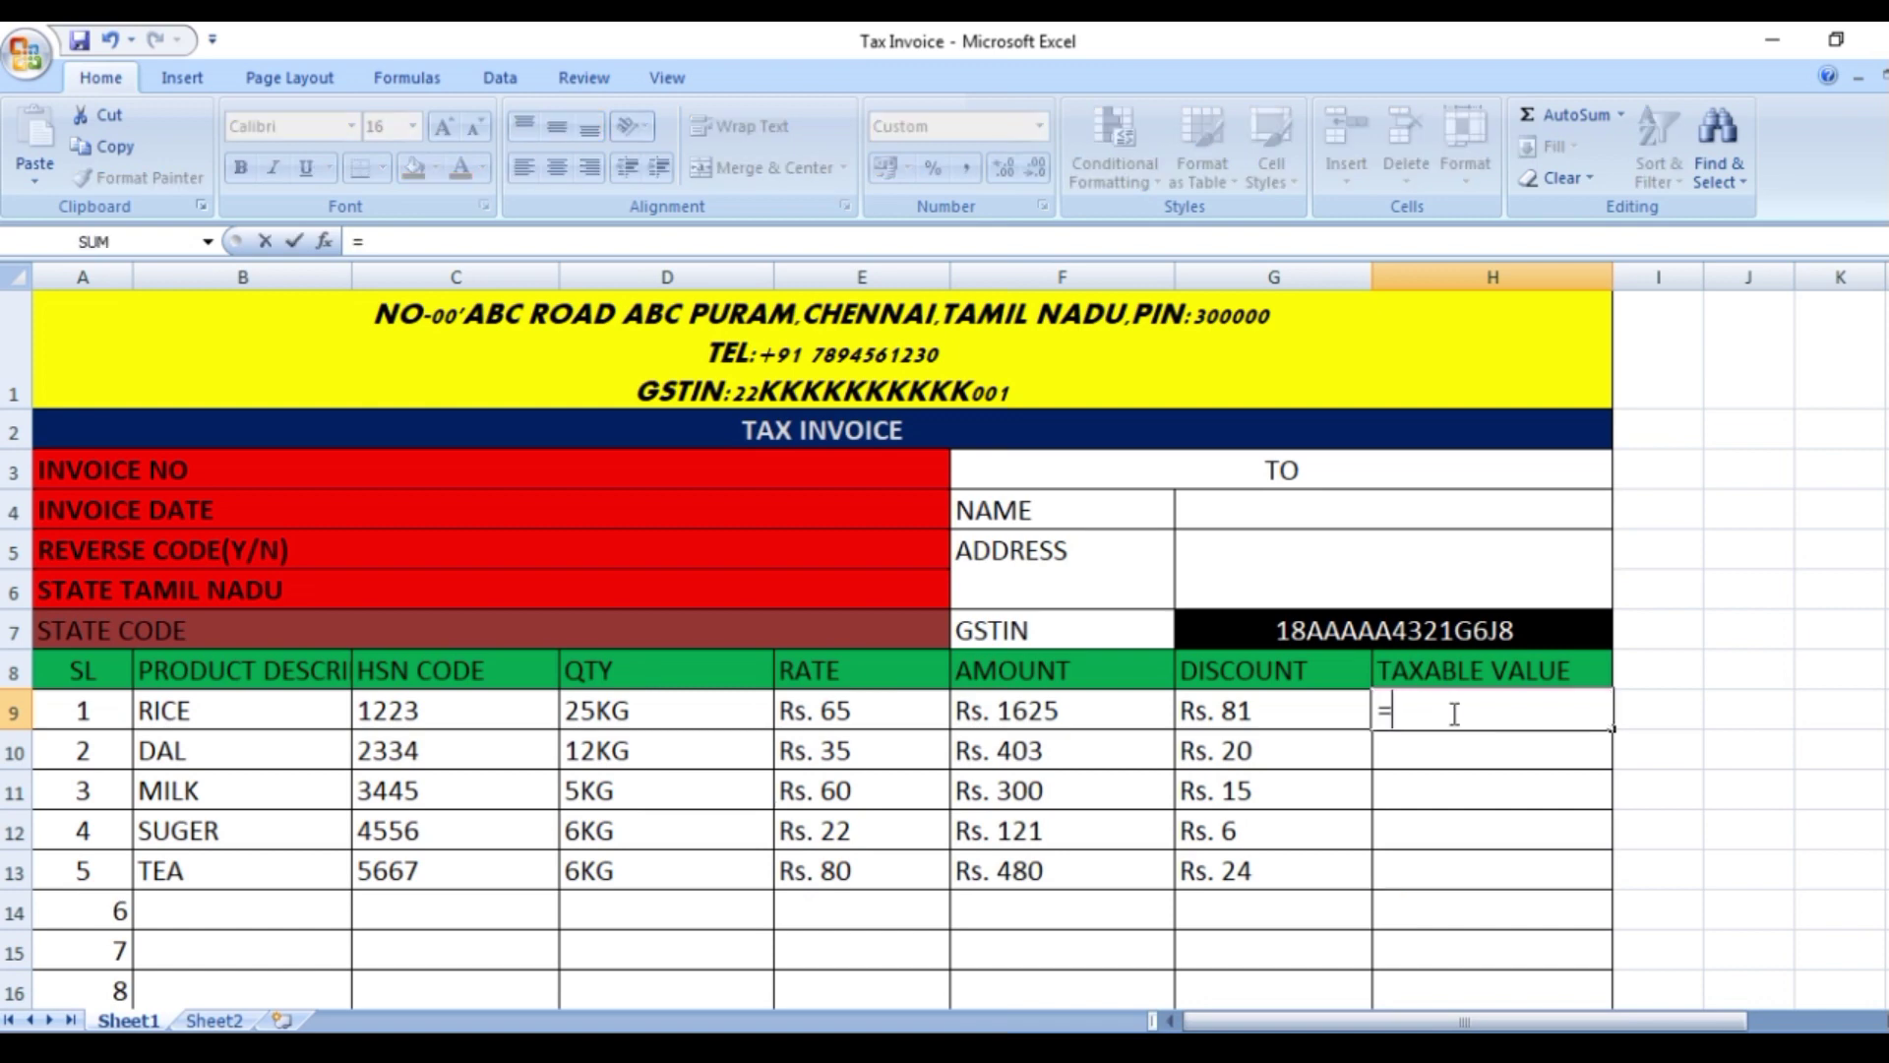
{"action": "left_click", "coordinate": [1069, 721]}
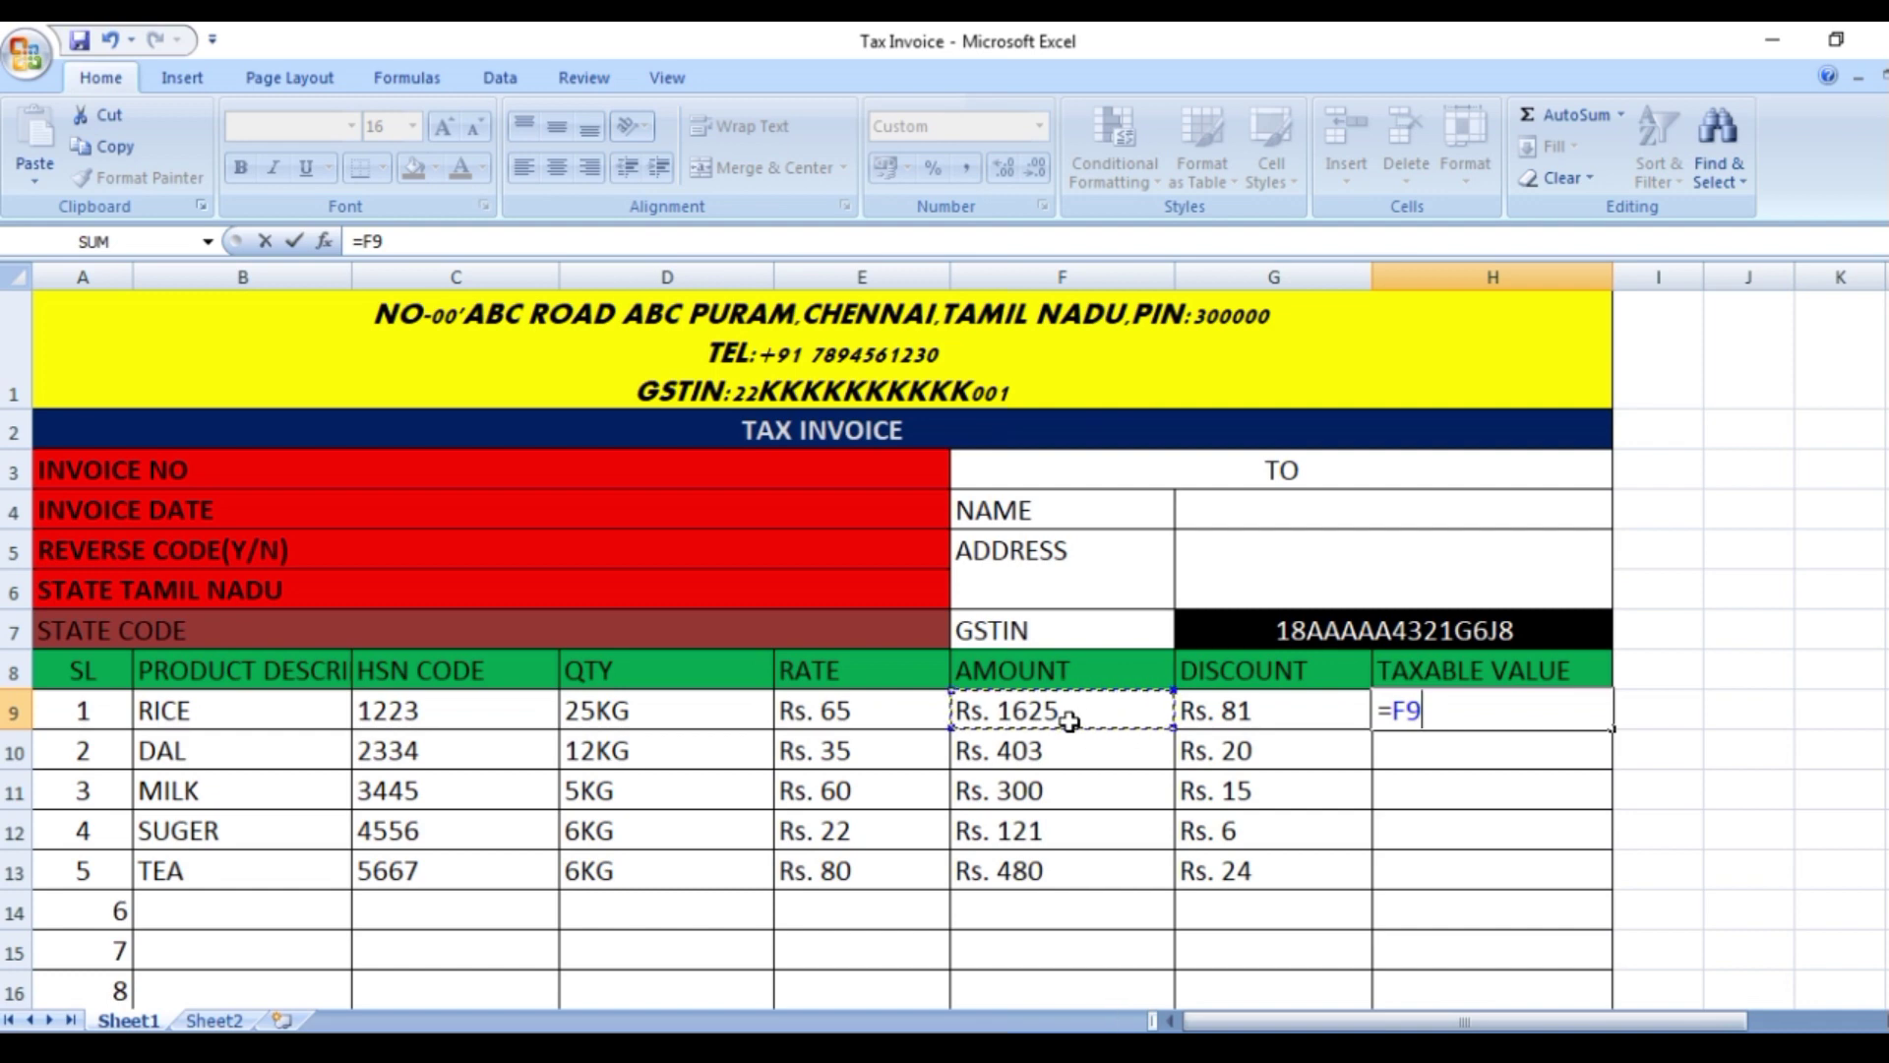
{"action": "type", "text": "-"}
{"action": "left_click", "coordinate": [1219, 725]}
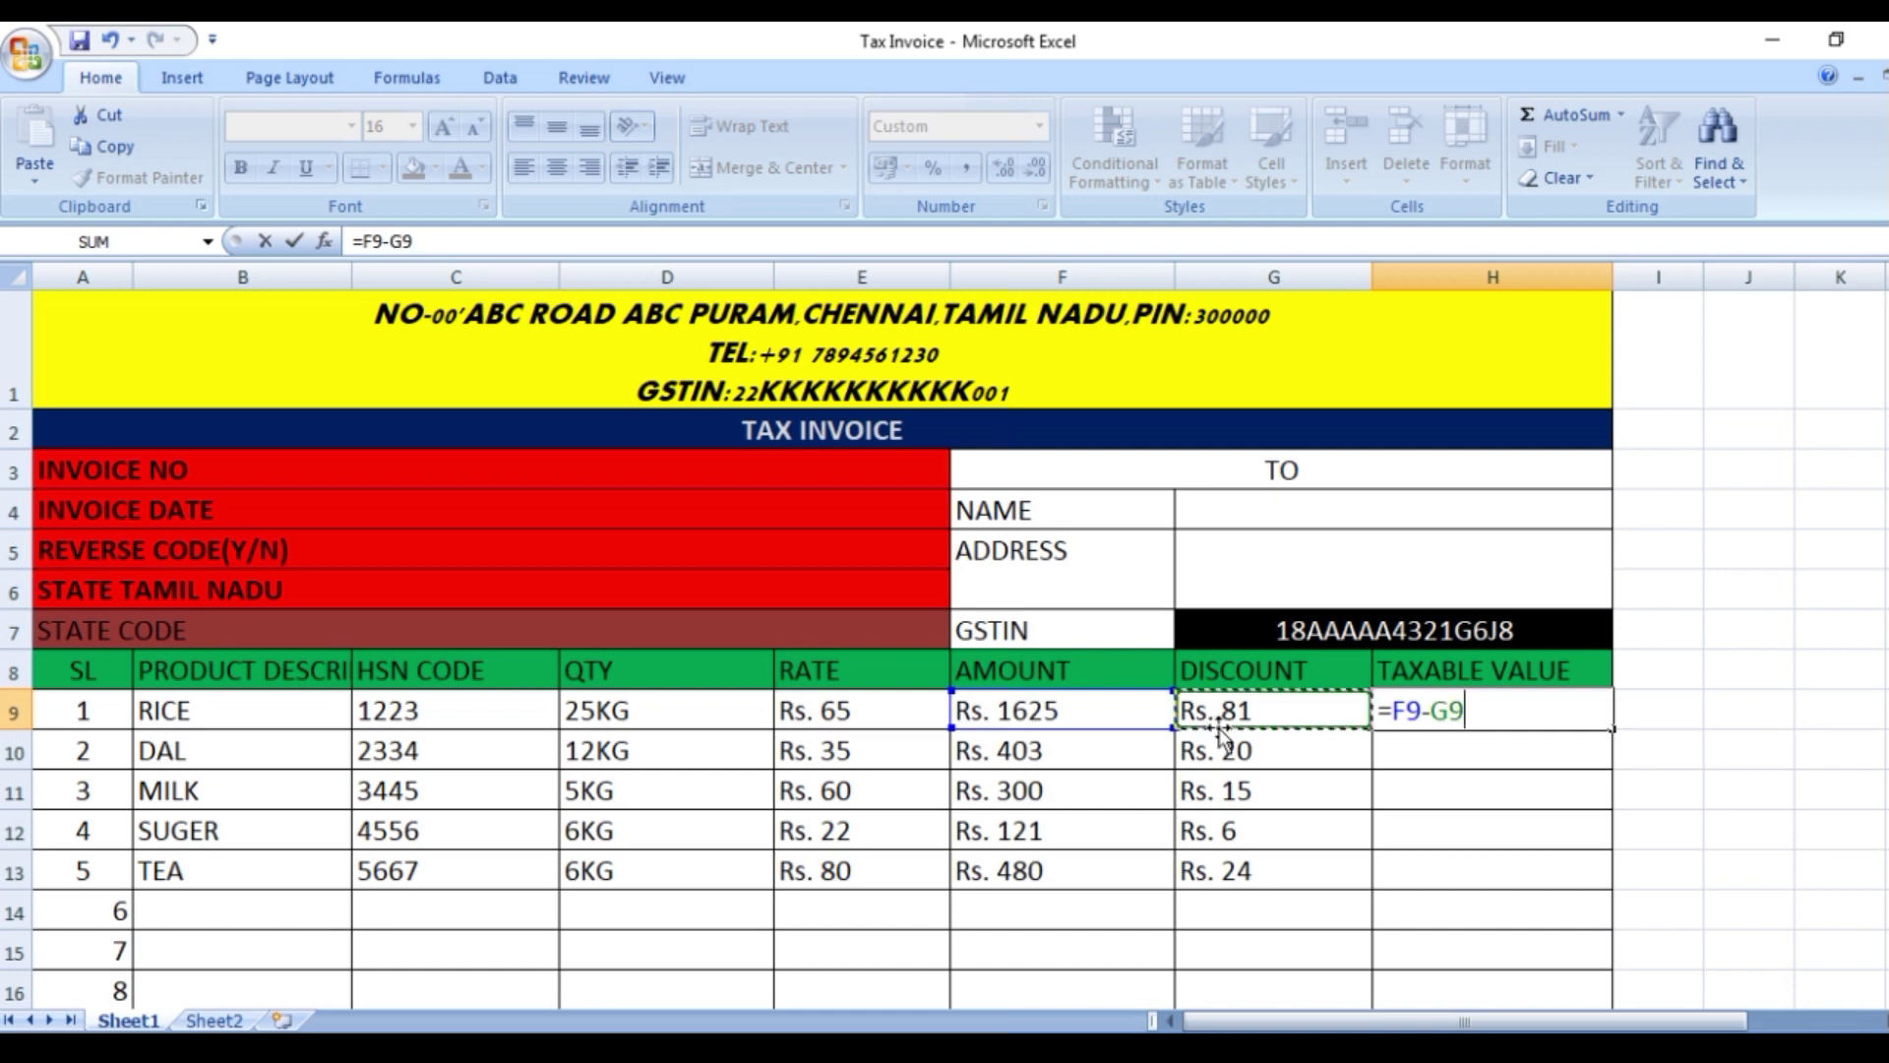
{"action": "key", "text": "Return"}
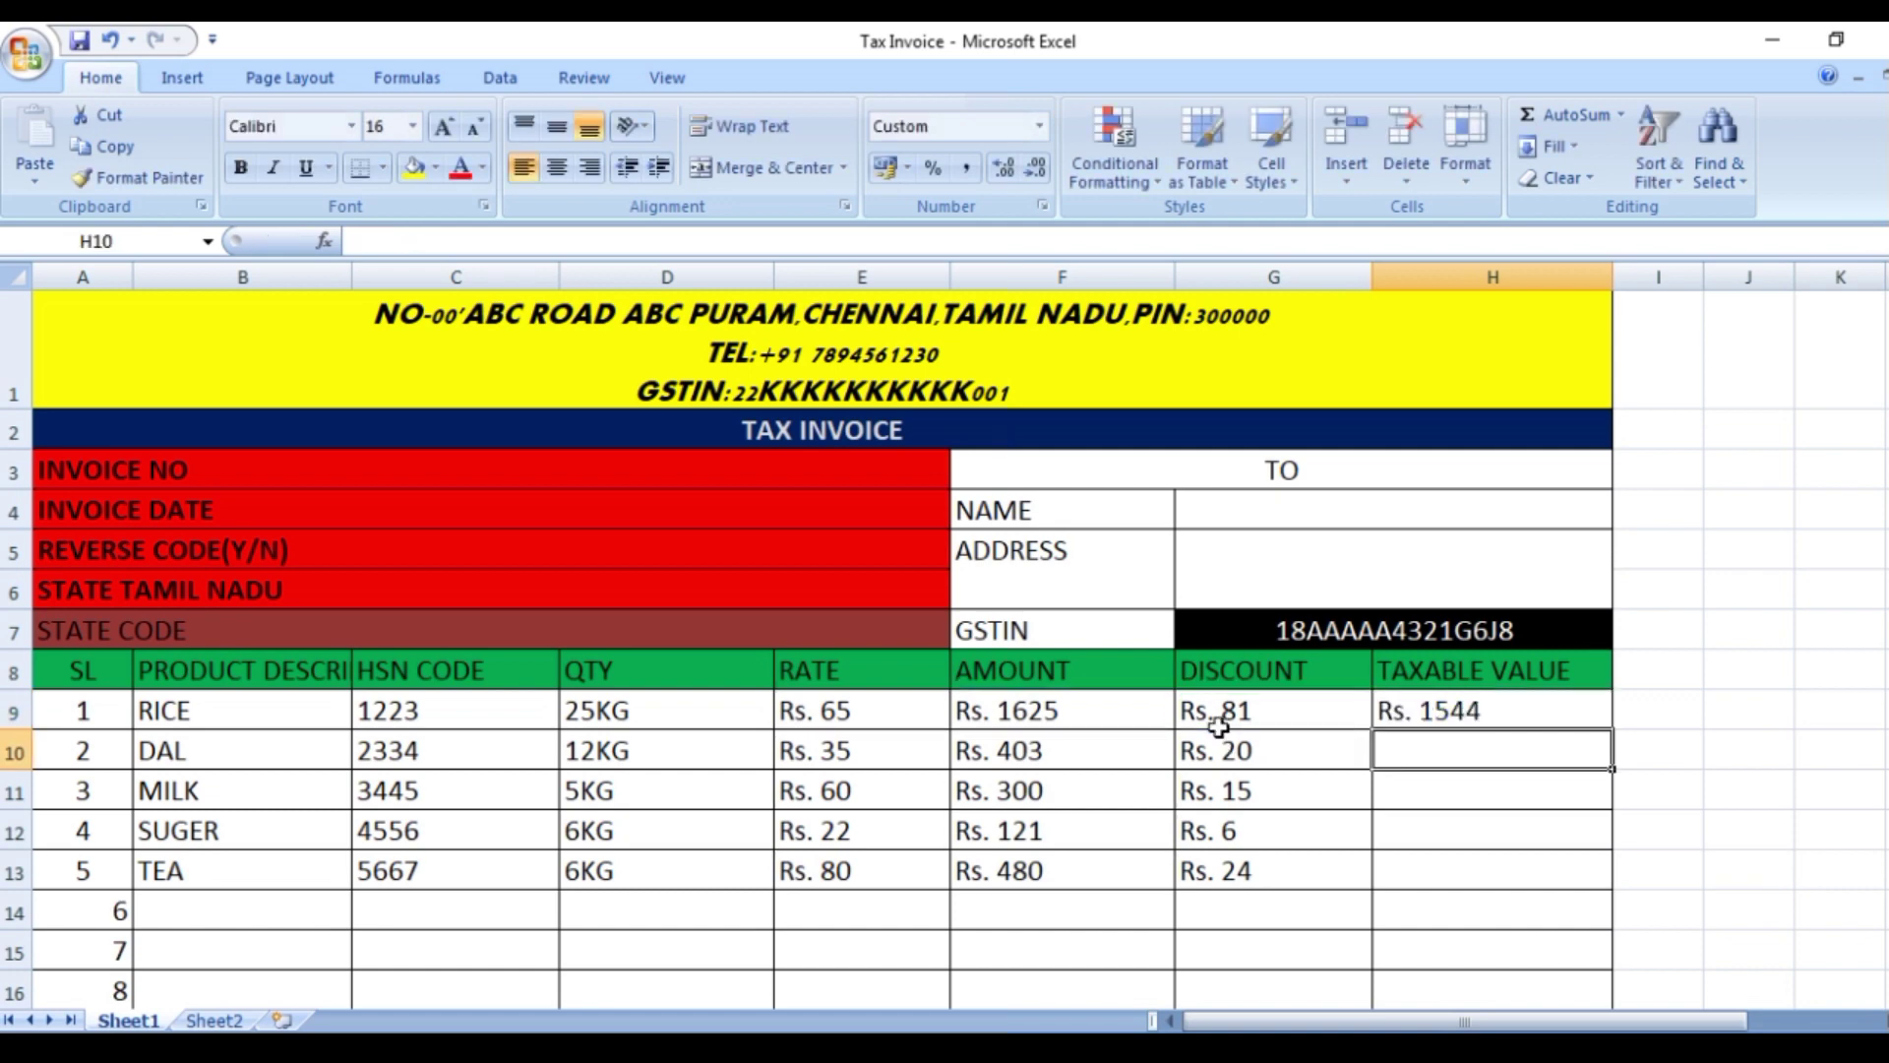
{"action": "left_click", "coordinate": [1492, 710]}
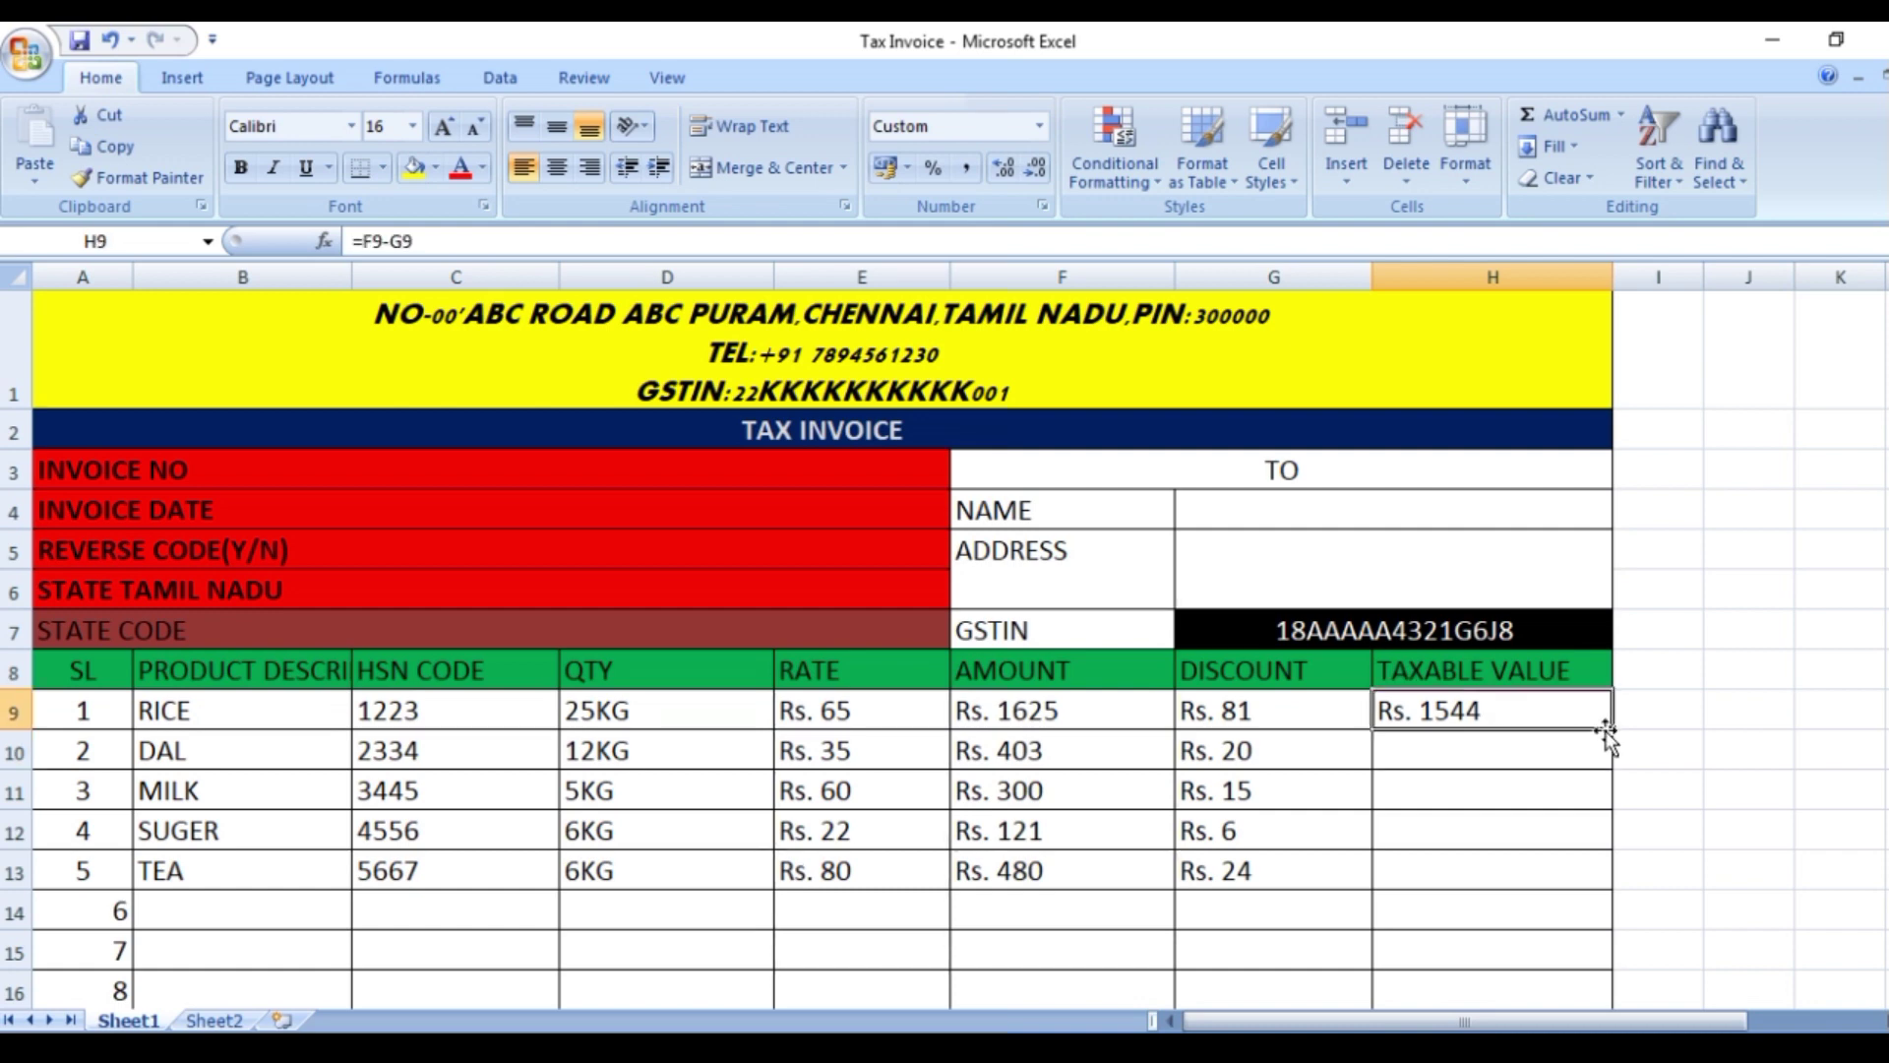
{"action": "left_click_drag", "start_coordinate": [1611, 728], "coordinate": [1612, 888]}
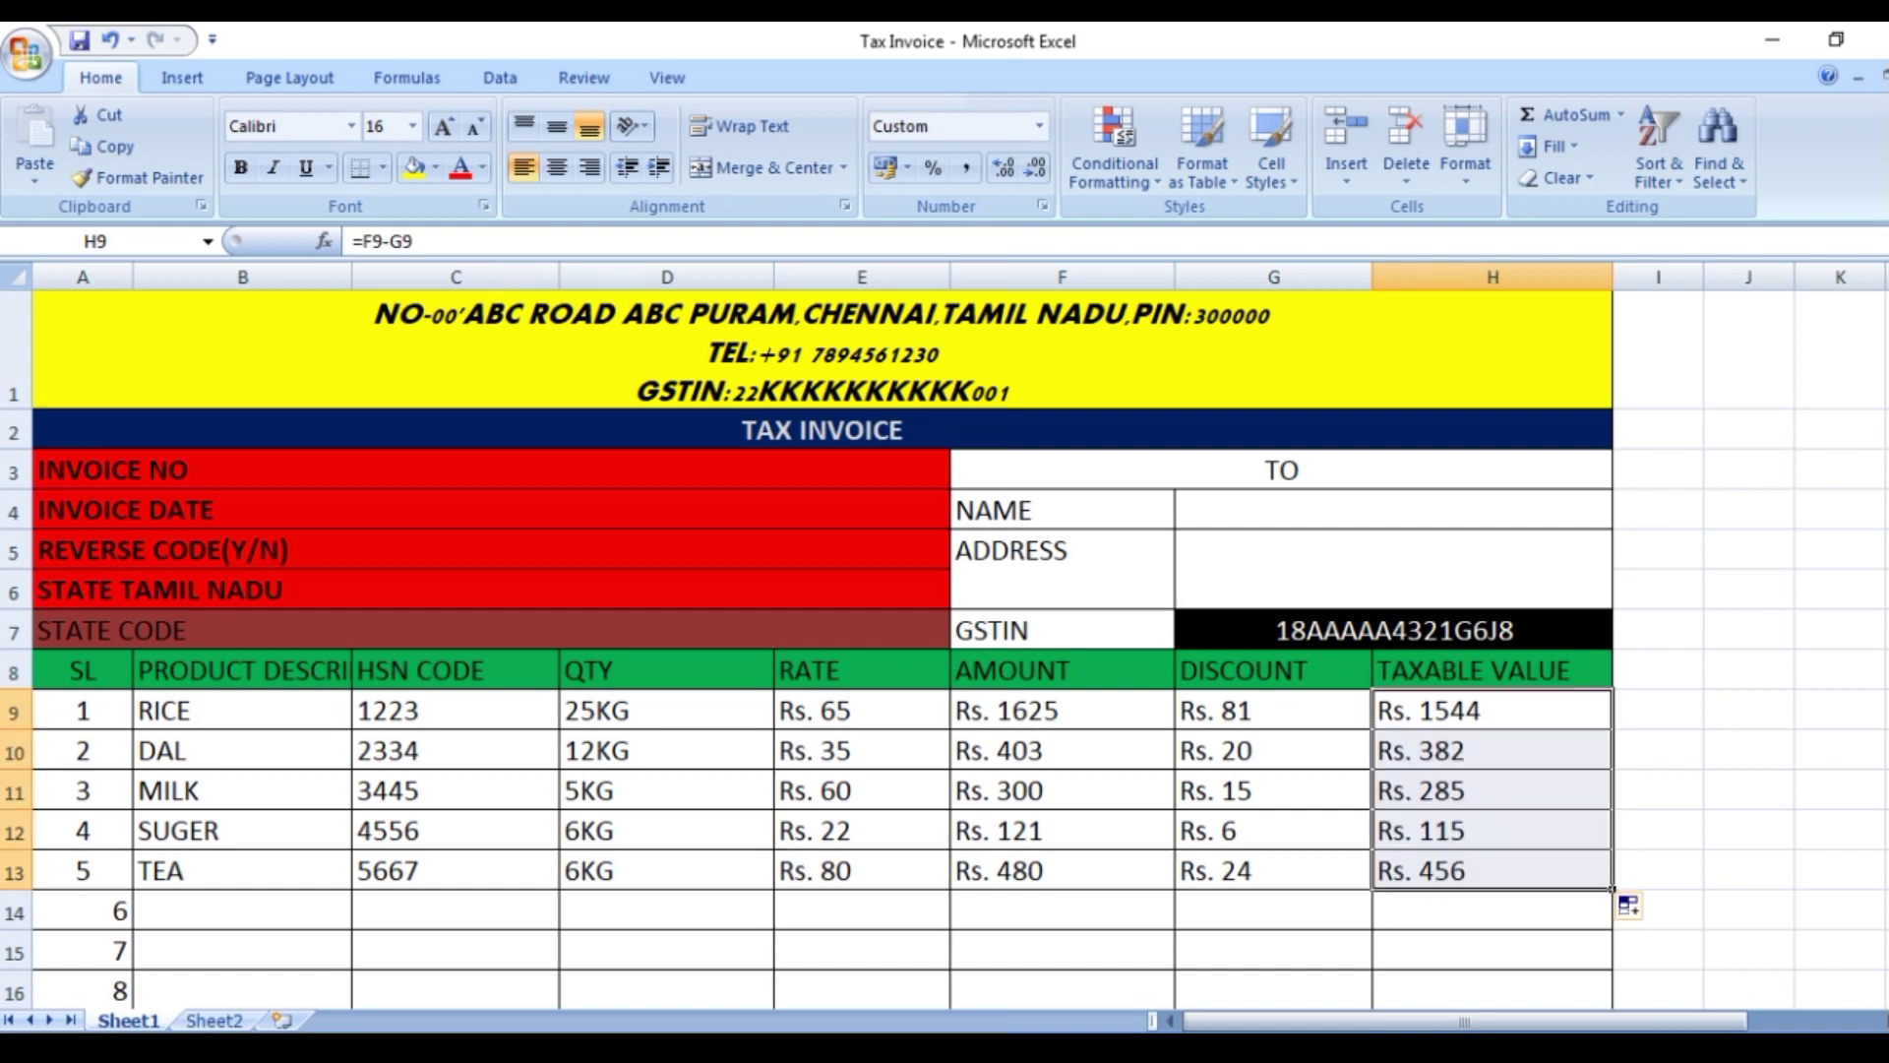
{"action": "left_click_drag", "start_coordinate": [1883, 648], "coordinate": [1883, 661]}
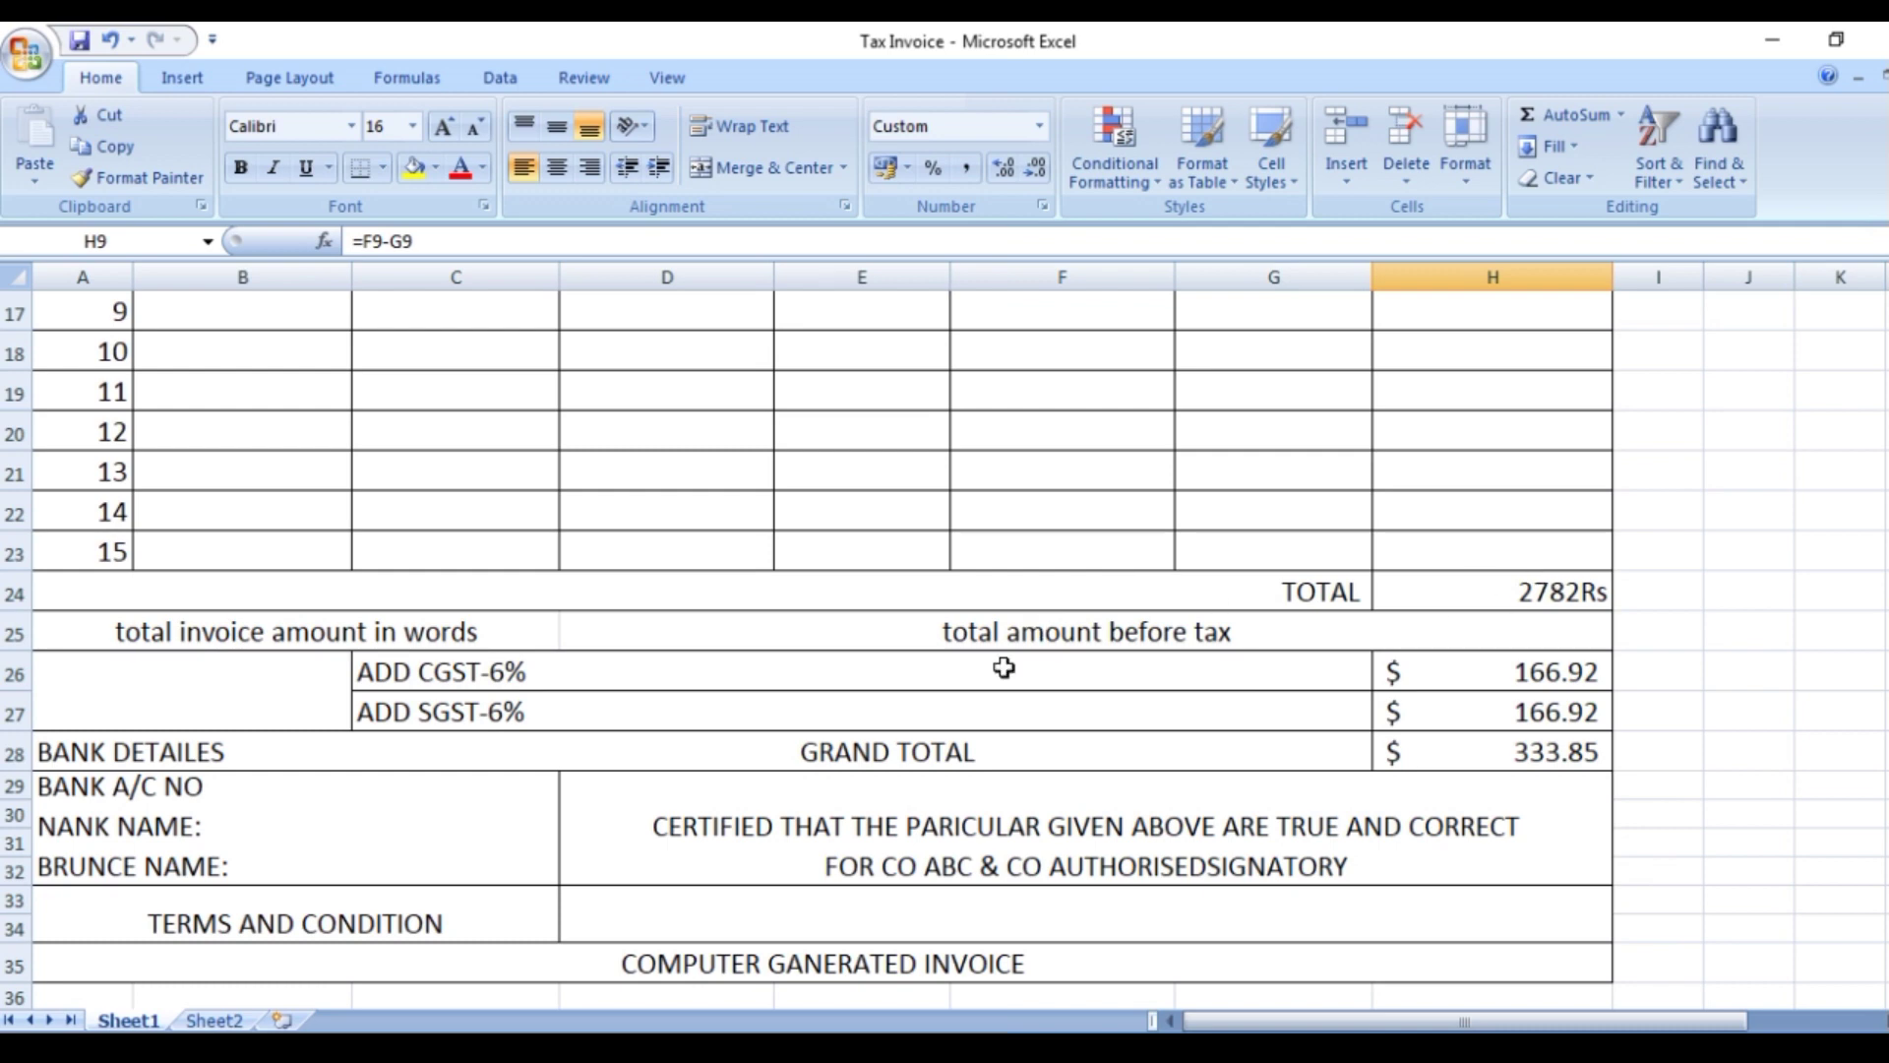
Enter =SUM(H9:H13) in the TOTAL cell H24 so it shows 2782Rs.
{"action": "left_click", "coordinate": [1488, 591]}
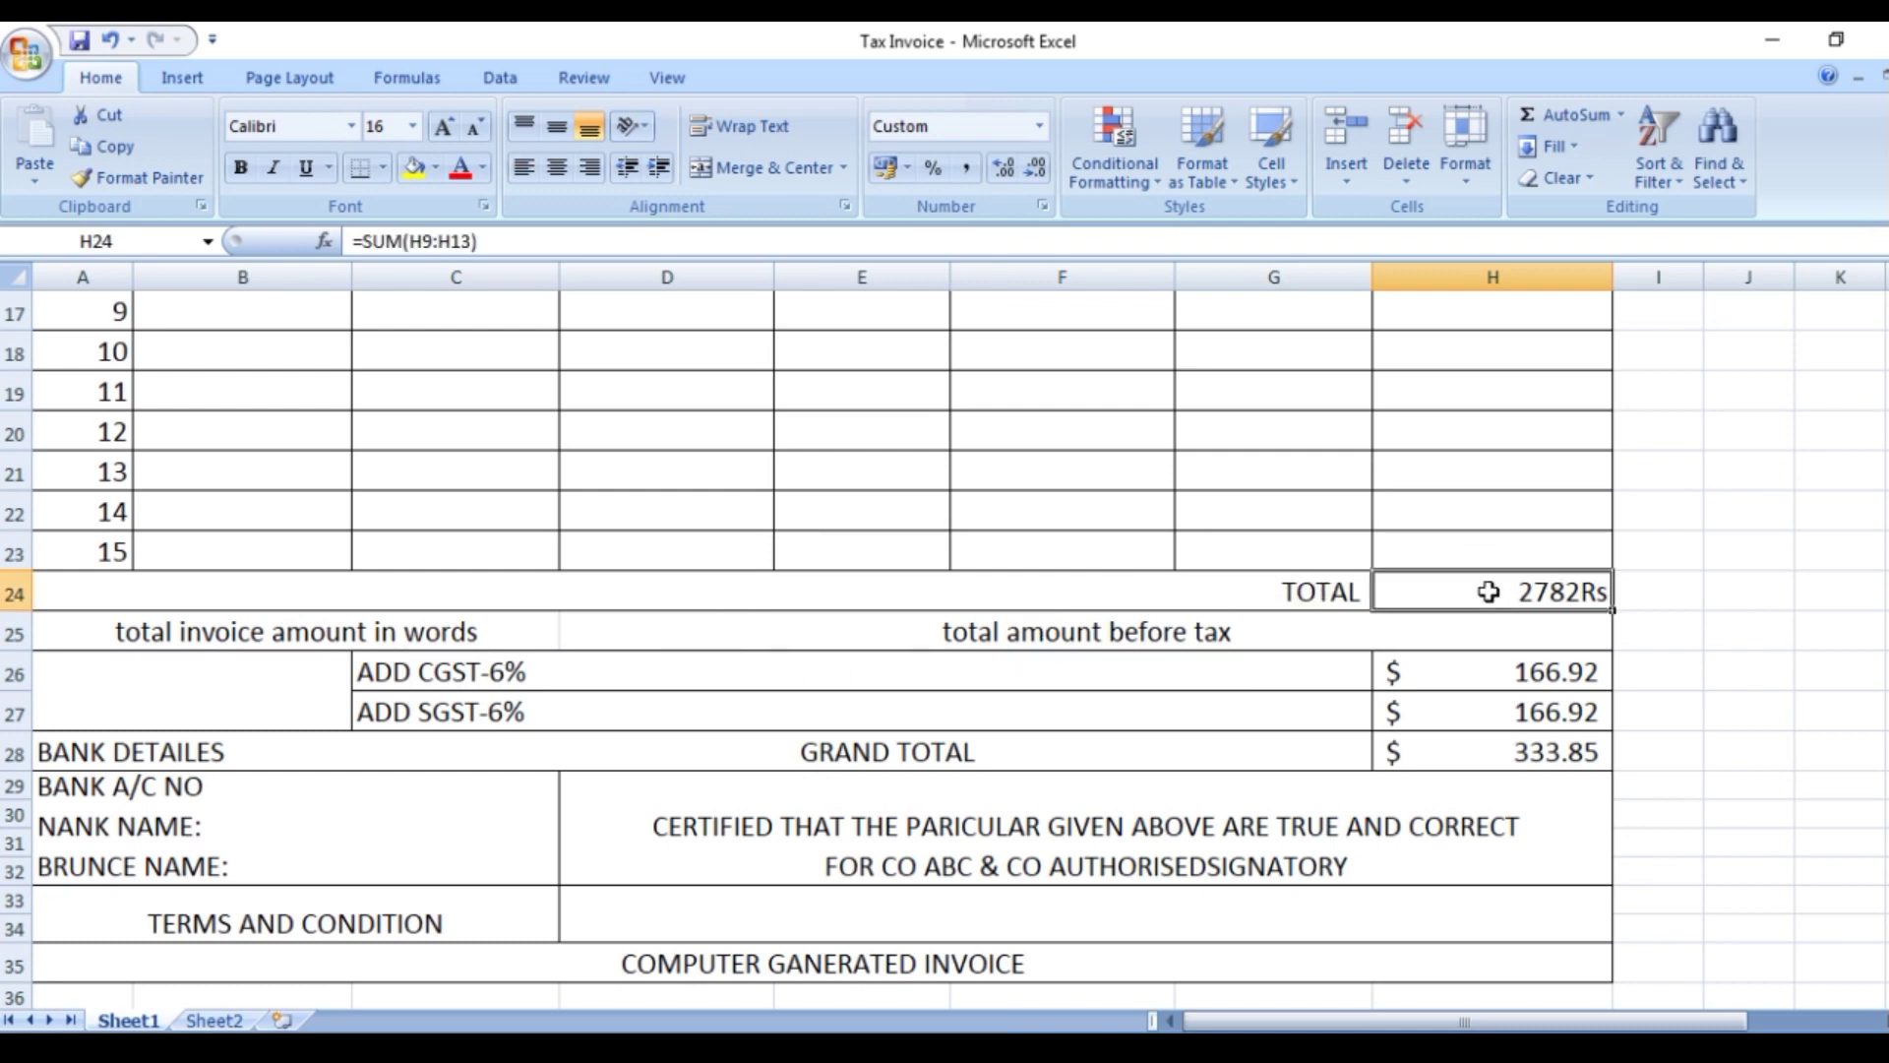
{"action": "type", "text": "="}
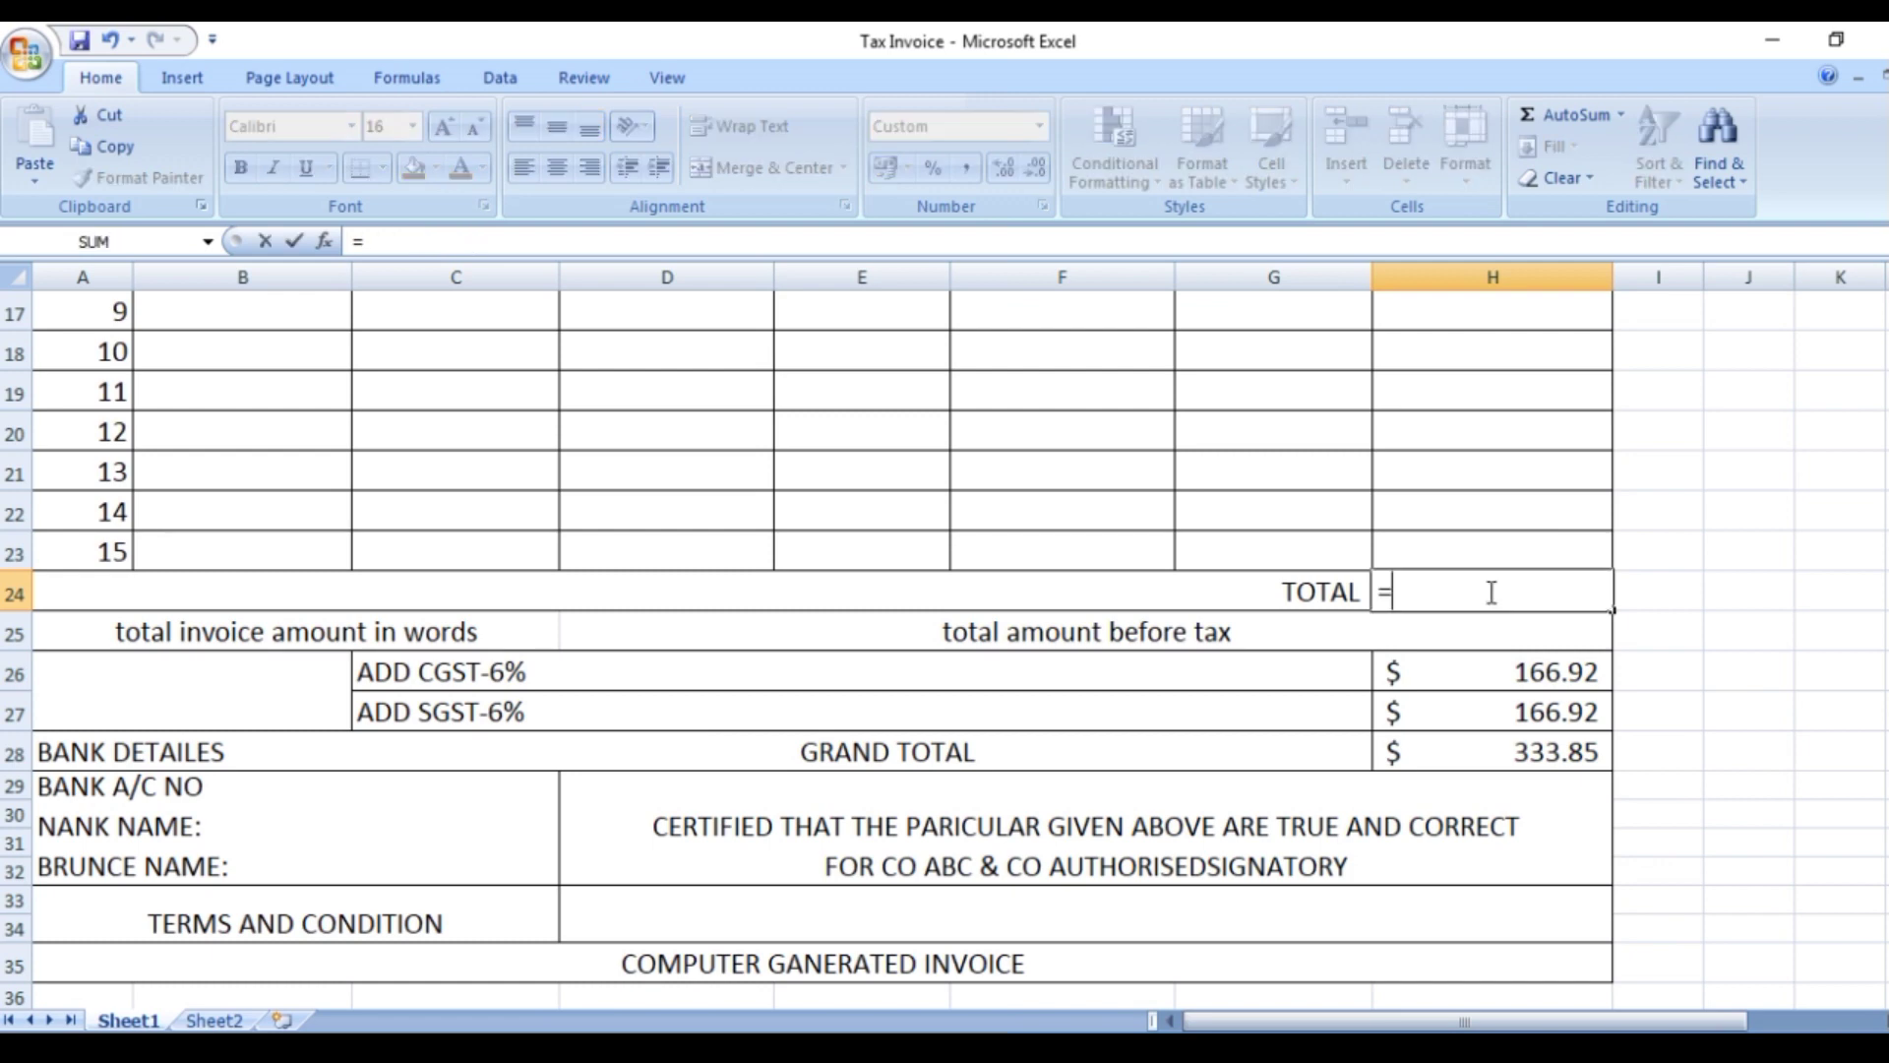
{"action": "type", "text": "s"}
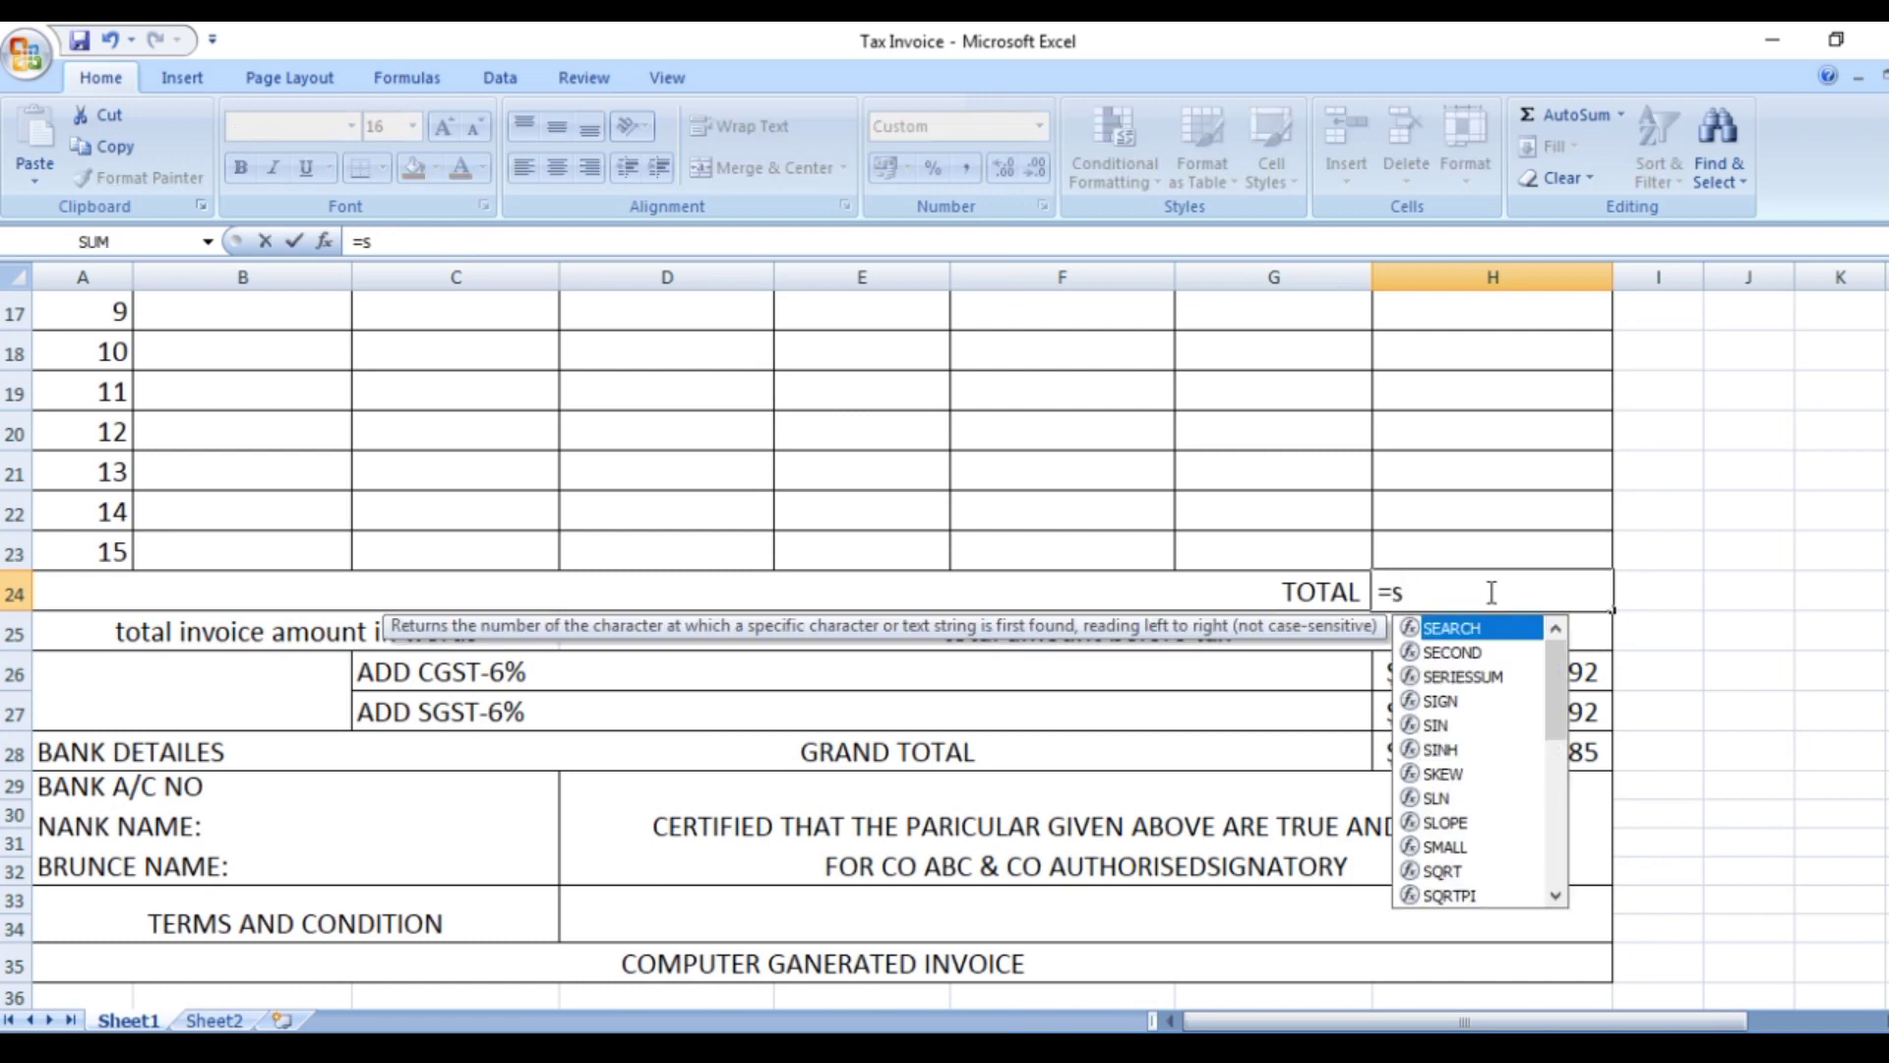
{"action": "type", "text": "um"}
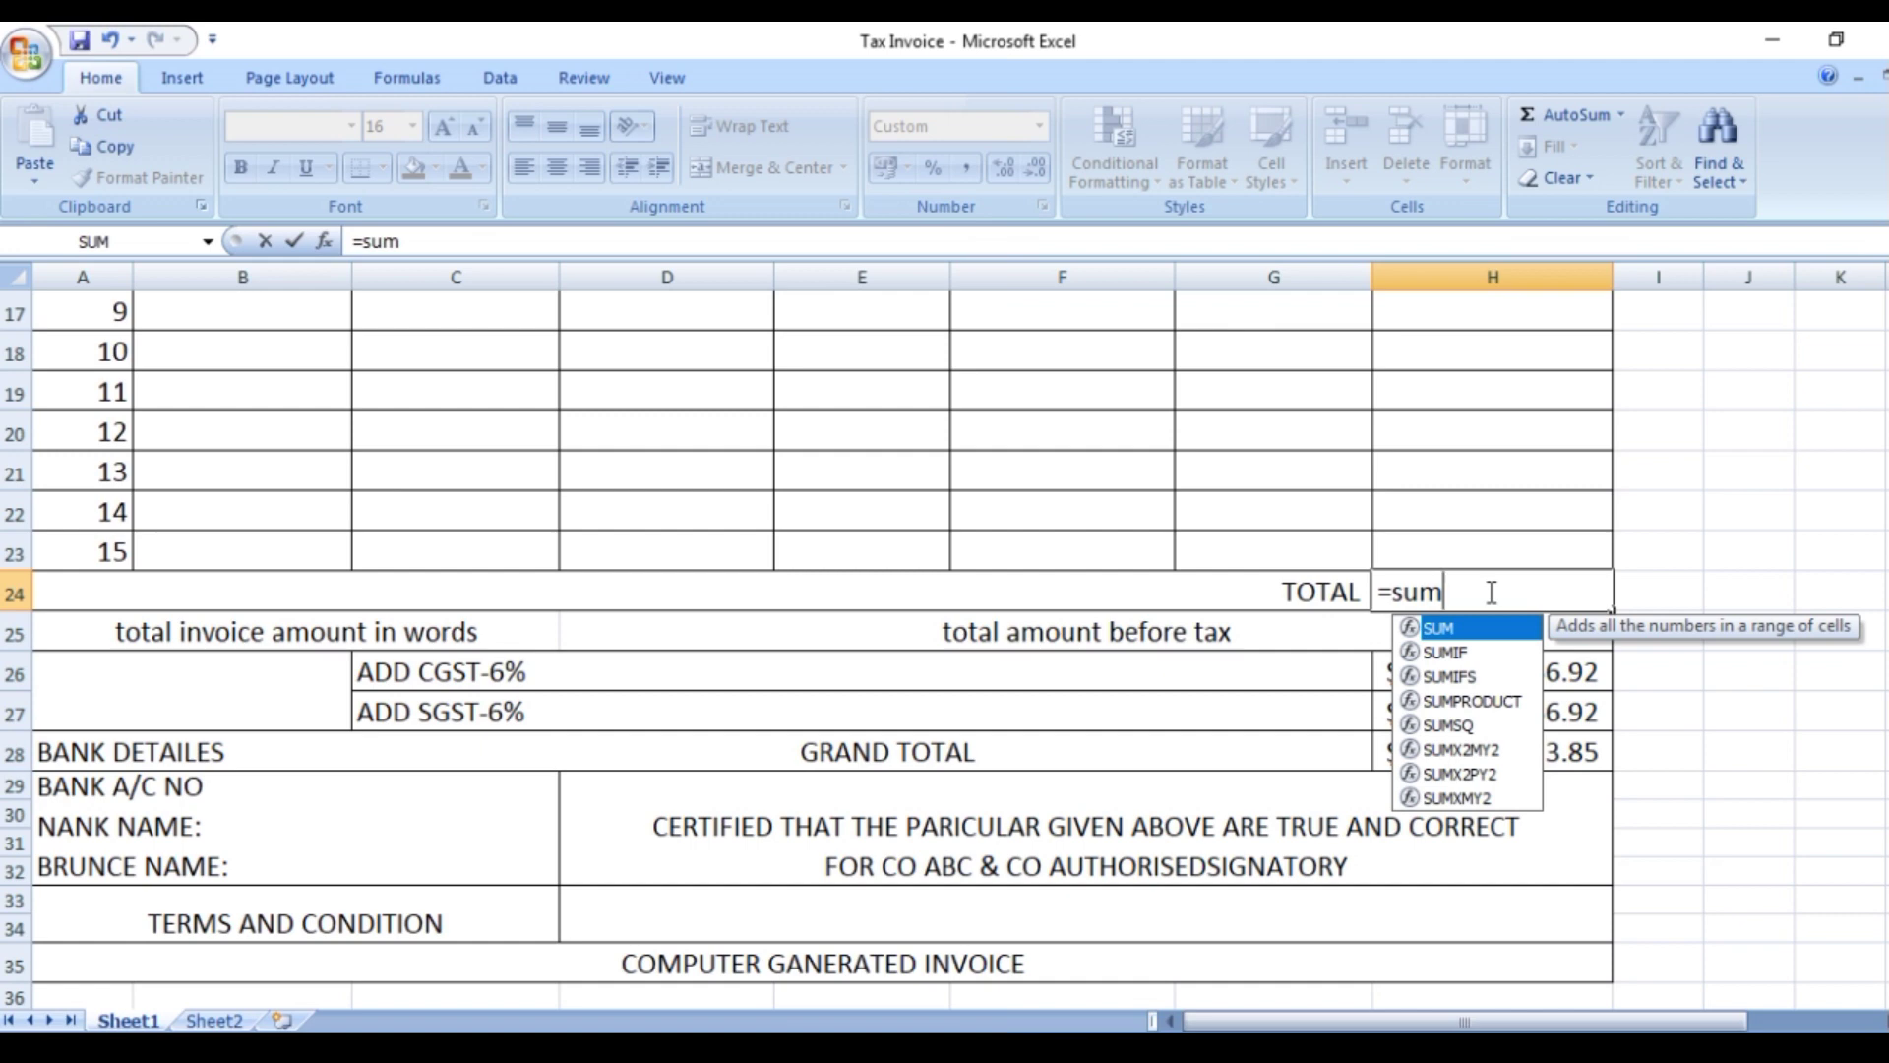
{"action": "type", "text": "("}
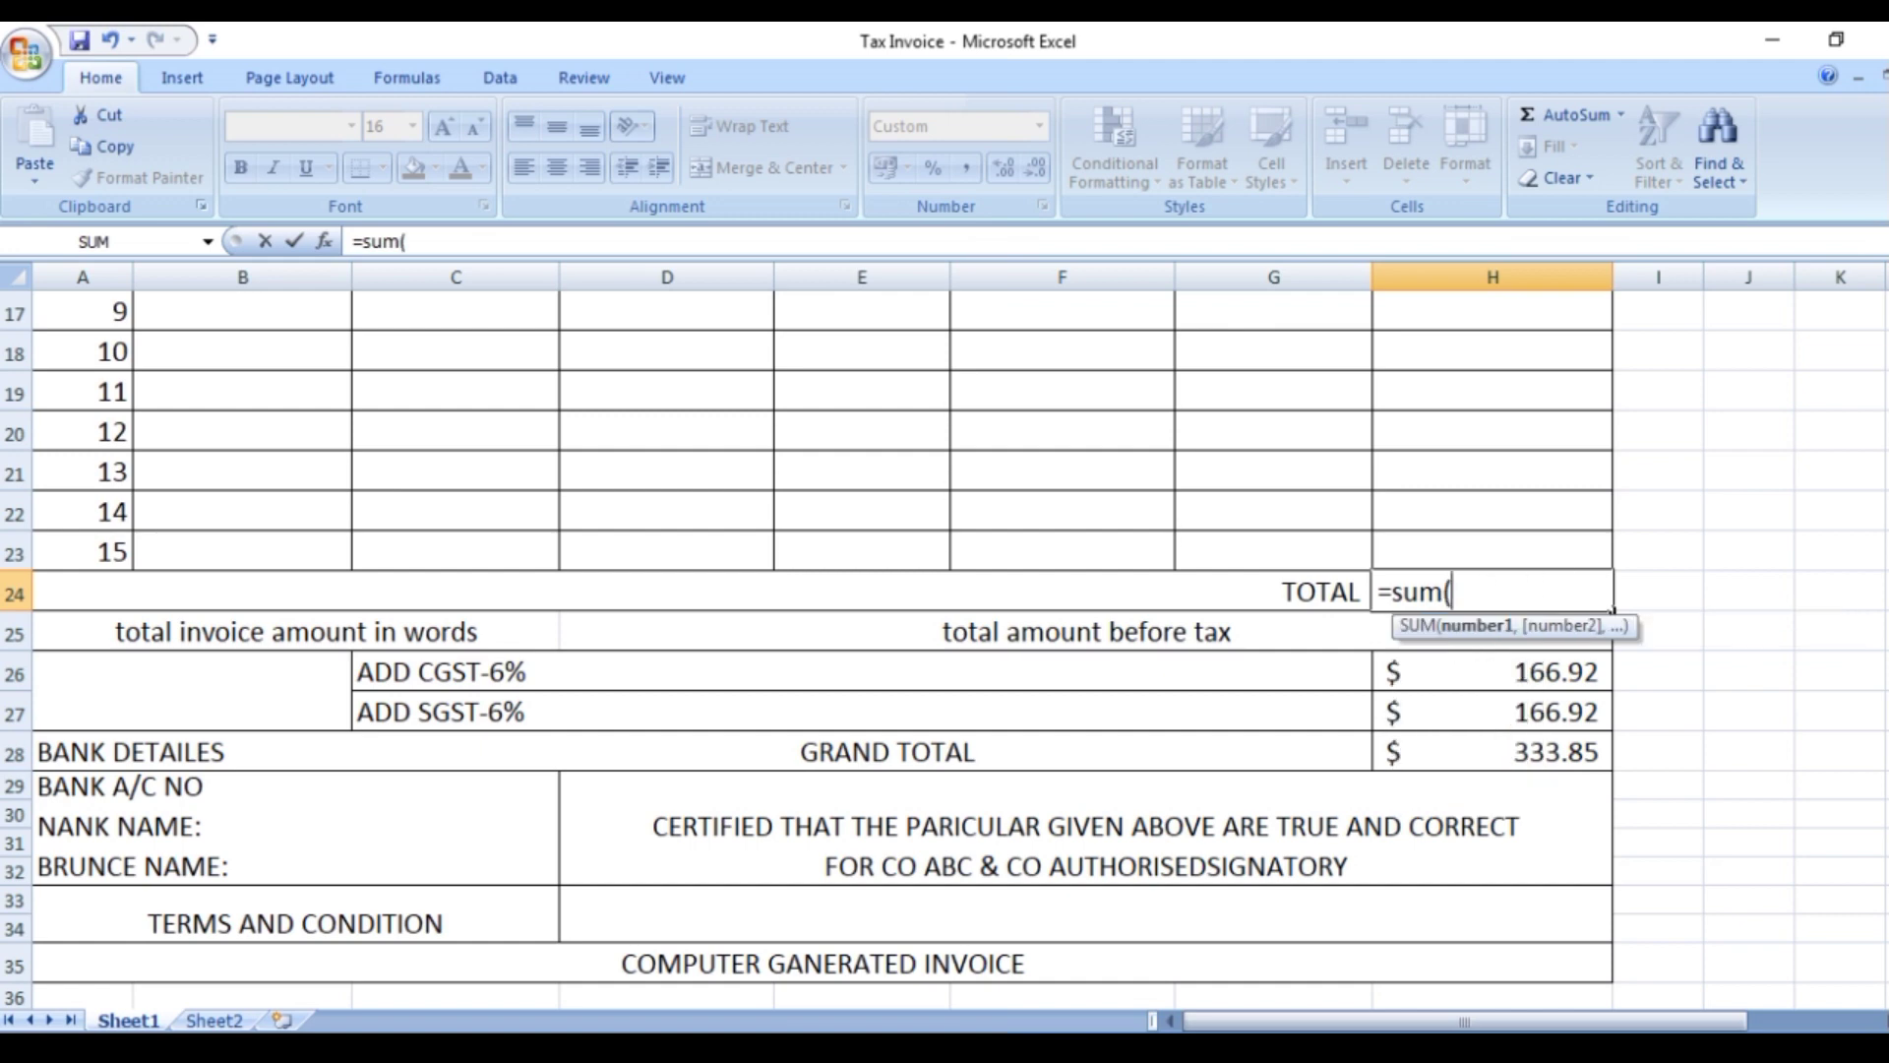
{"action": "left_click_drag", "start_coordinate": [1881, 730], "coordinate": [1881, 726]}
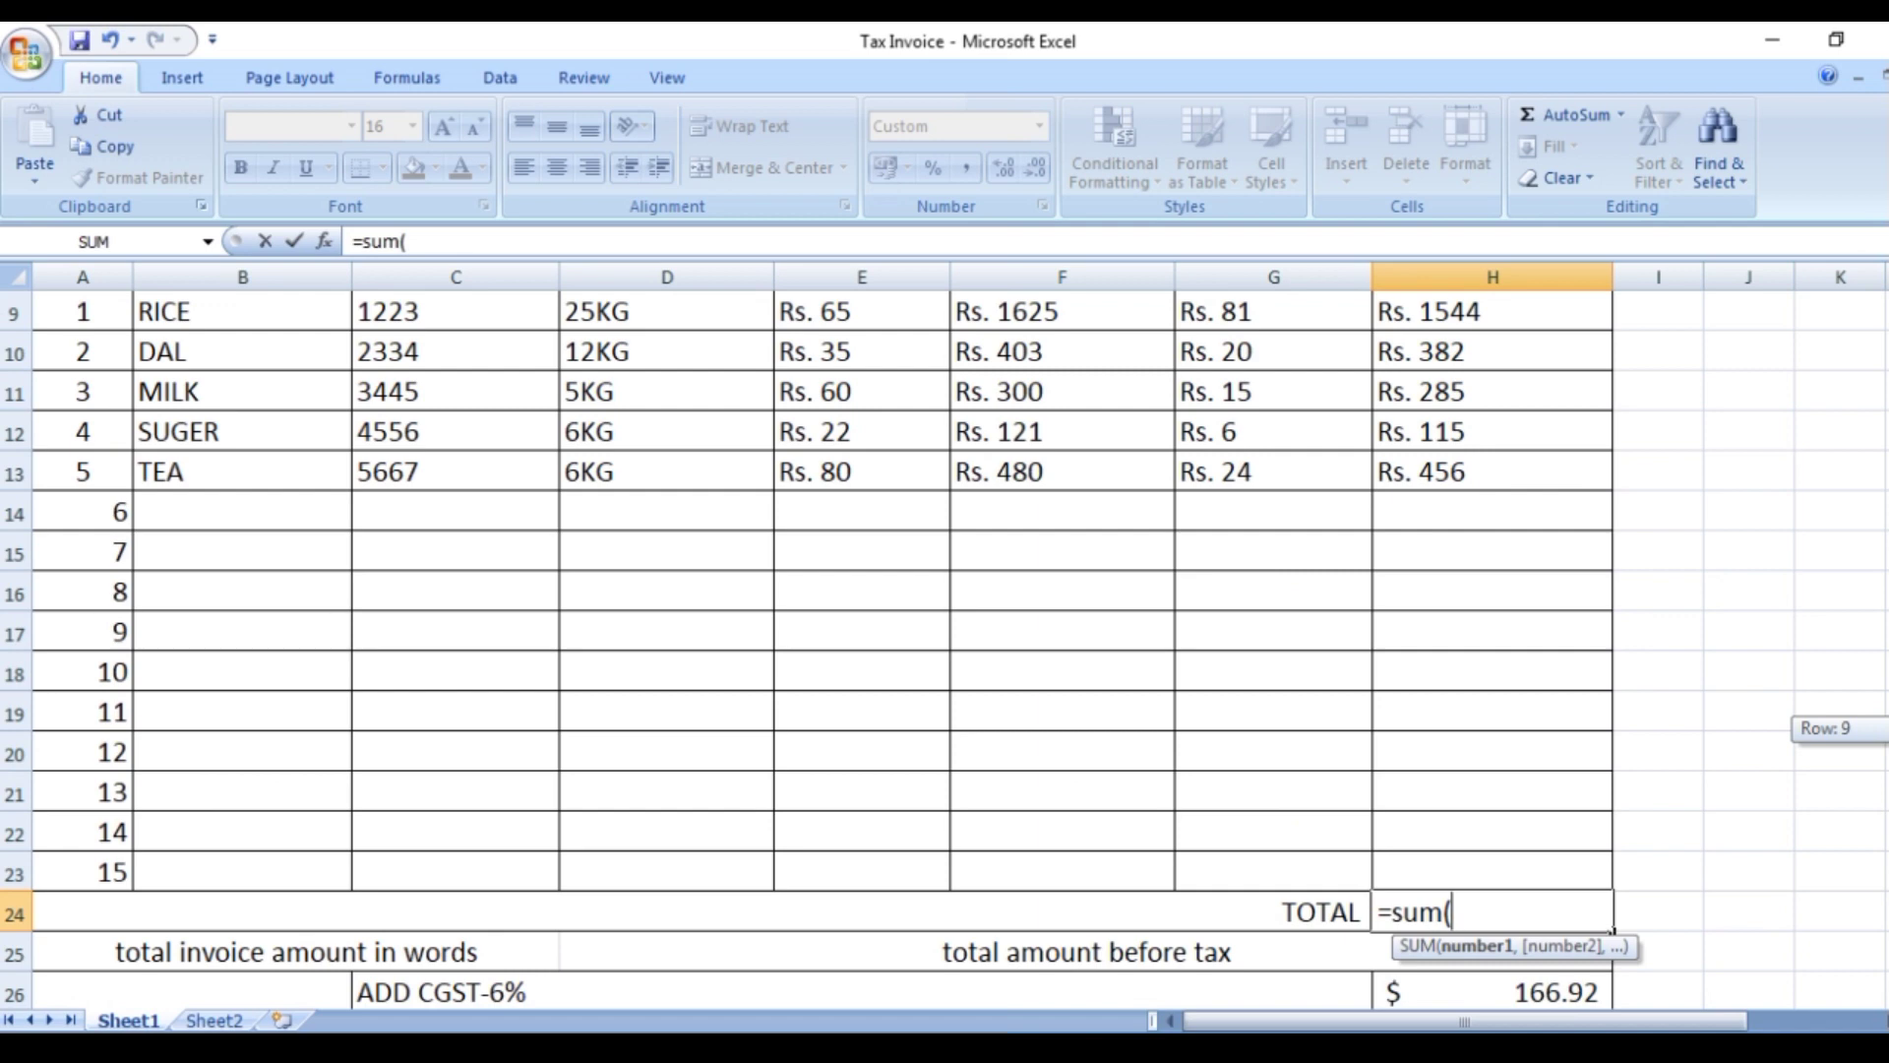
{"action": "left_click_drag", "start_coordinate": [1881, 728], "coordinate": [1882, 724]}
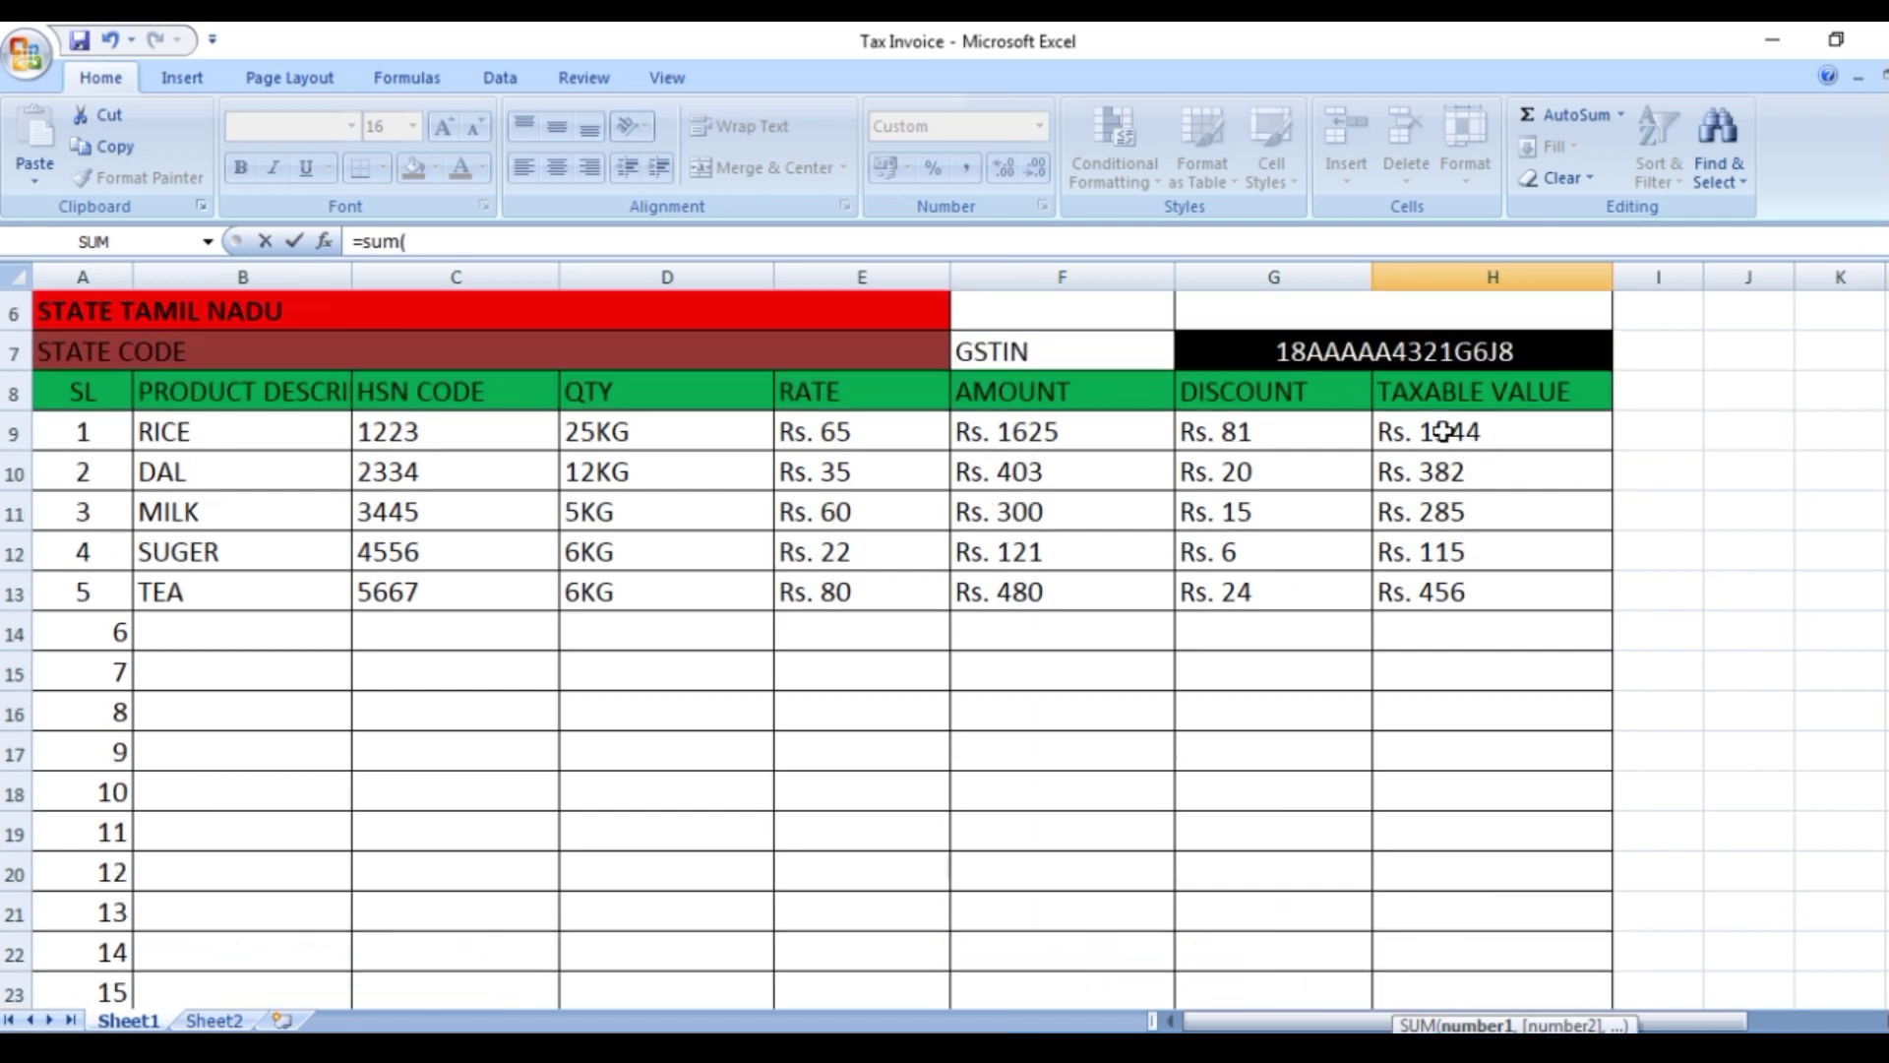
{"action": "left_click_drag", "start_coordinate": [1442, 430], "coordinate": [1425, 579]}
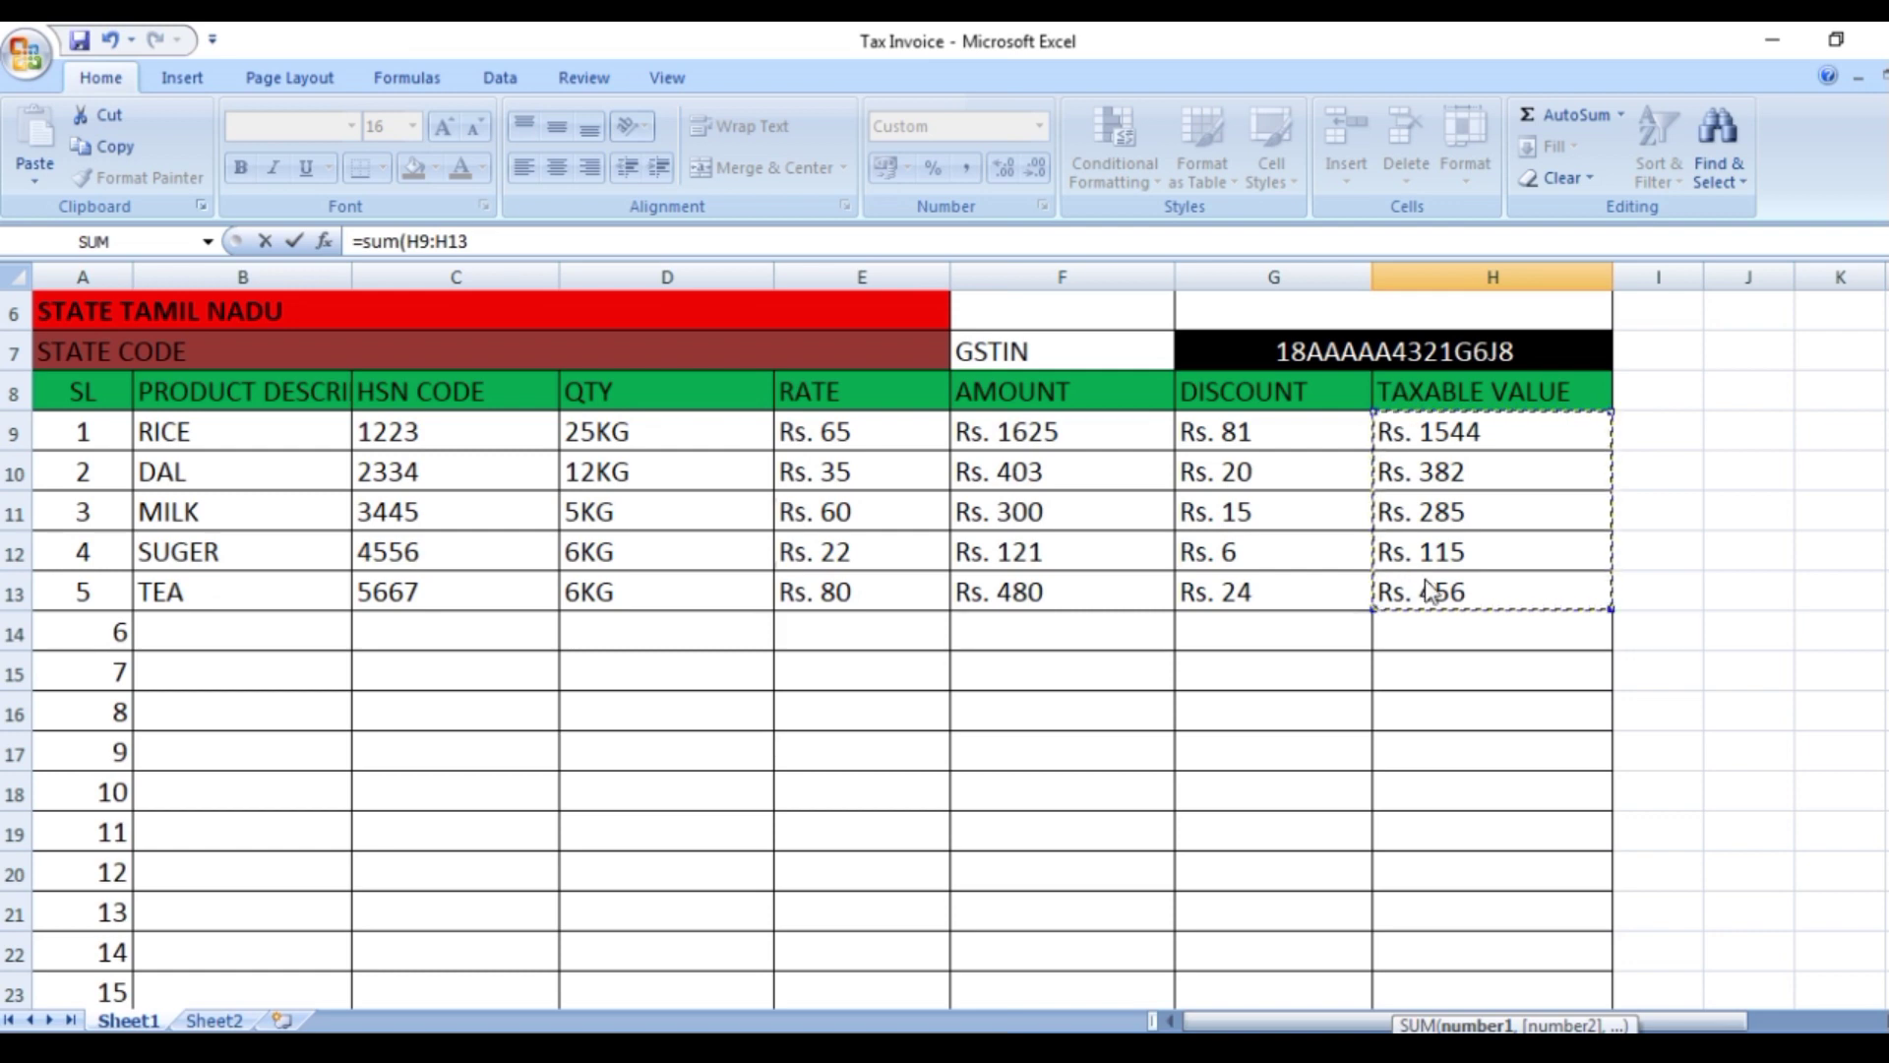
{"action": "type", "text": ")"}
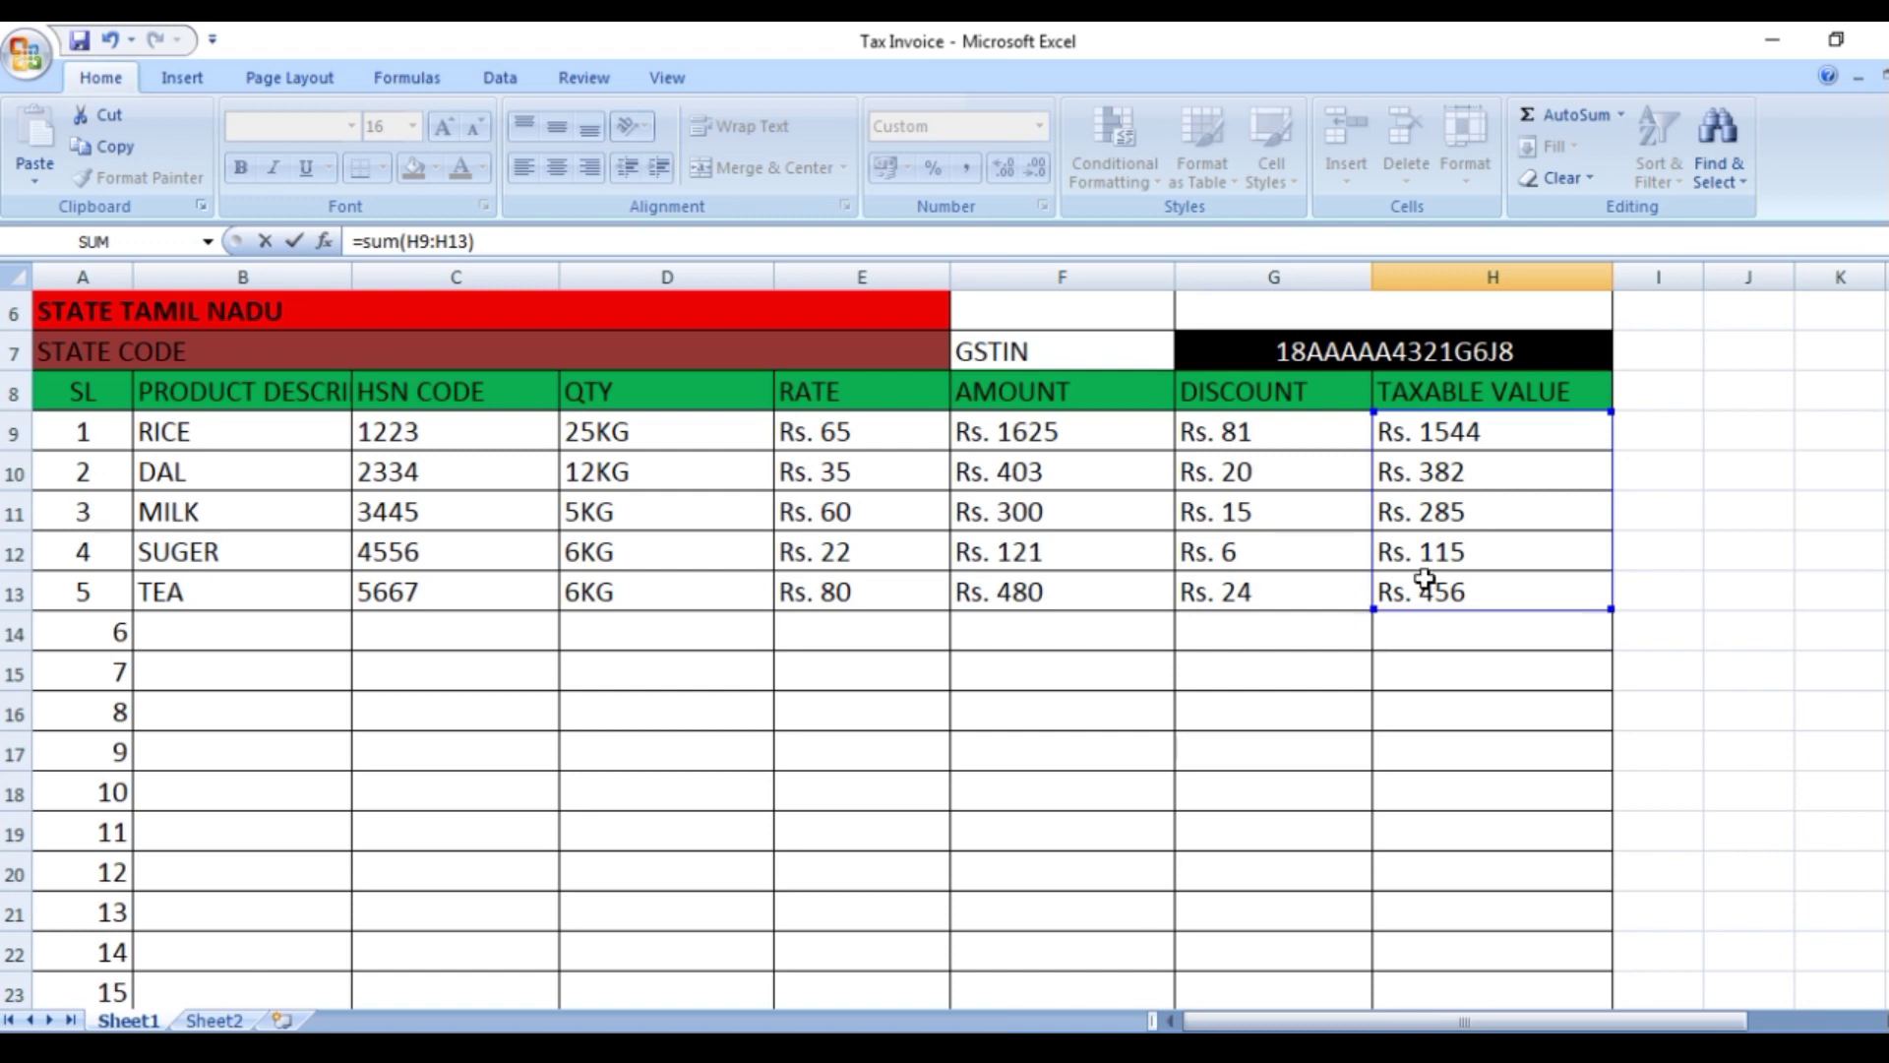
{"action": "key", "text": "Return"}
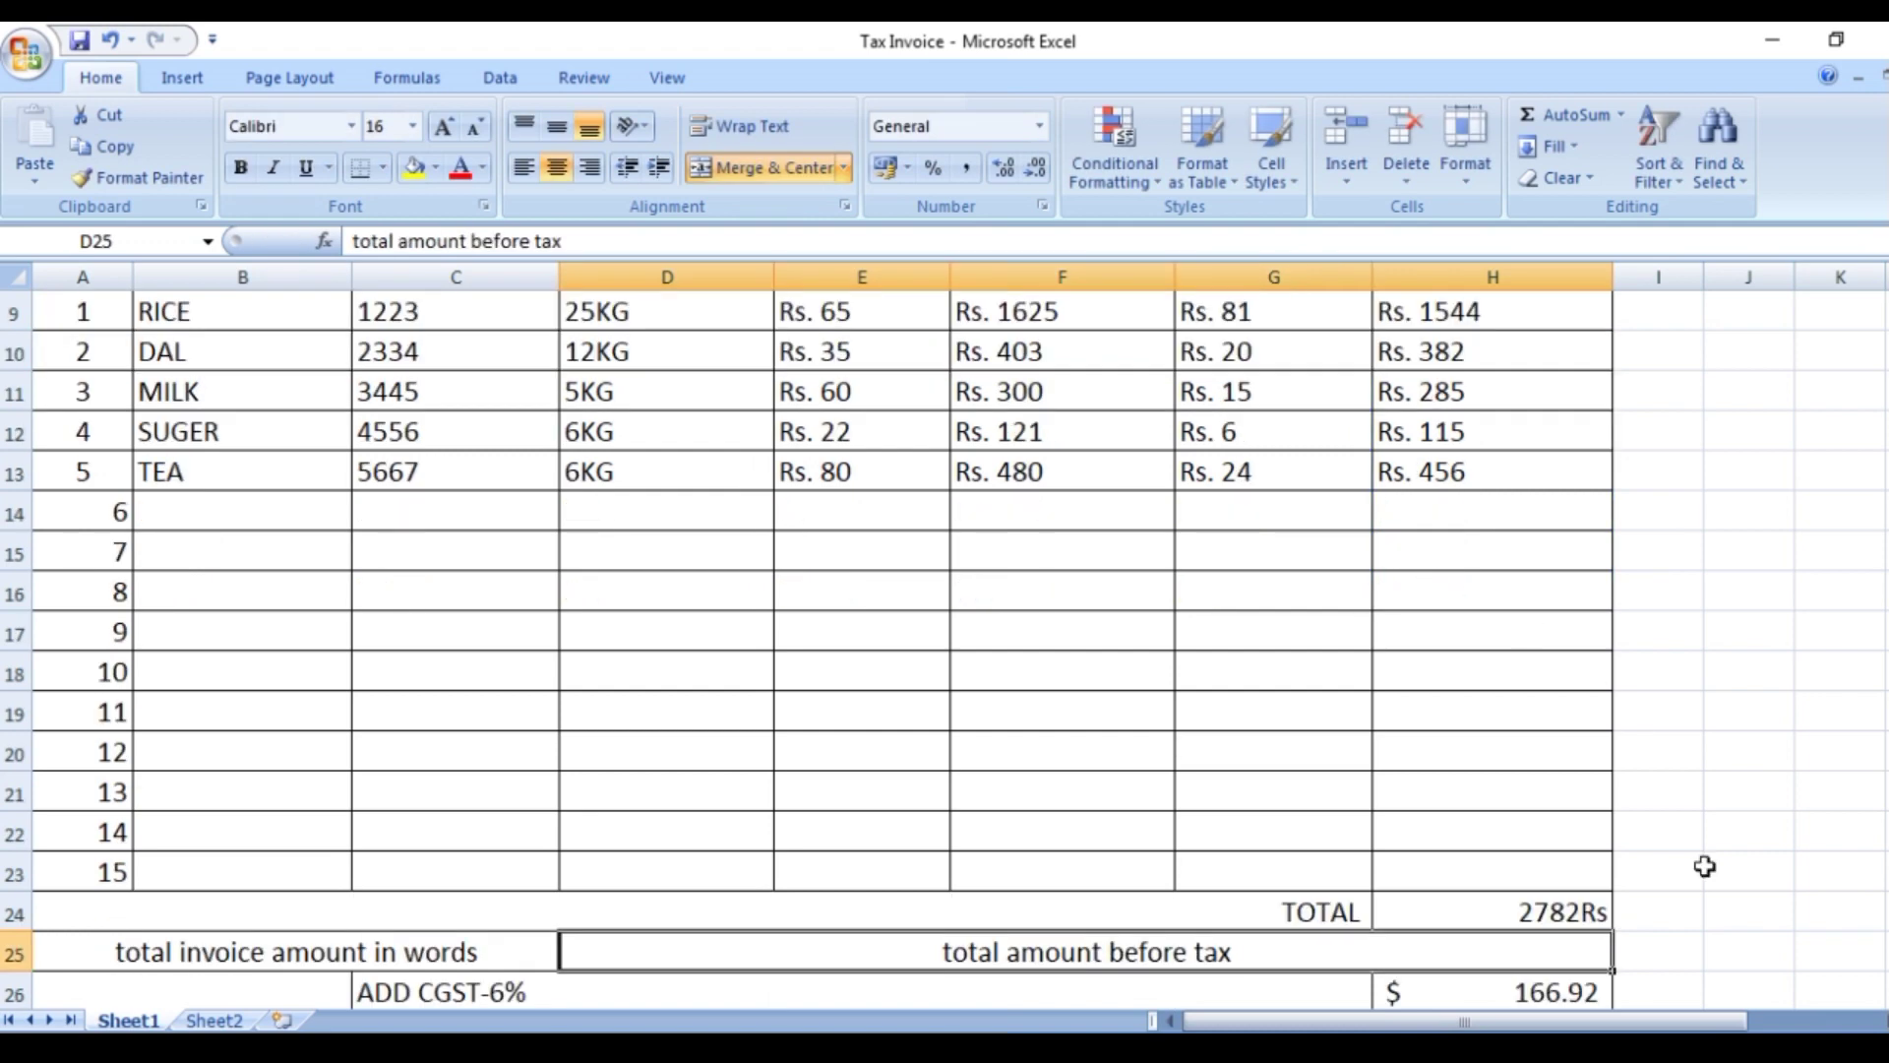
{"action": "left_click", "coordinate": [1577, 913]}
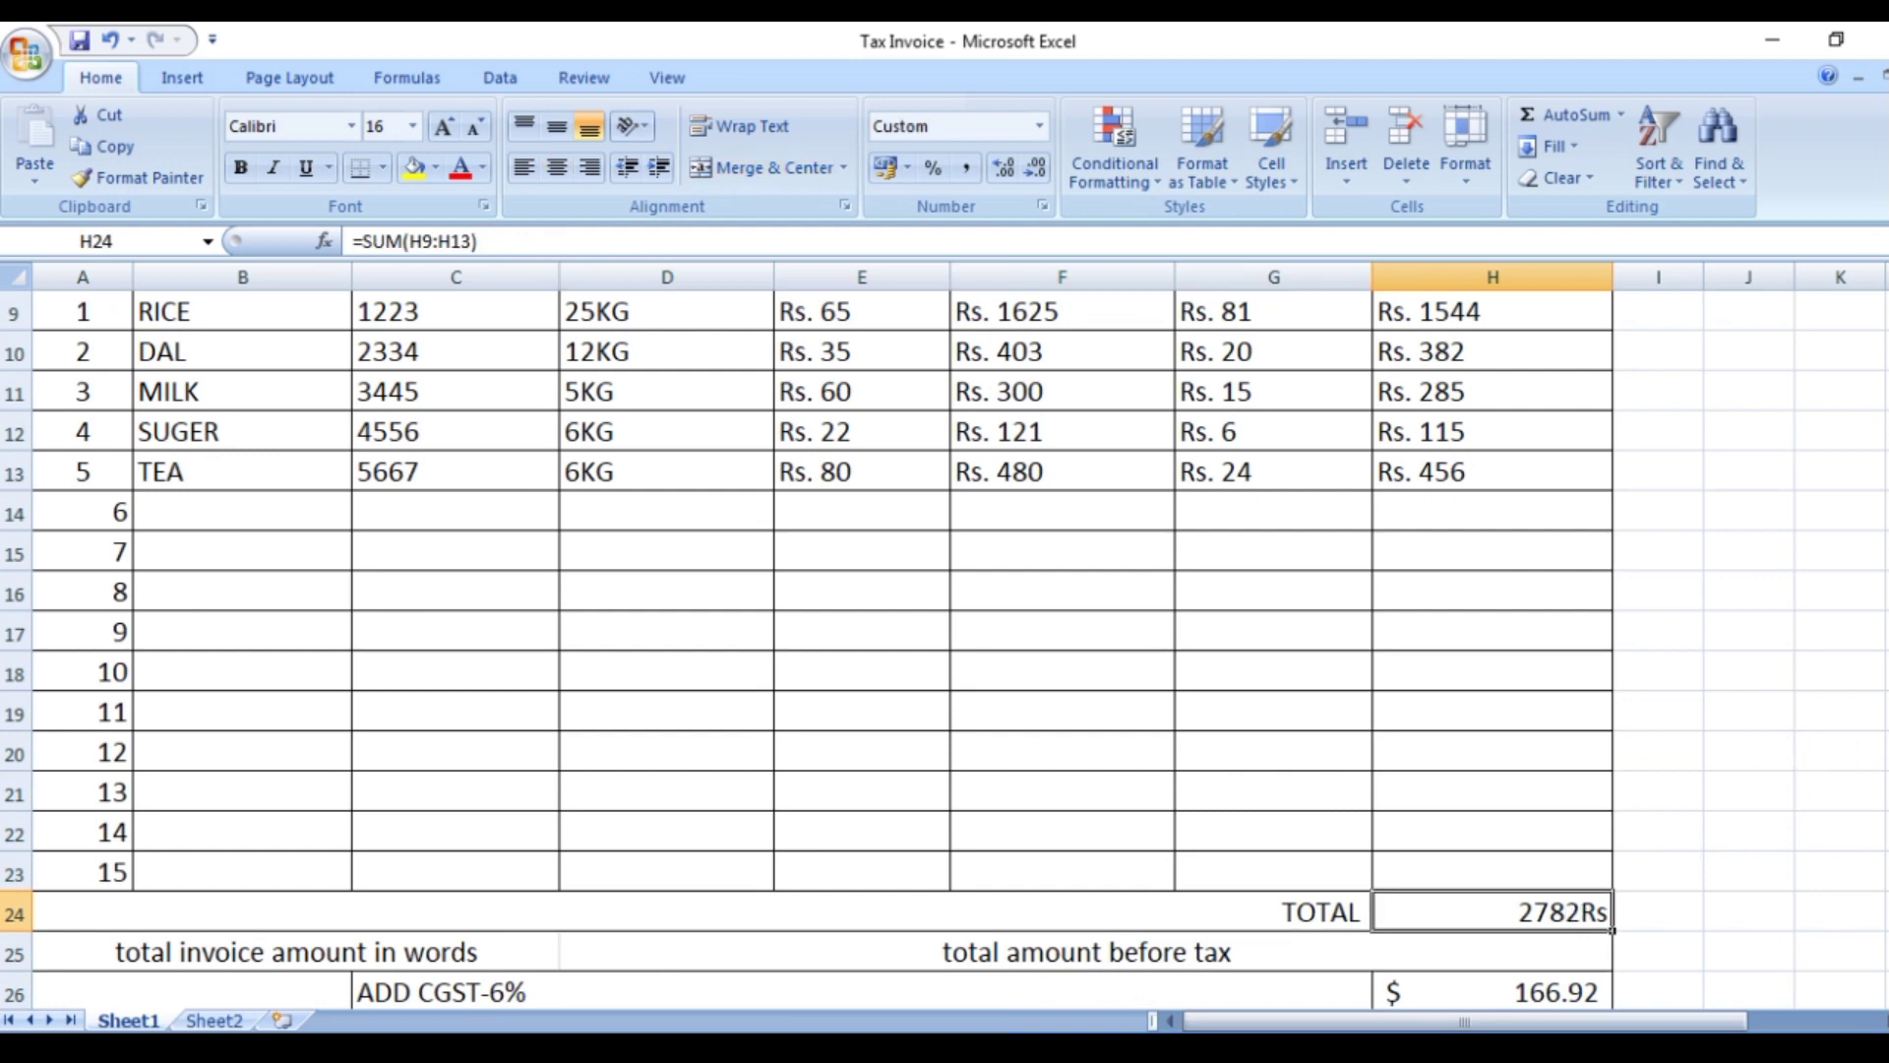
Enter =H24*6% in both the CGST and SGST cells, each giving 166.92.
{"action": "scroll", "coordinate": [930, 656], "scroll_direction": "down", "scroll_amount": 4}
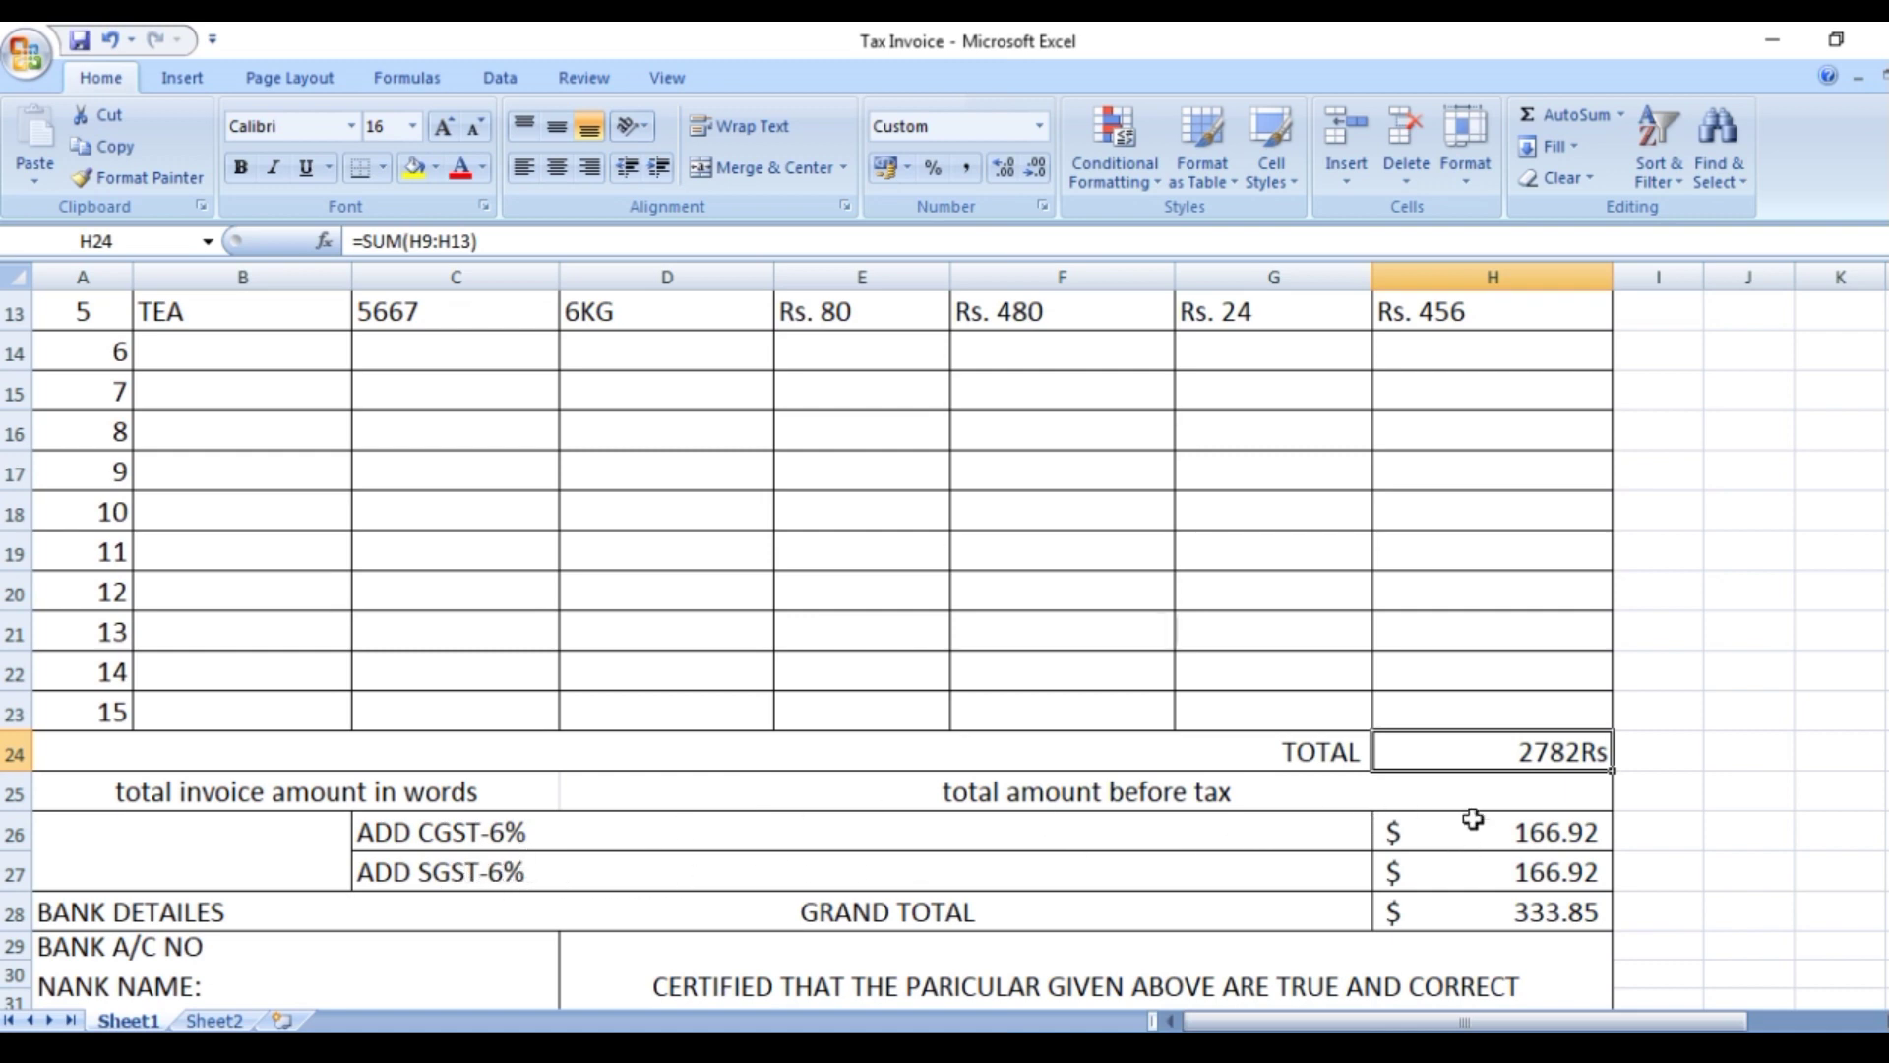
{"action": "left_click", "coordinate": [1536, 833]}
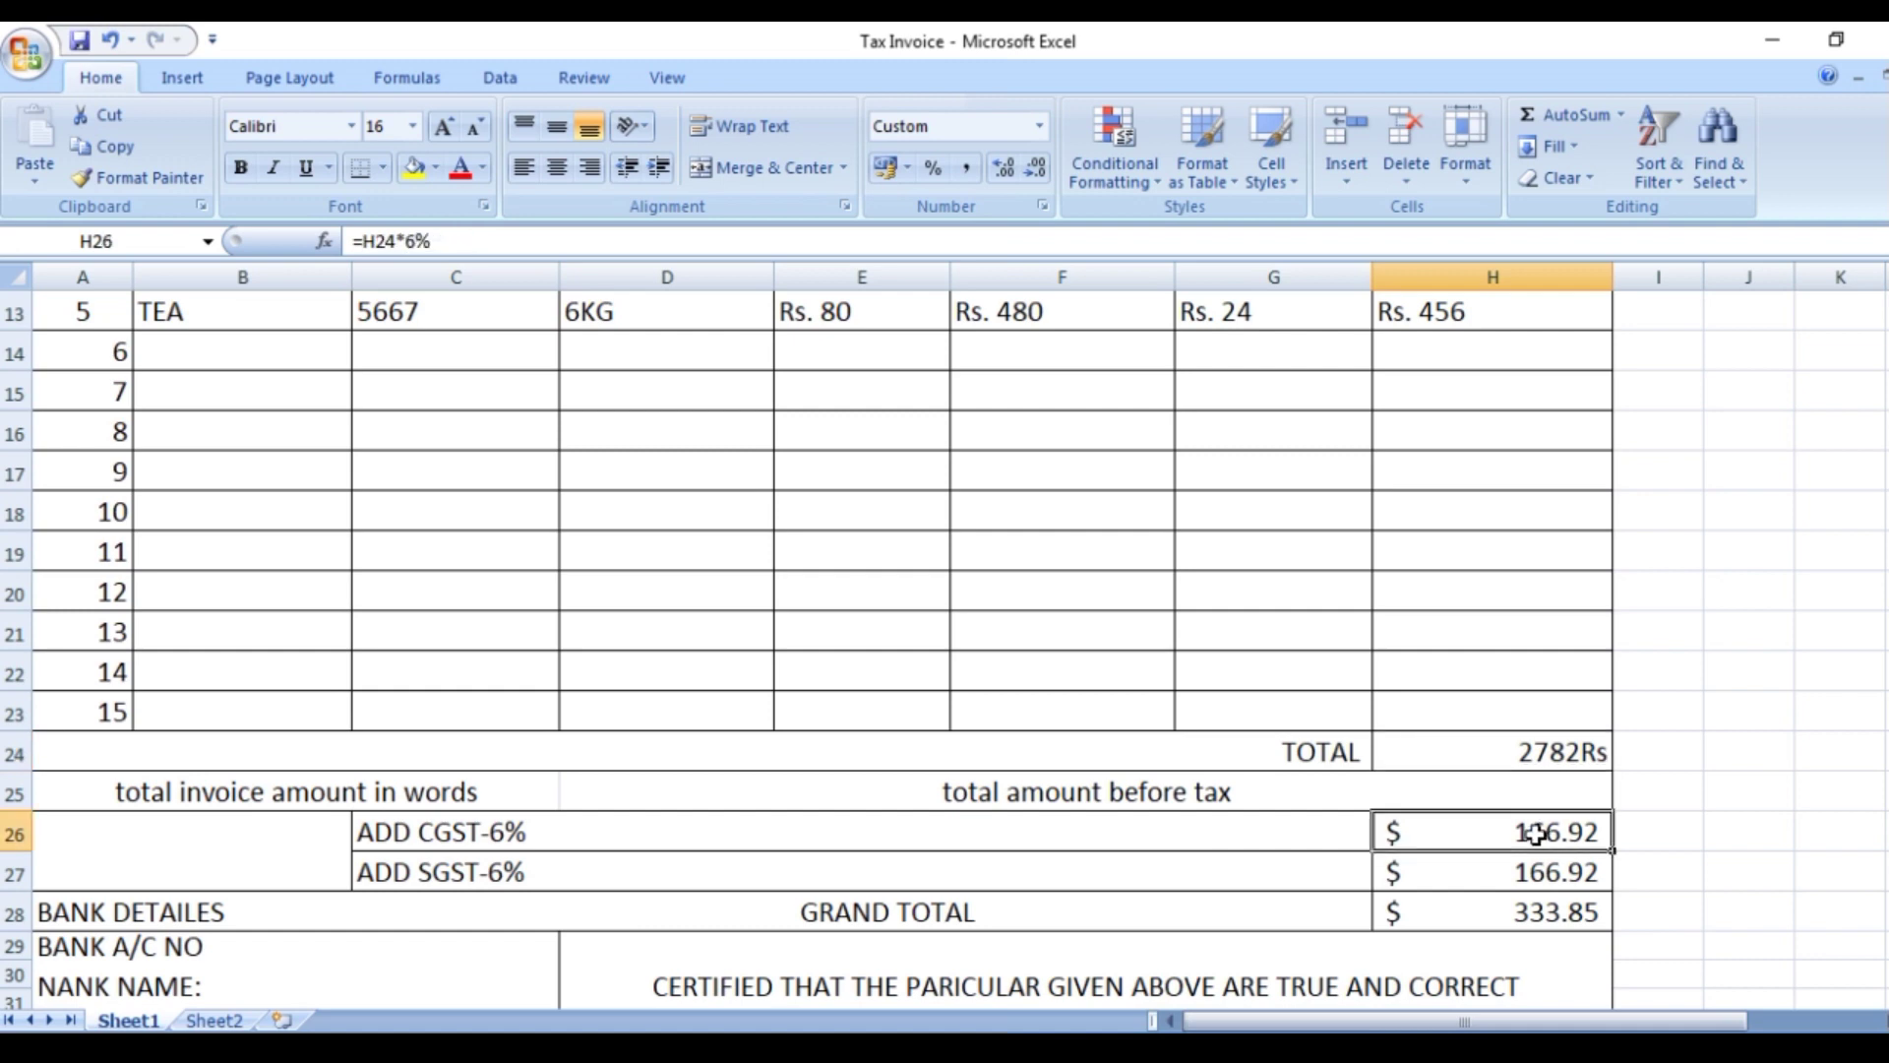
{"action": "type", "text": "="}
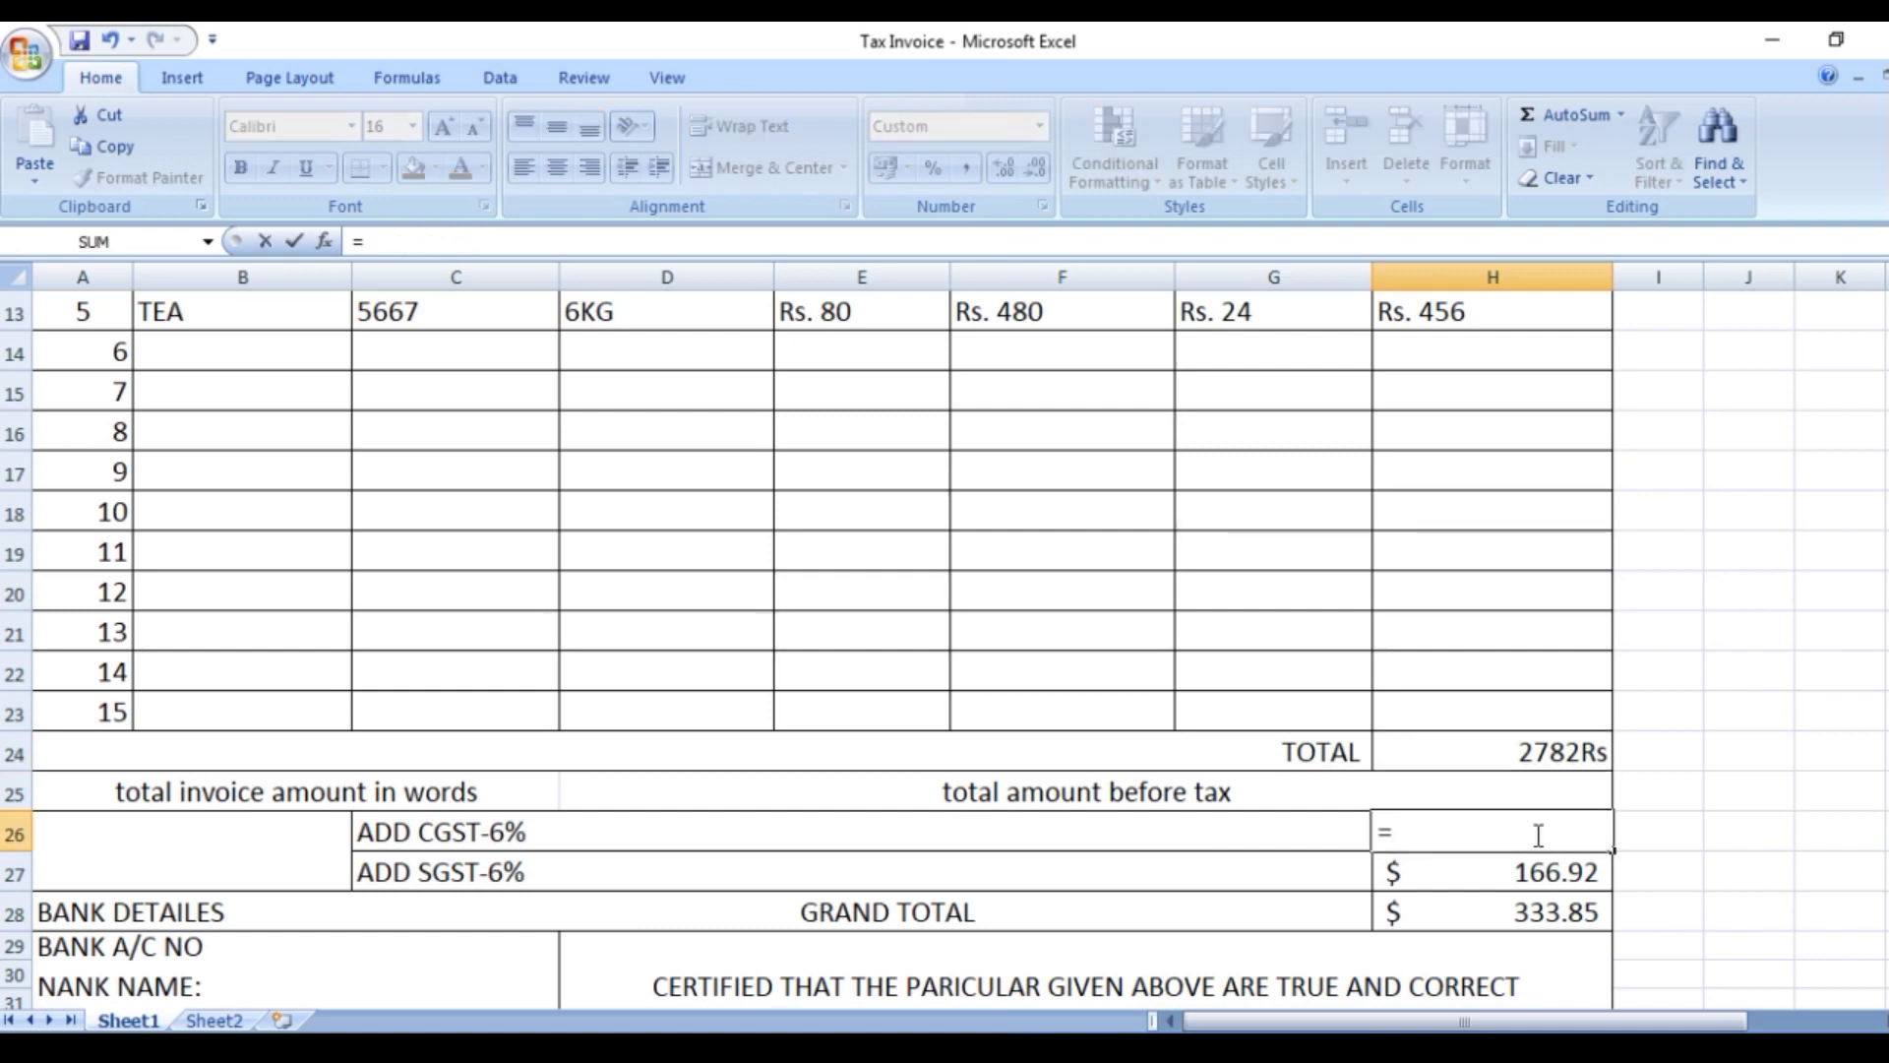
{"action": "left_click", "coordinate": [1543, 751]}
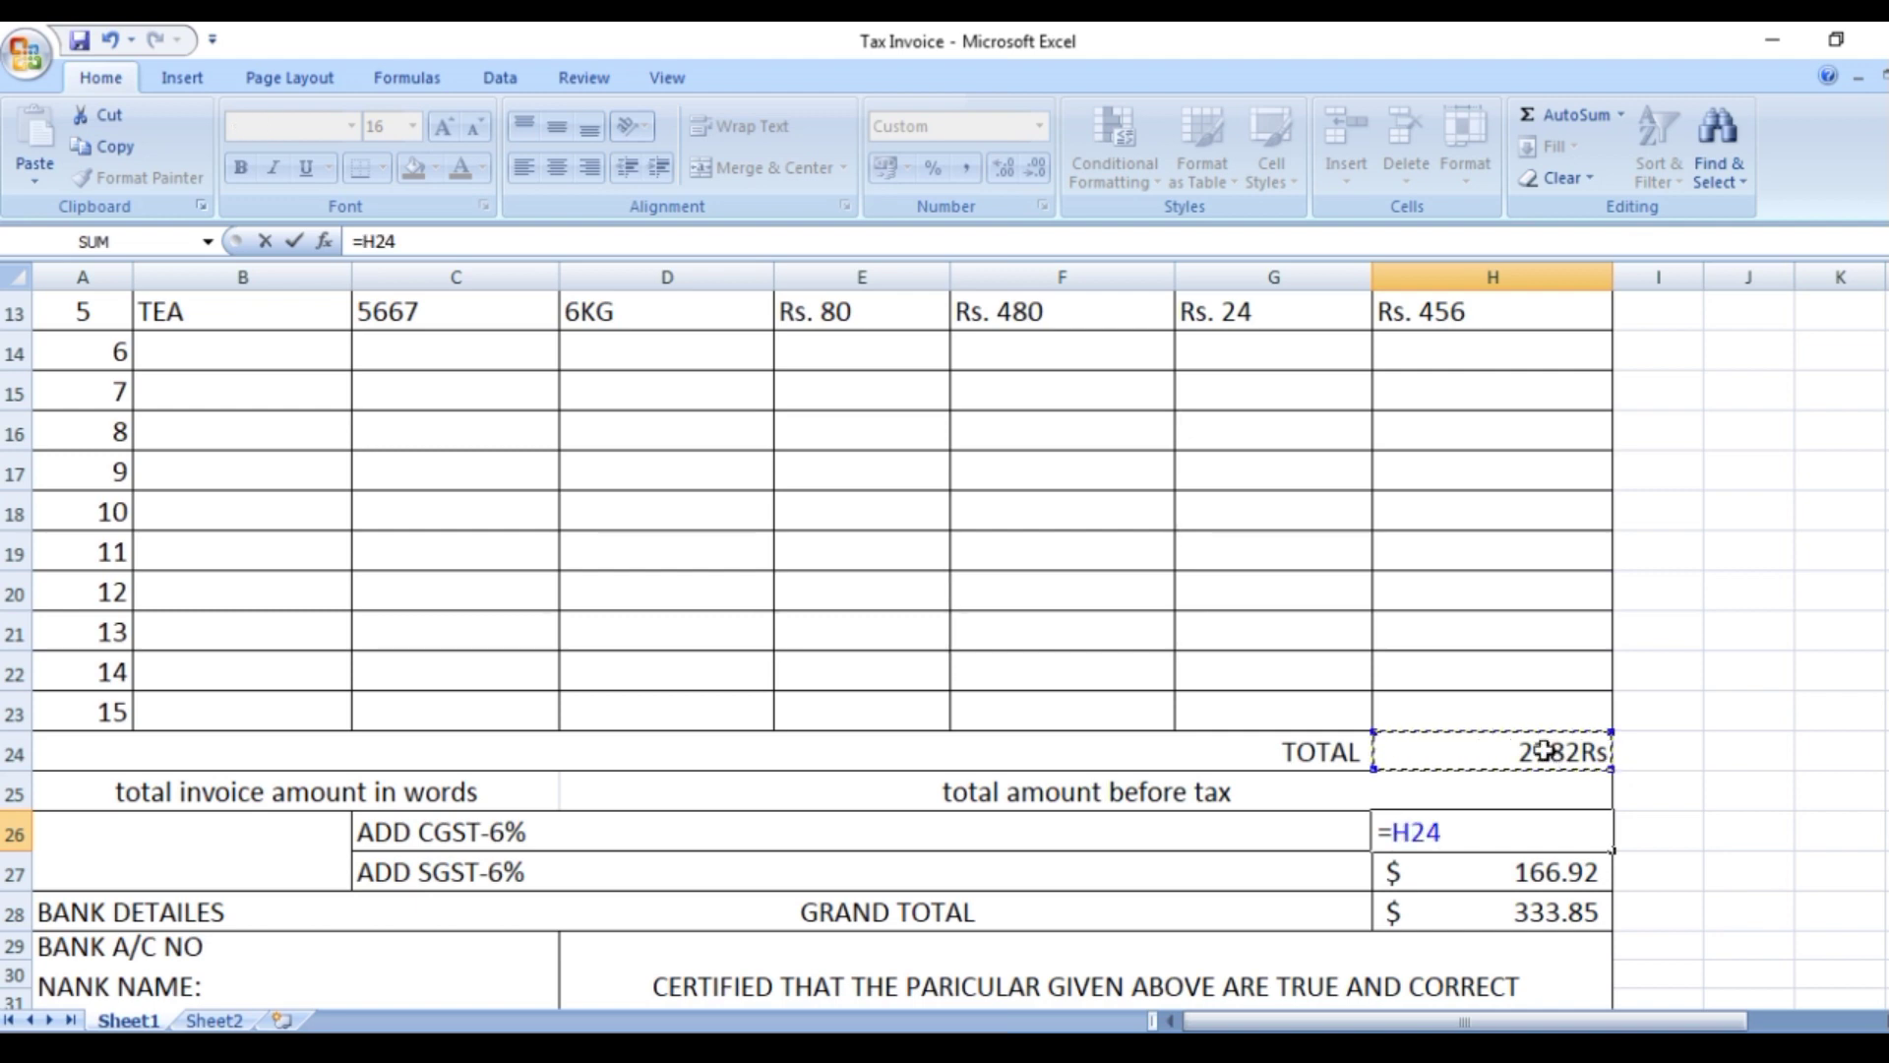
{"action": "type", "text": "*"}
{"action": "type", "text": "6%"}
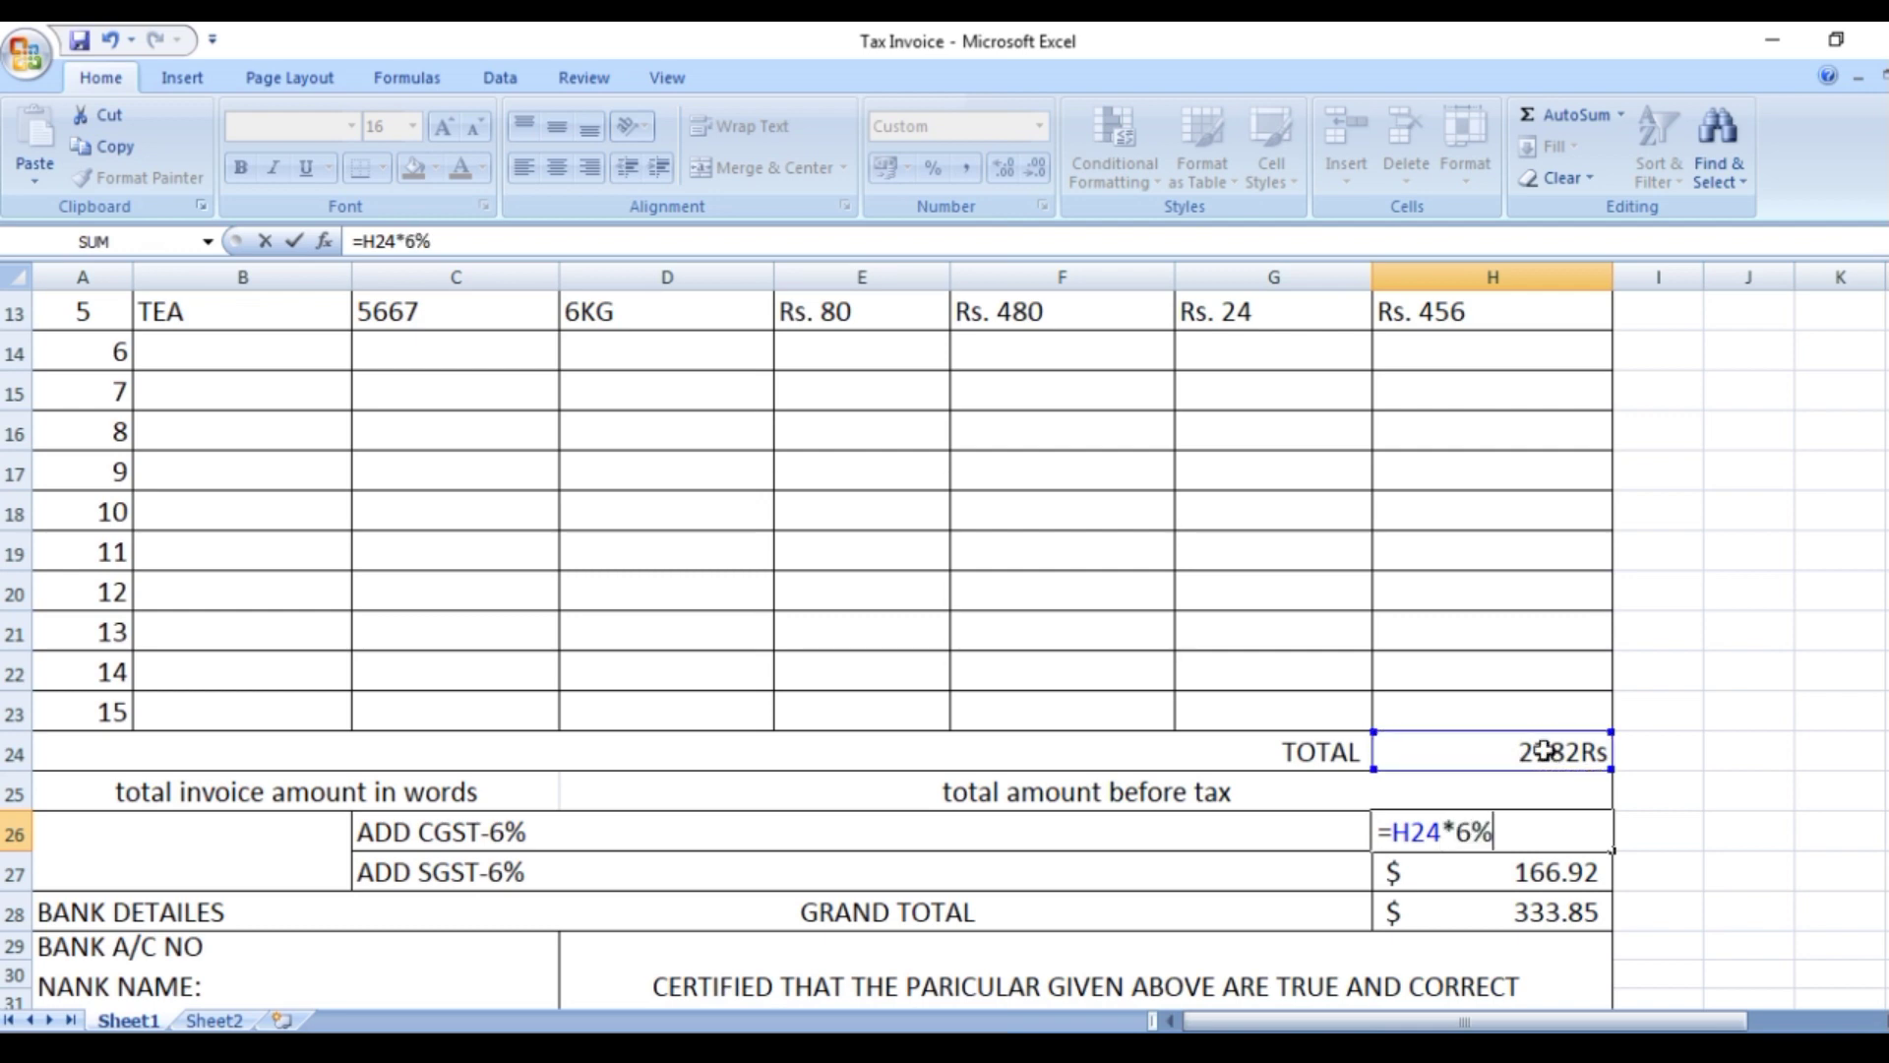
{"action": "key", "text": "Return"}
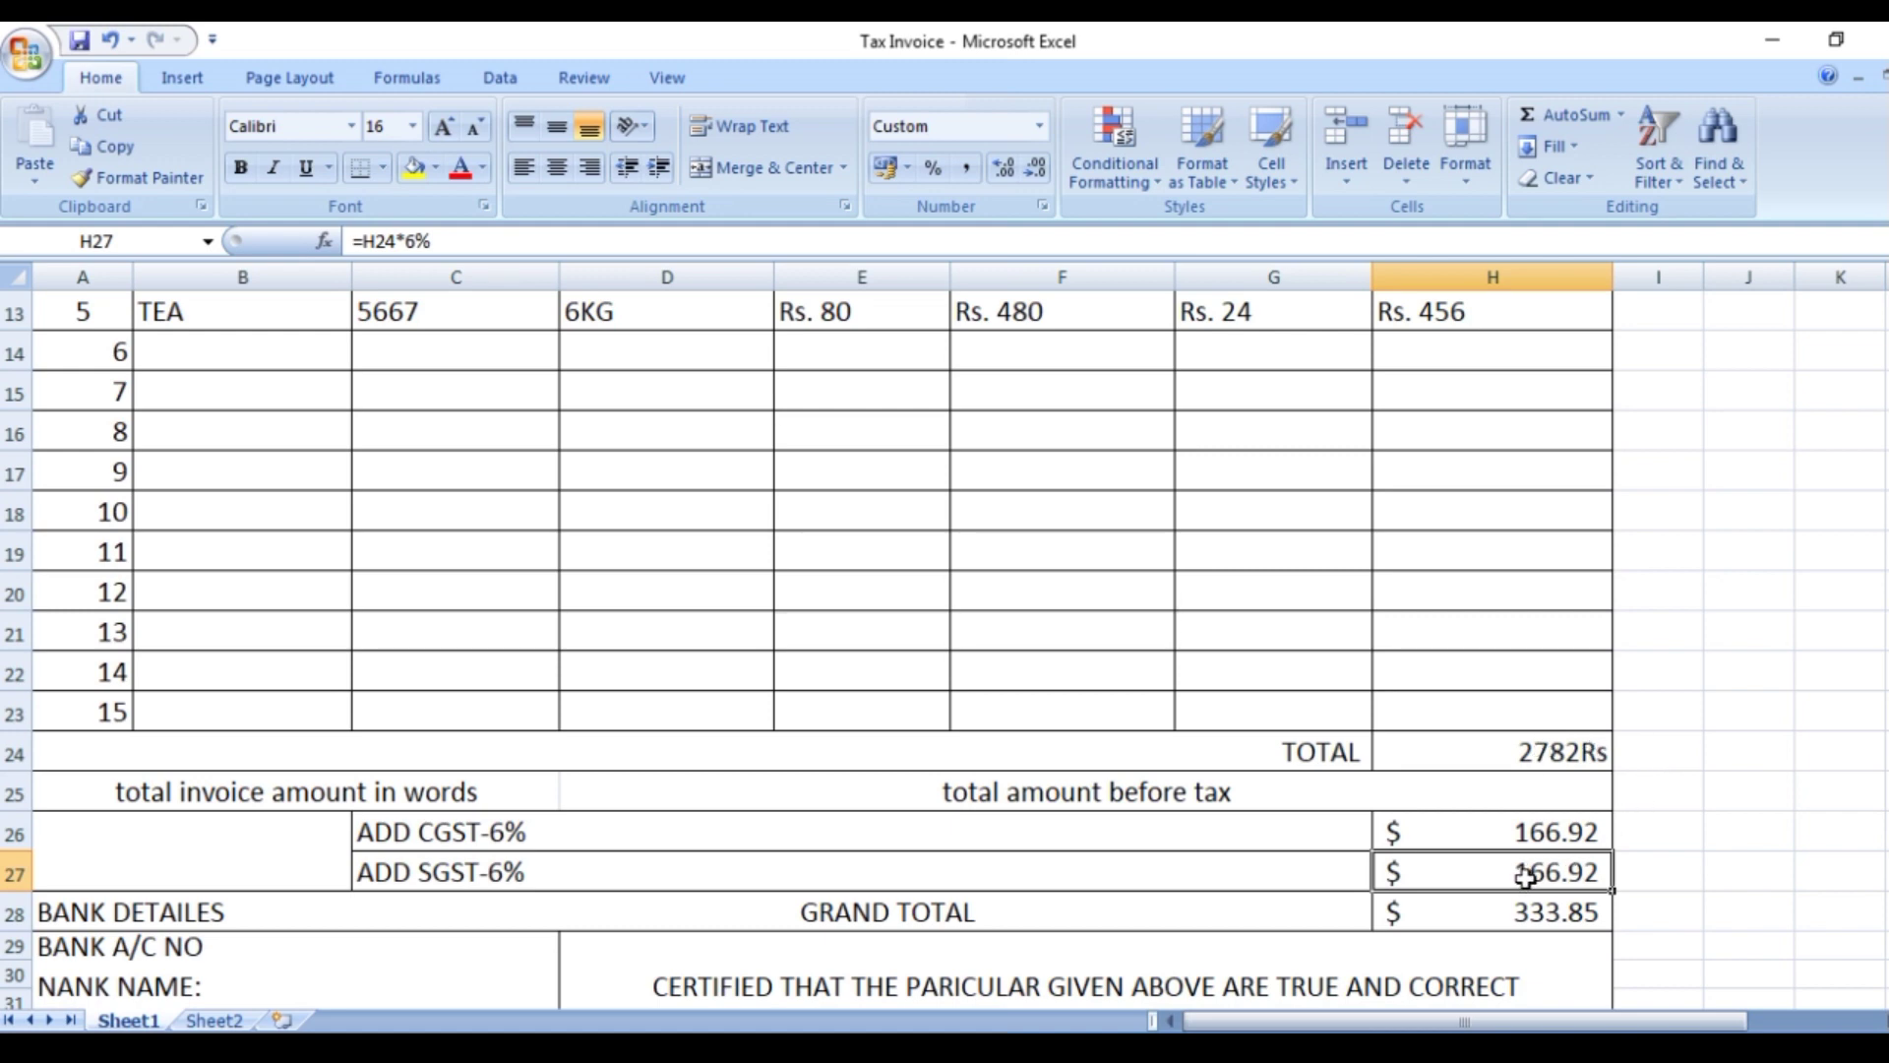
{"action": "type", "text": "="}
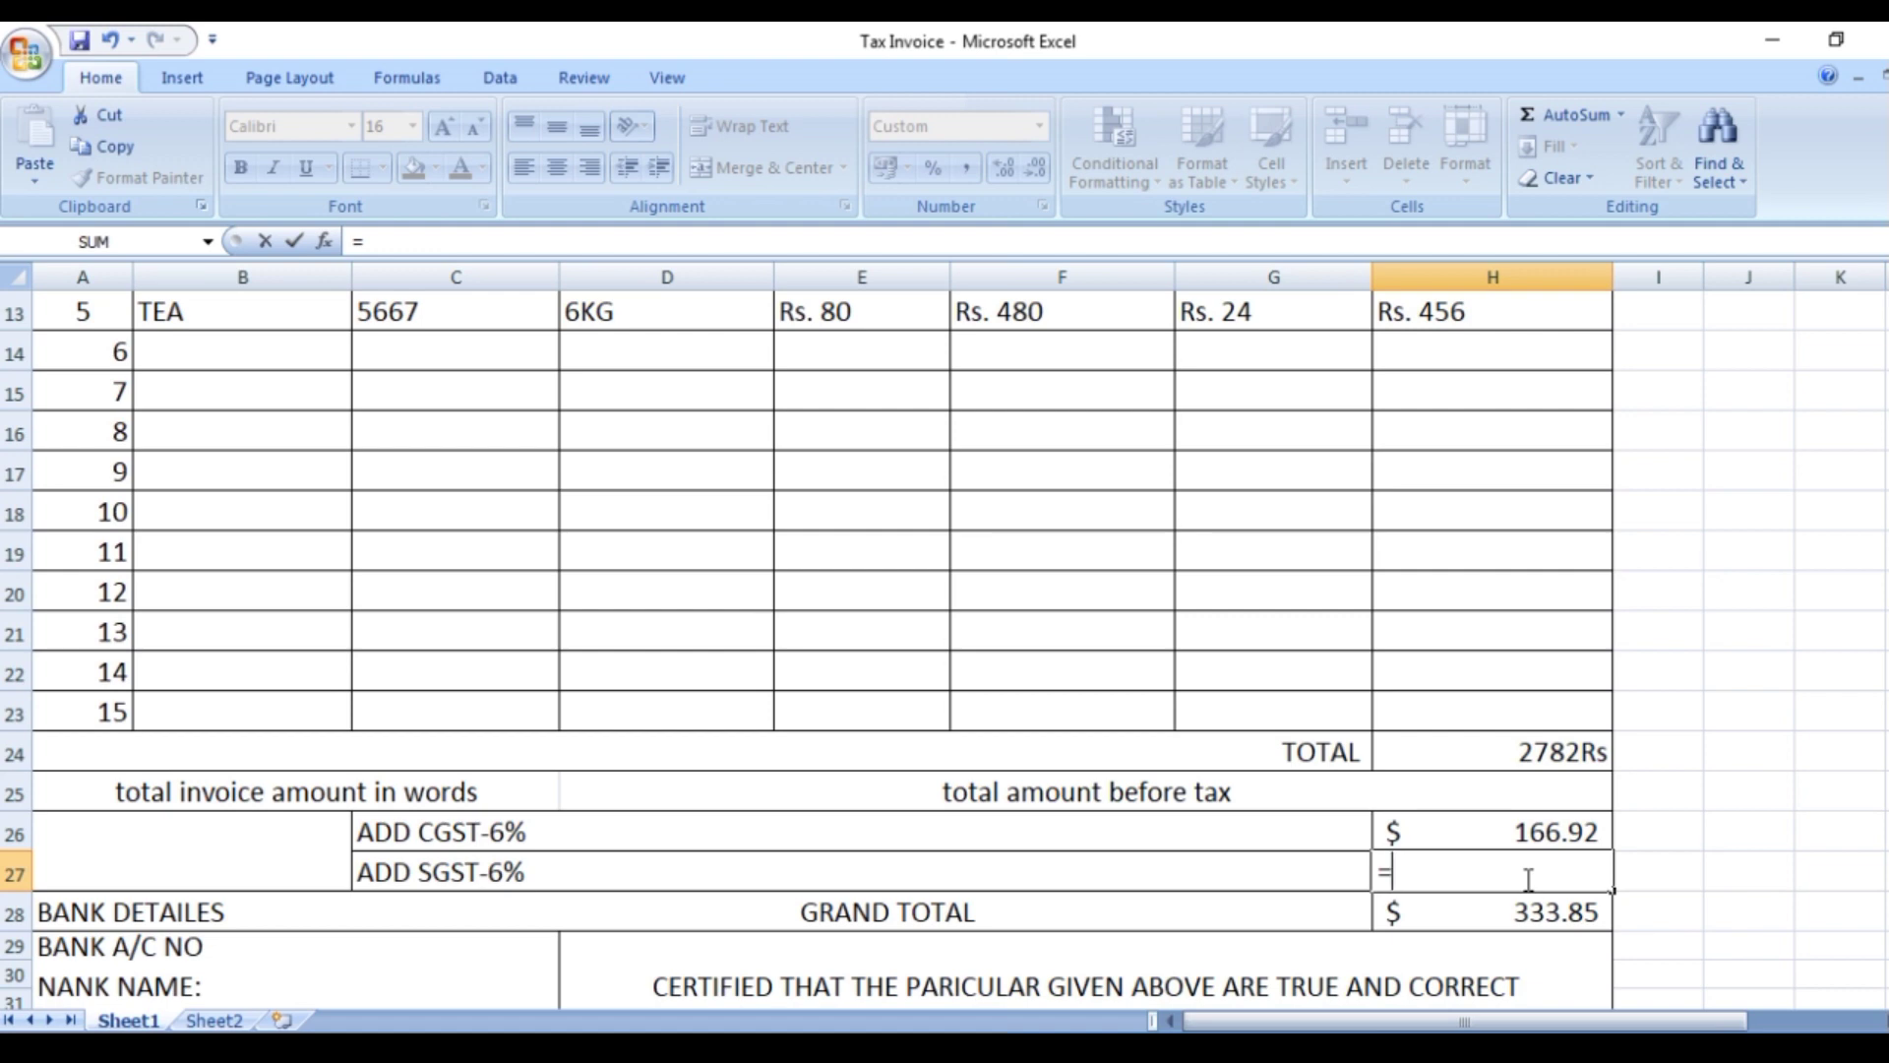
{"action": "left_click", "coordinate": [1551, 754]}
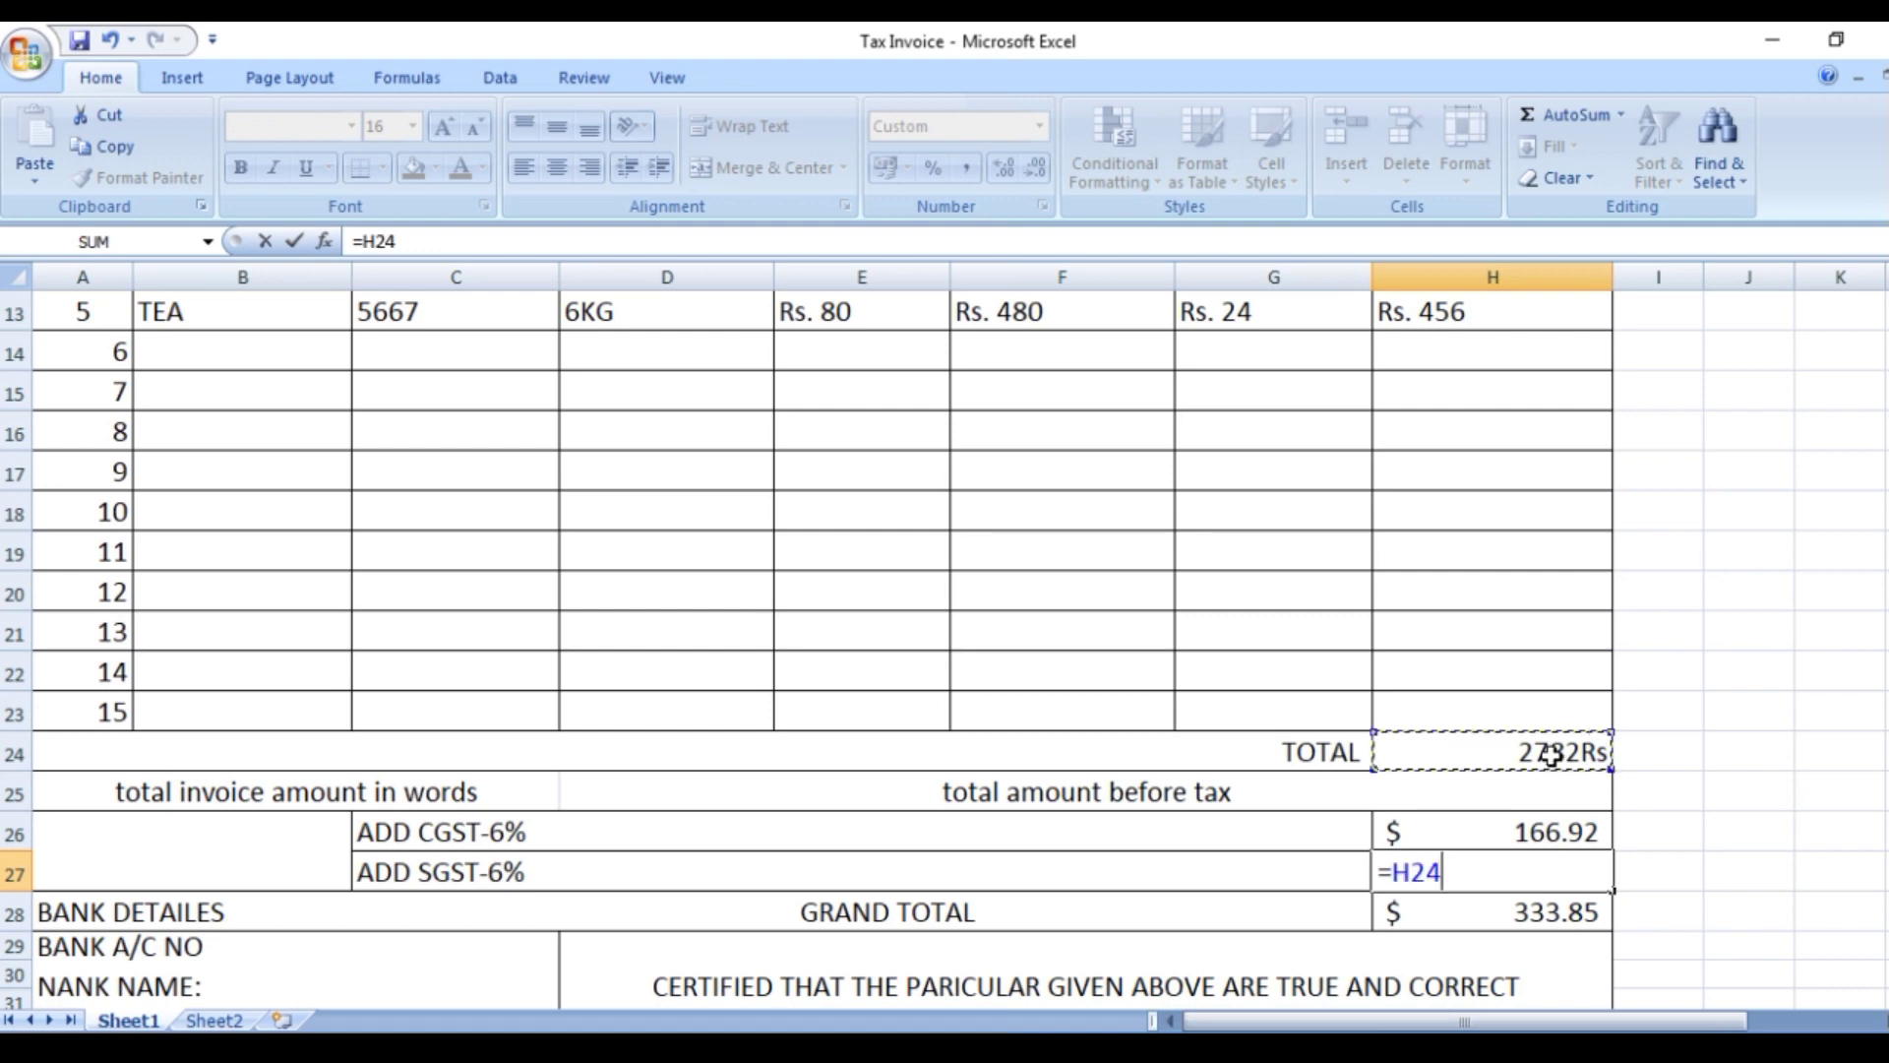
{"action": "type", "text": "*"}
{"action": "type", "text": "6"}
{"action": "type", "text": "%"}
{"action": "key", "text": "Return"}
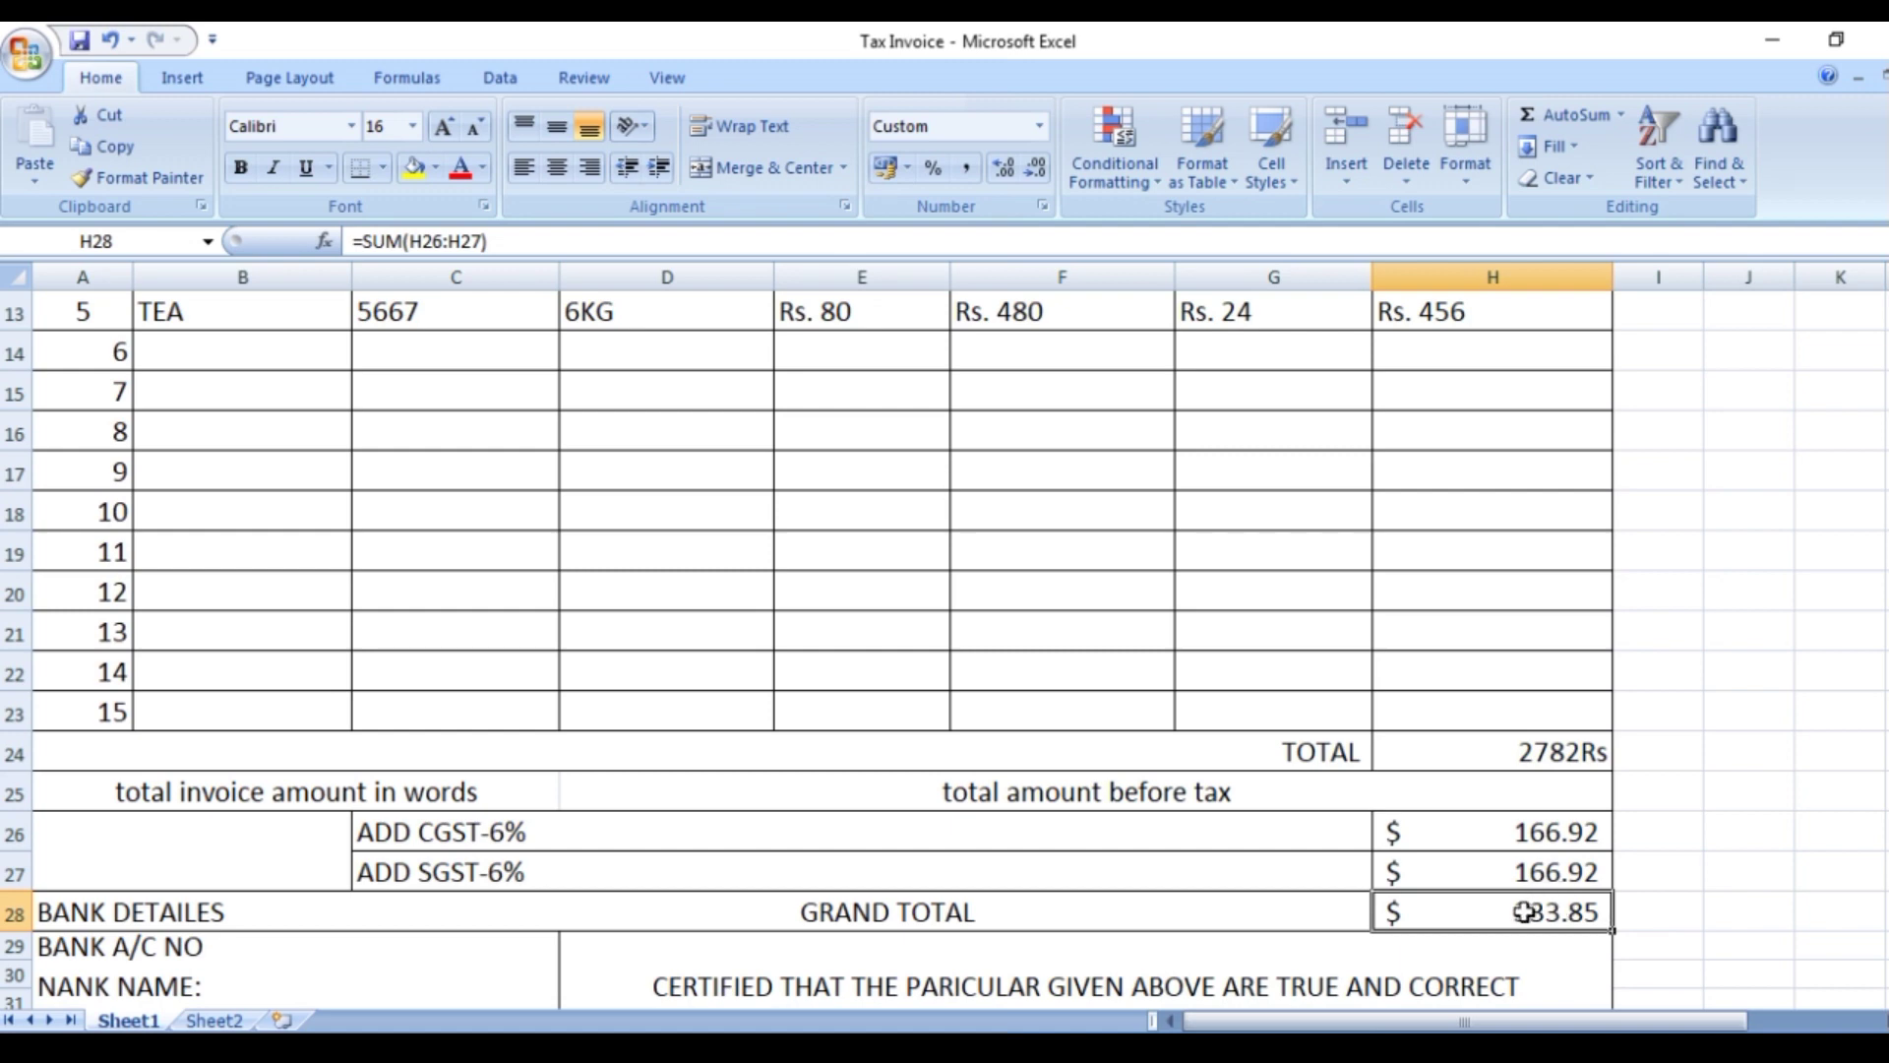
Enter =SUM(H26:H27) in GRAND TOTAL cell H28, showing $ 333.85.
{"action": "type", "text": "=s"}
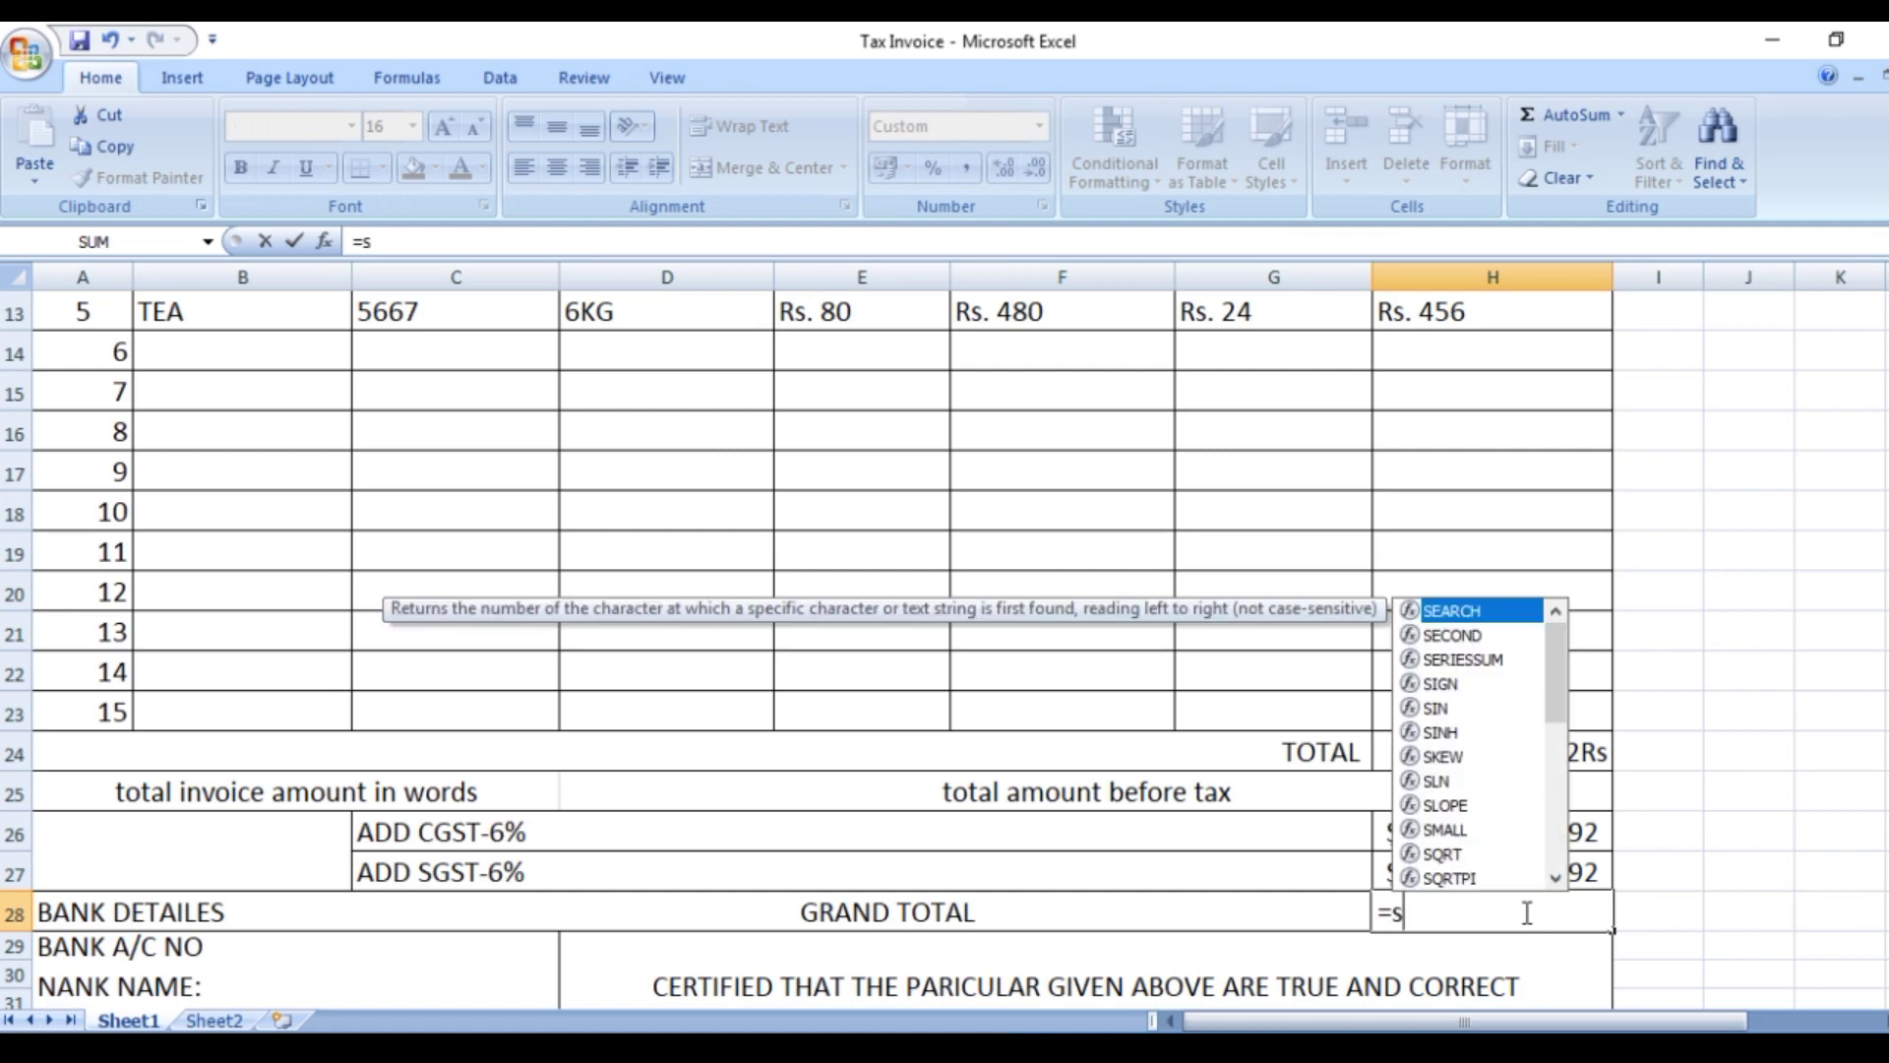
{"action": "type", "text": "um"}
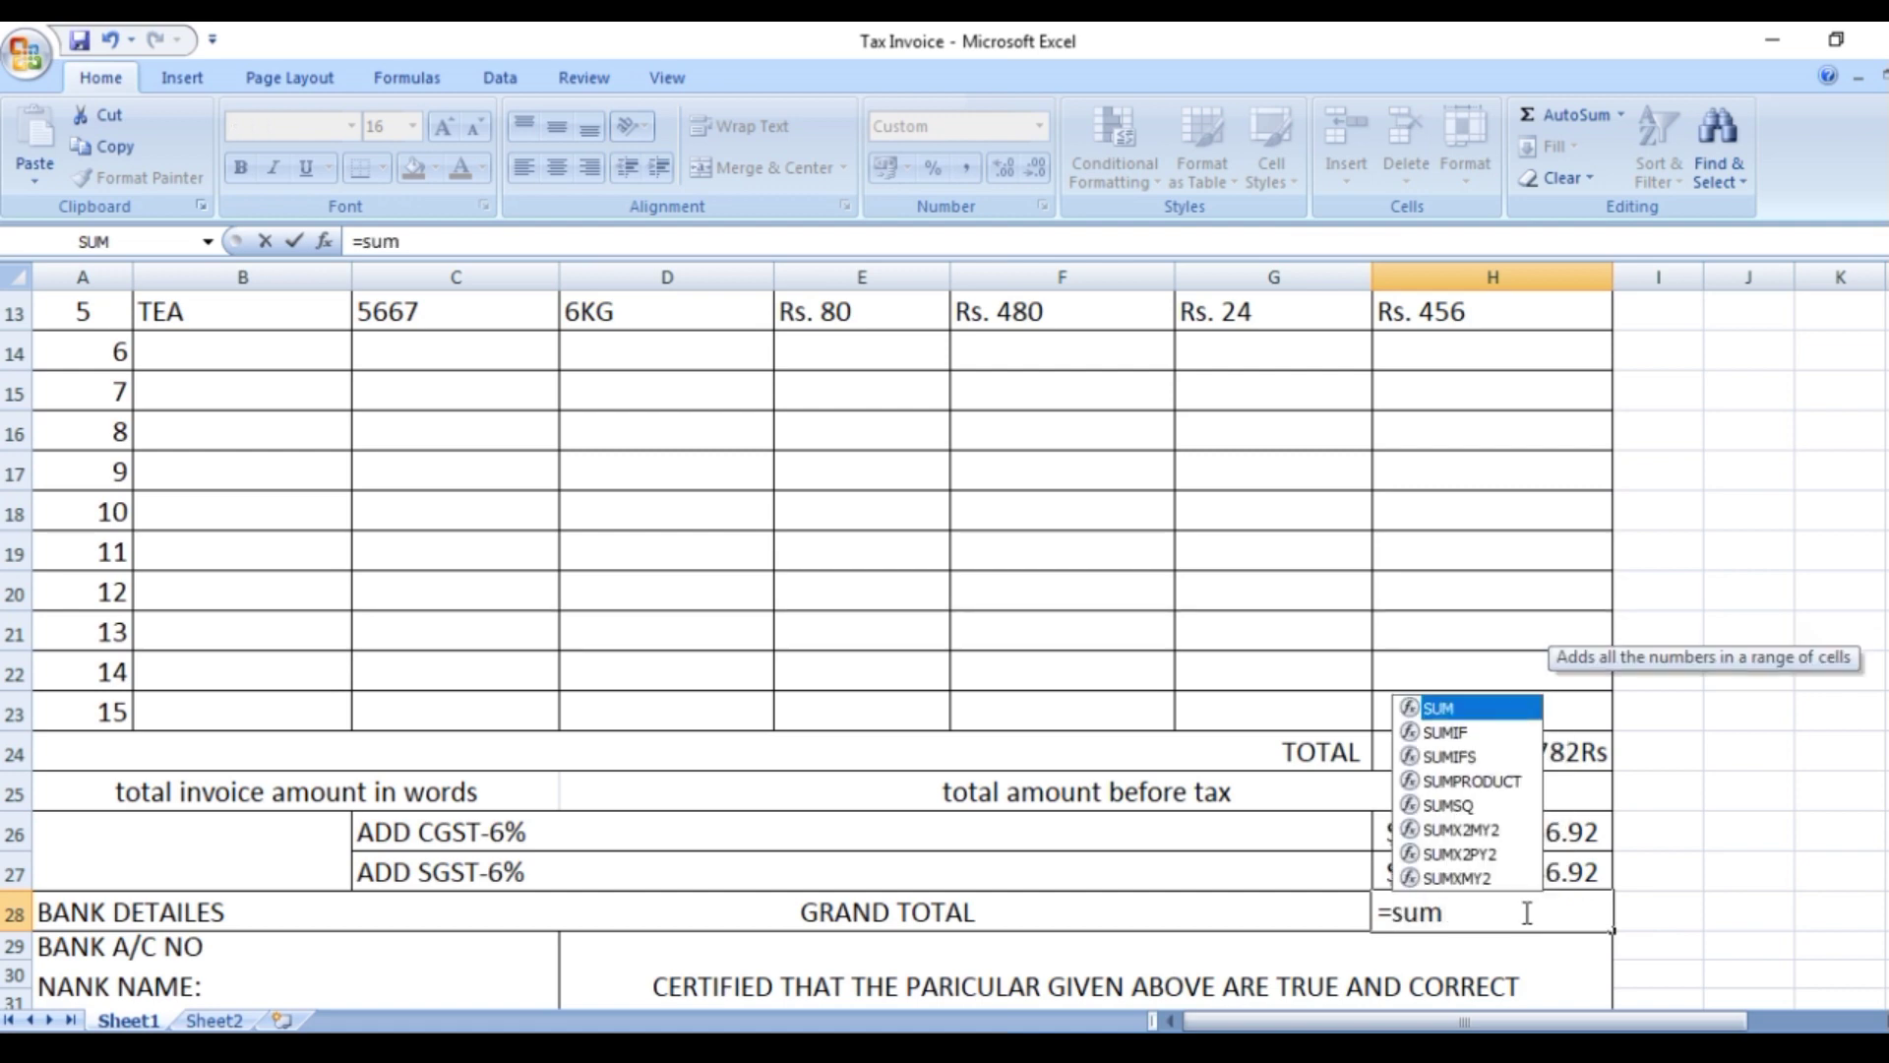
{"action": "type", "text": "("}
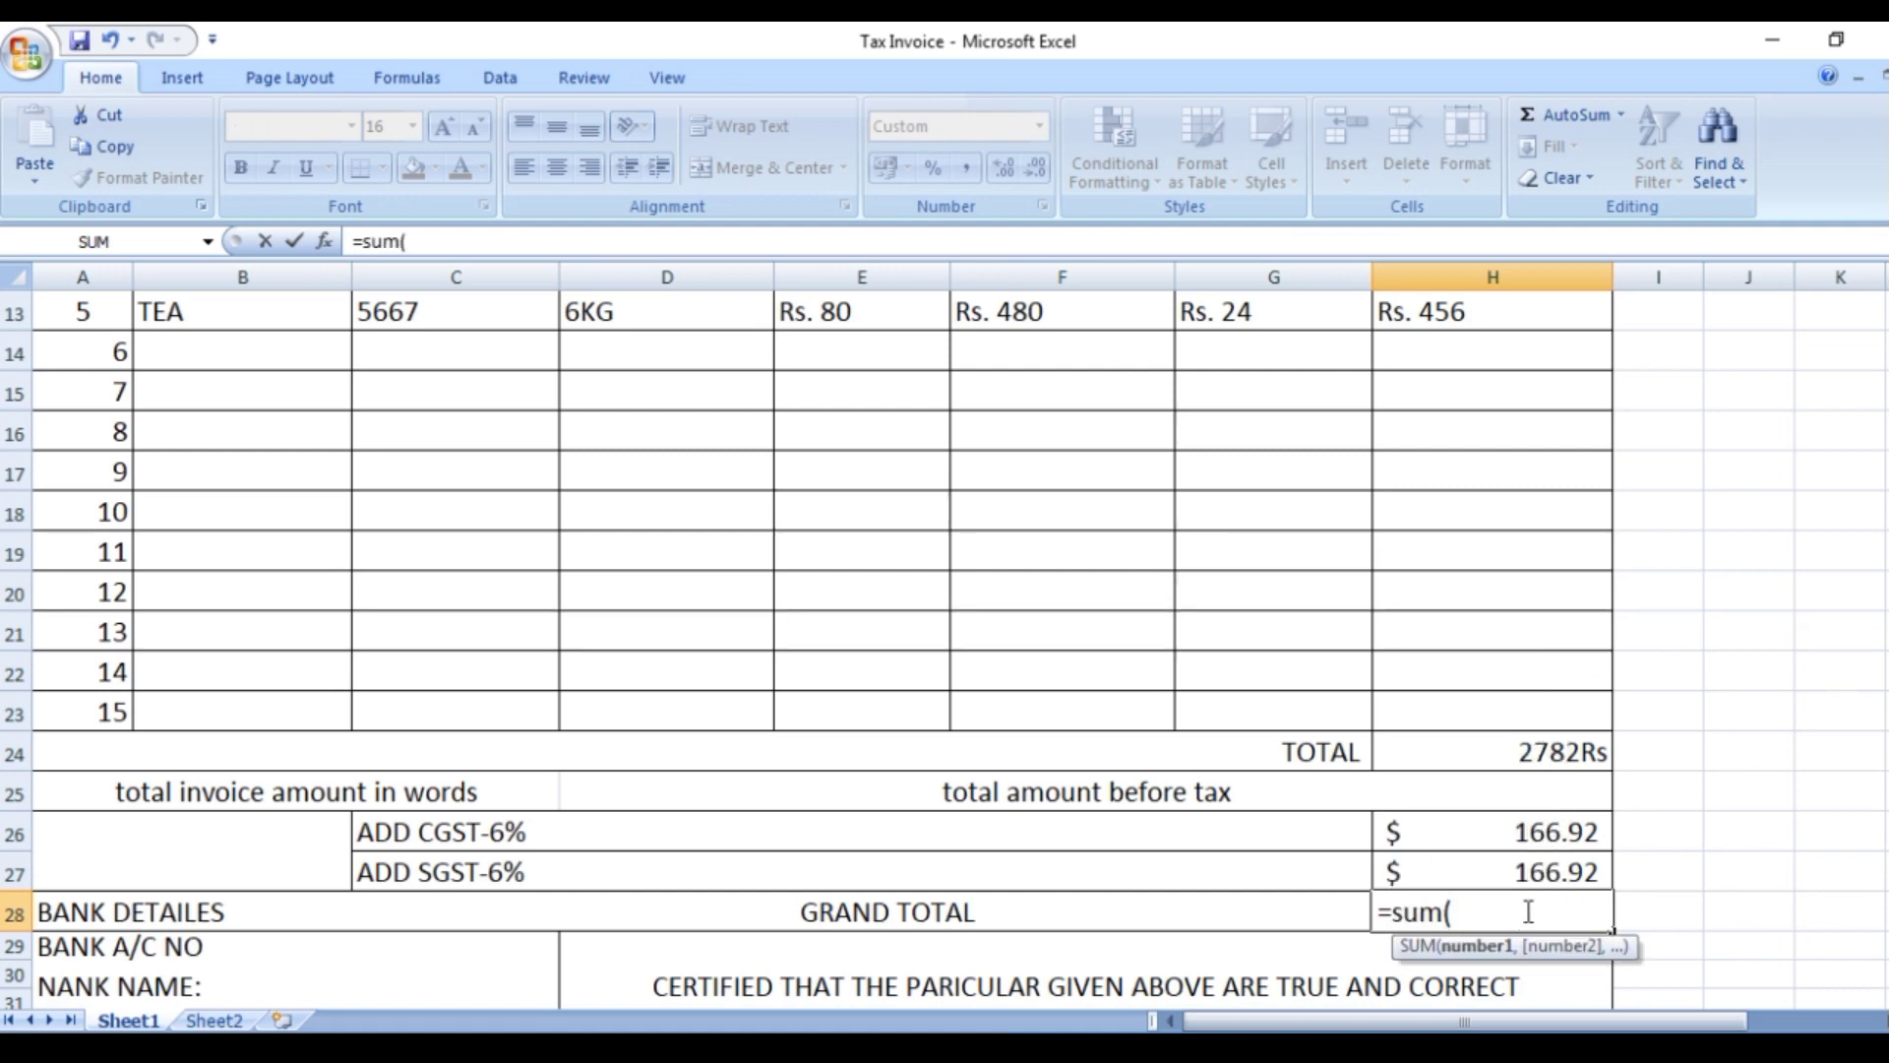
{"action": "left_click", "coordinate": [1528, 829]}
{"action": "left_click_drag", "start_coordinate": [1528, 832], "coordinate": [1531, 872]}
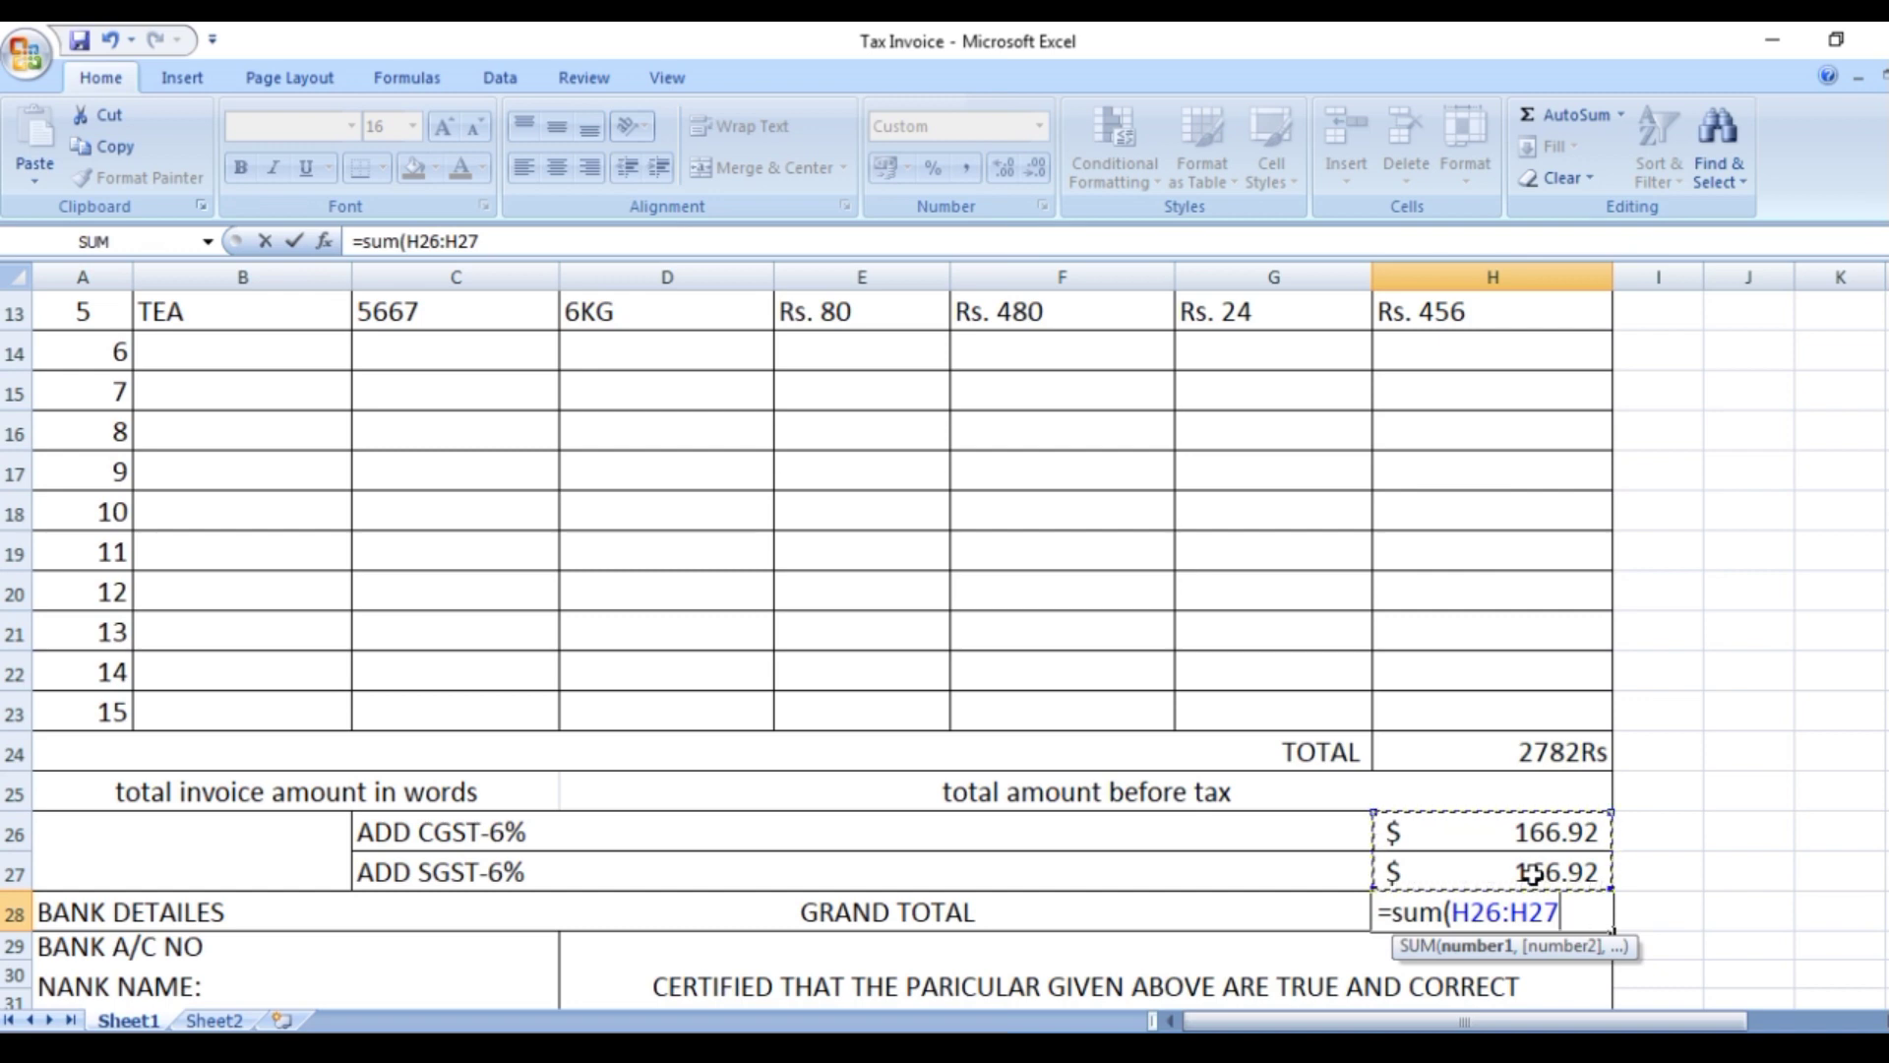
{"action": "type", "text": ")"}
{"action": "key", "text": "Return"}
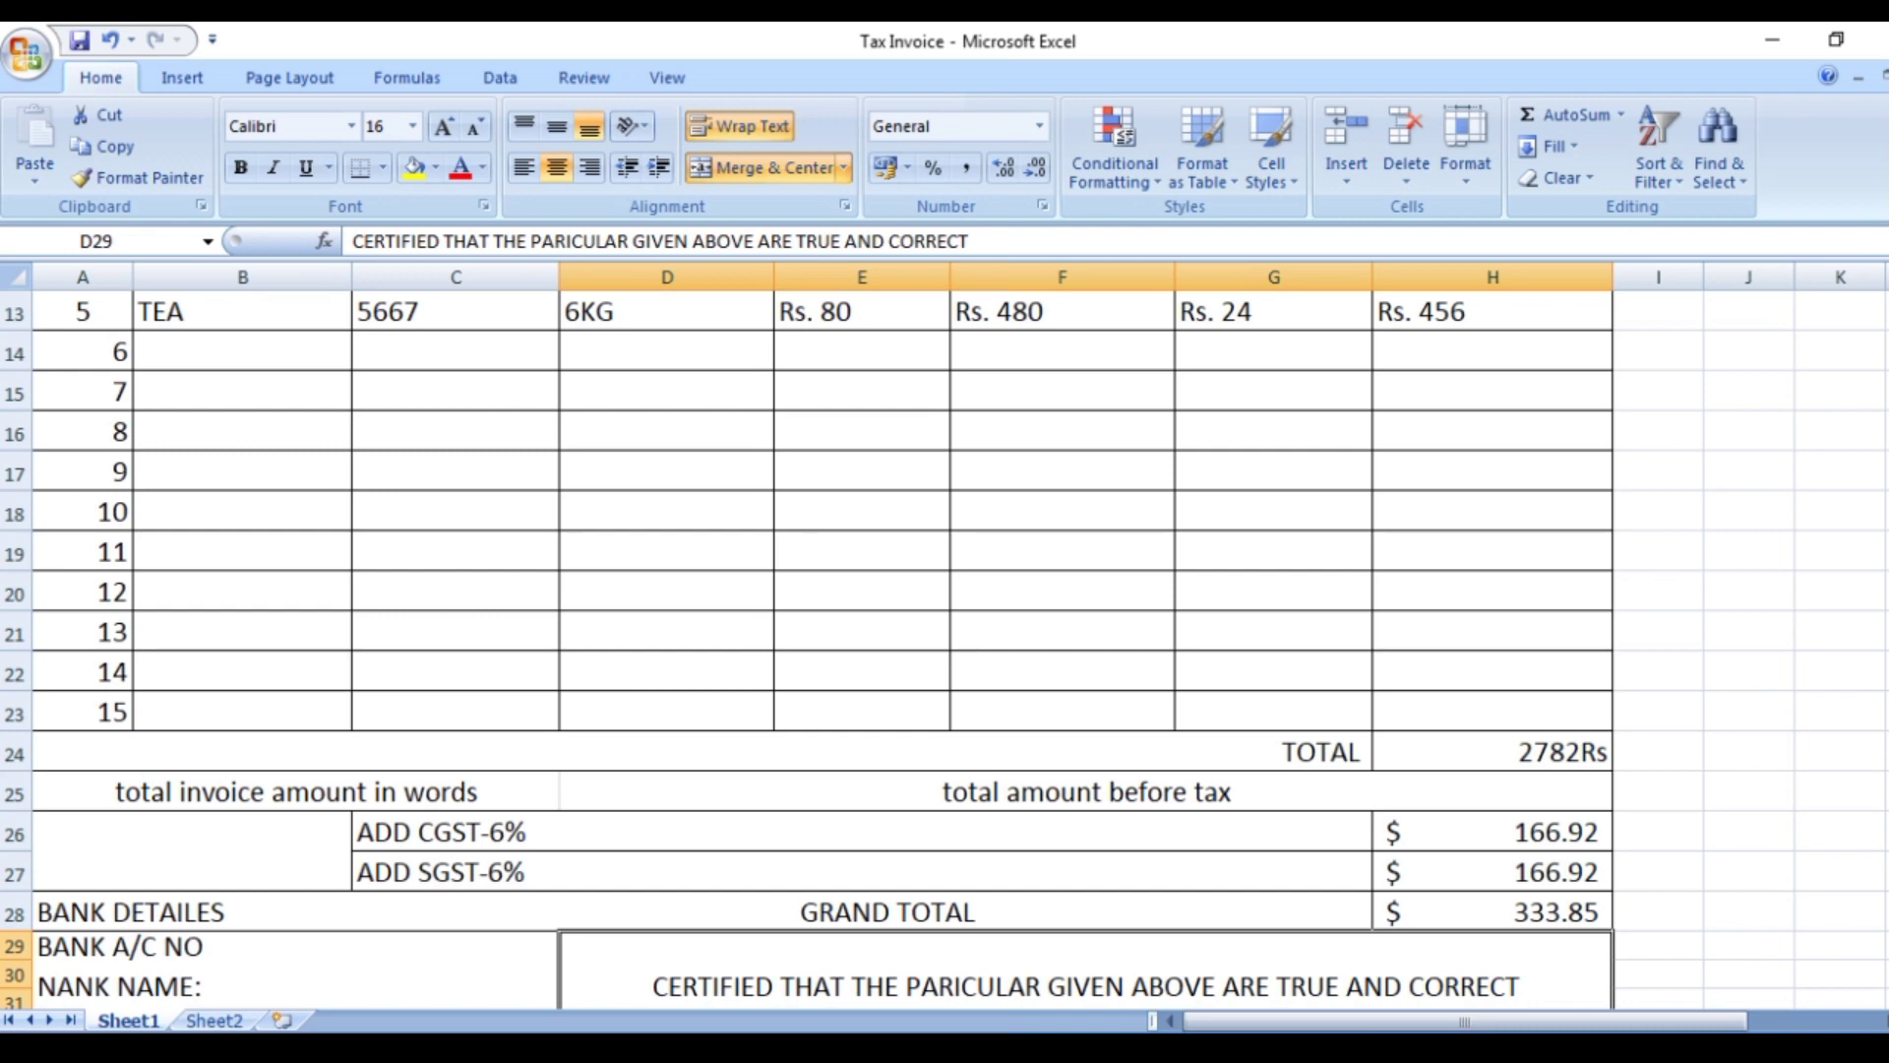
{"action": "left_click_drag", "start_coordinate": [1881, 600], "coordinate": [1881, 723]}
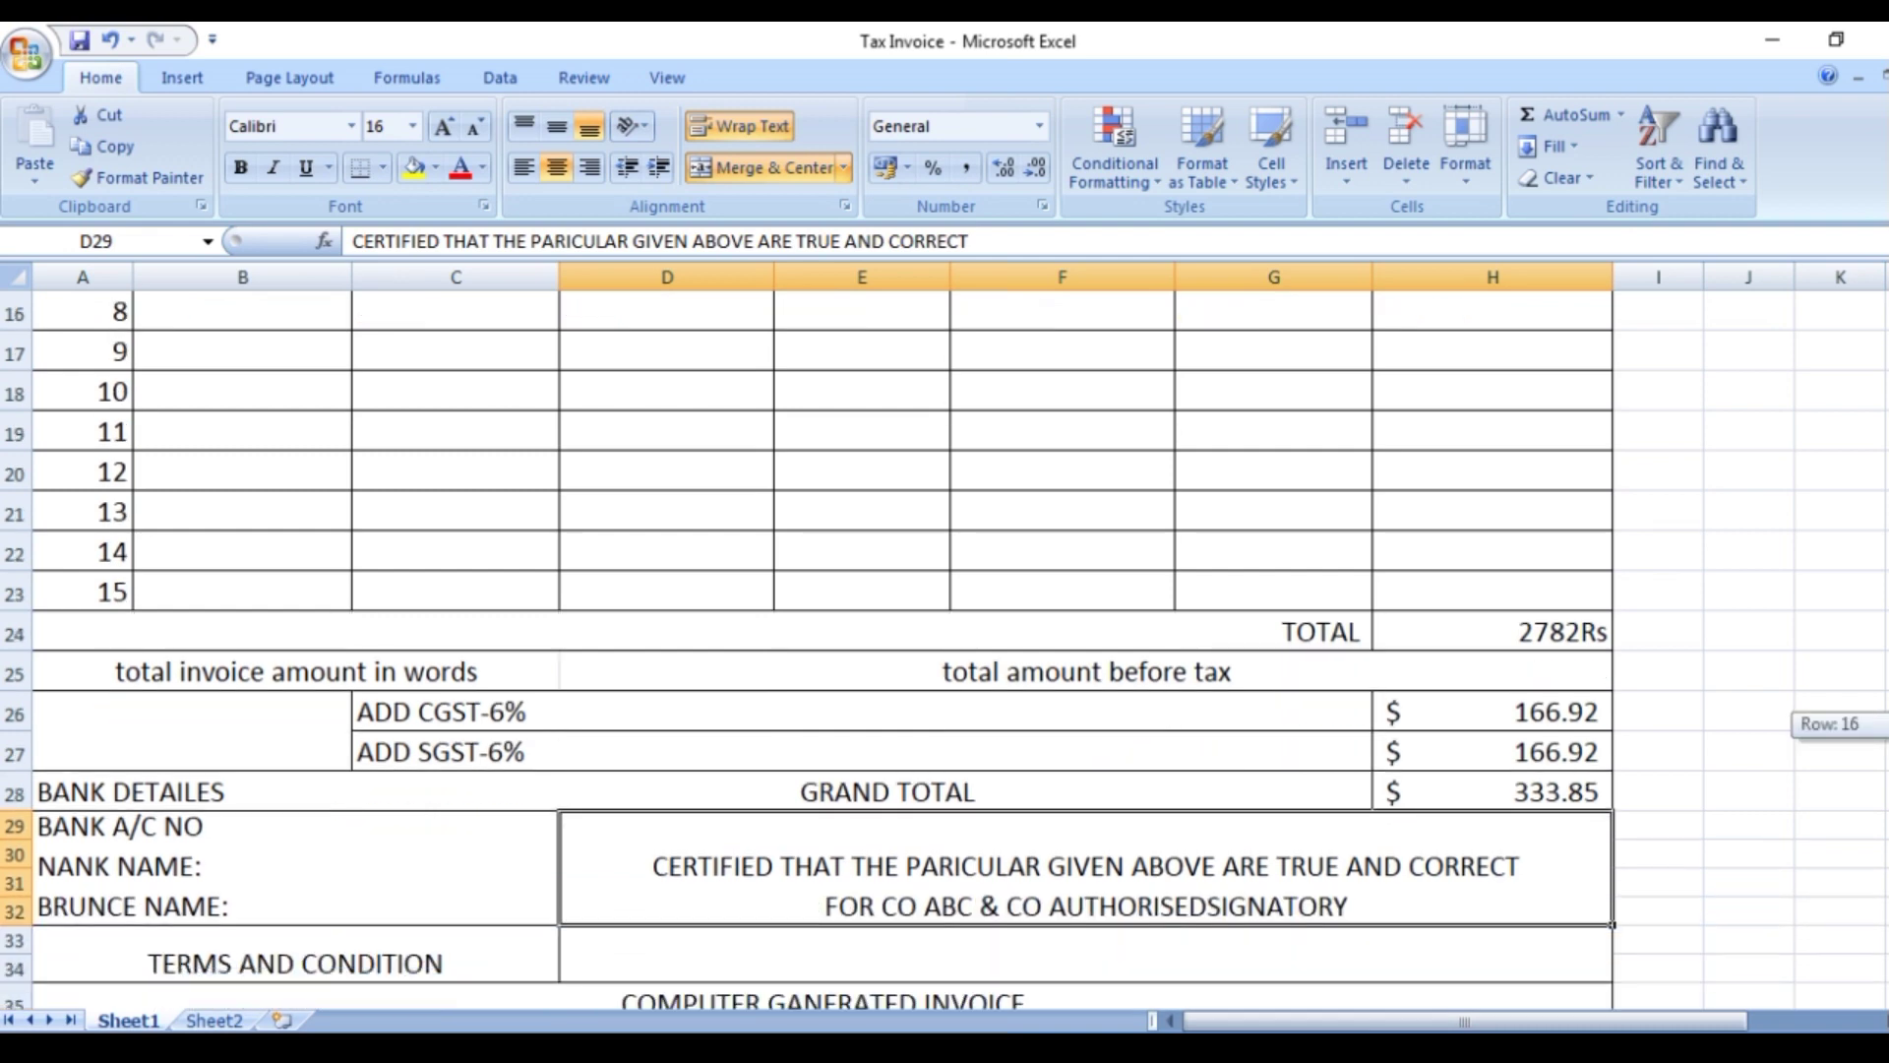
{"action": "left_click_drag", "start_coordinate": [1881, 724], "coordinate": [1881, 713]}
{"action": "left_click_drag", "start_coordinate": [1881, 713], "coordinate": [1881, 723]}
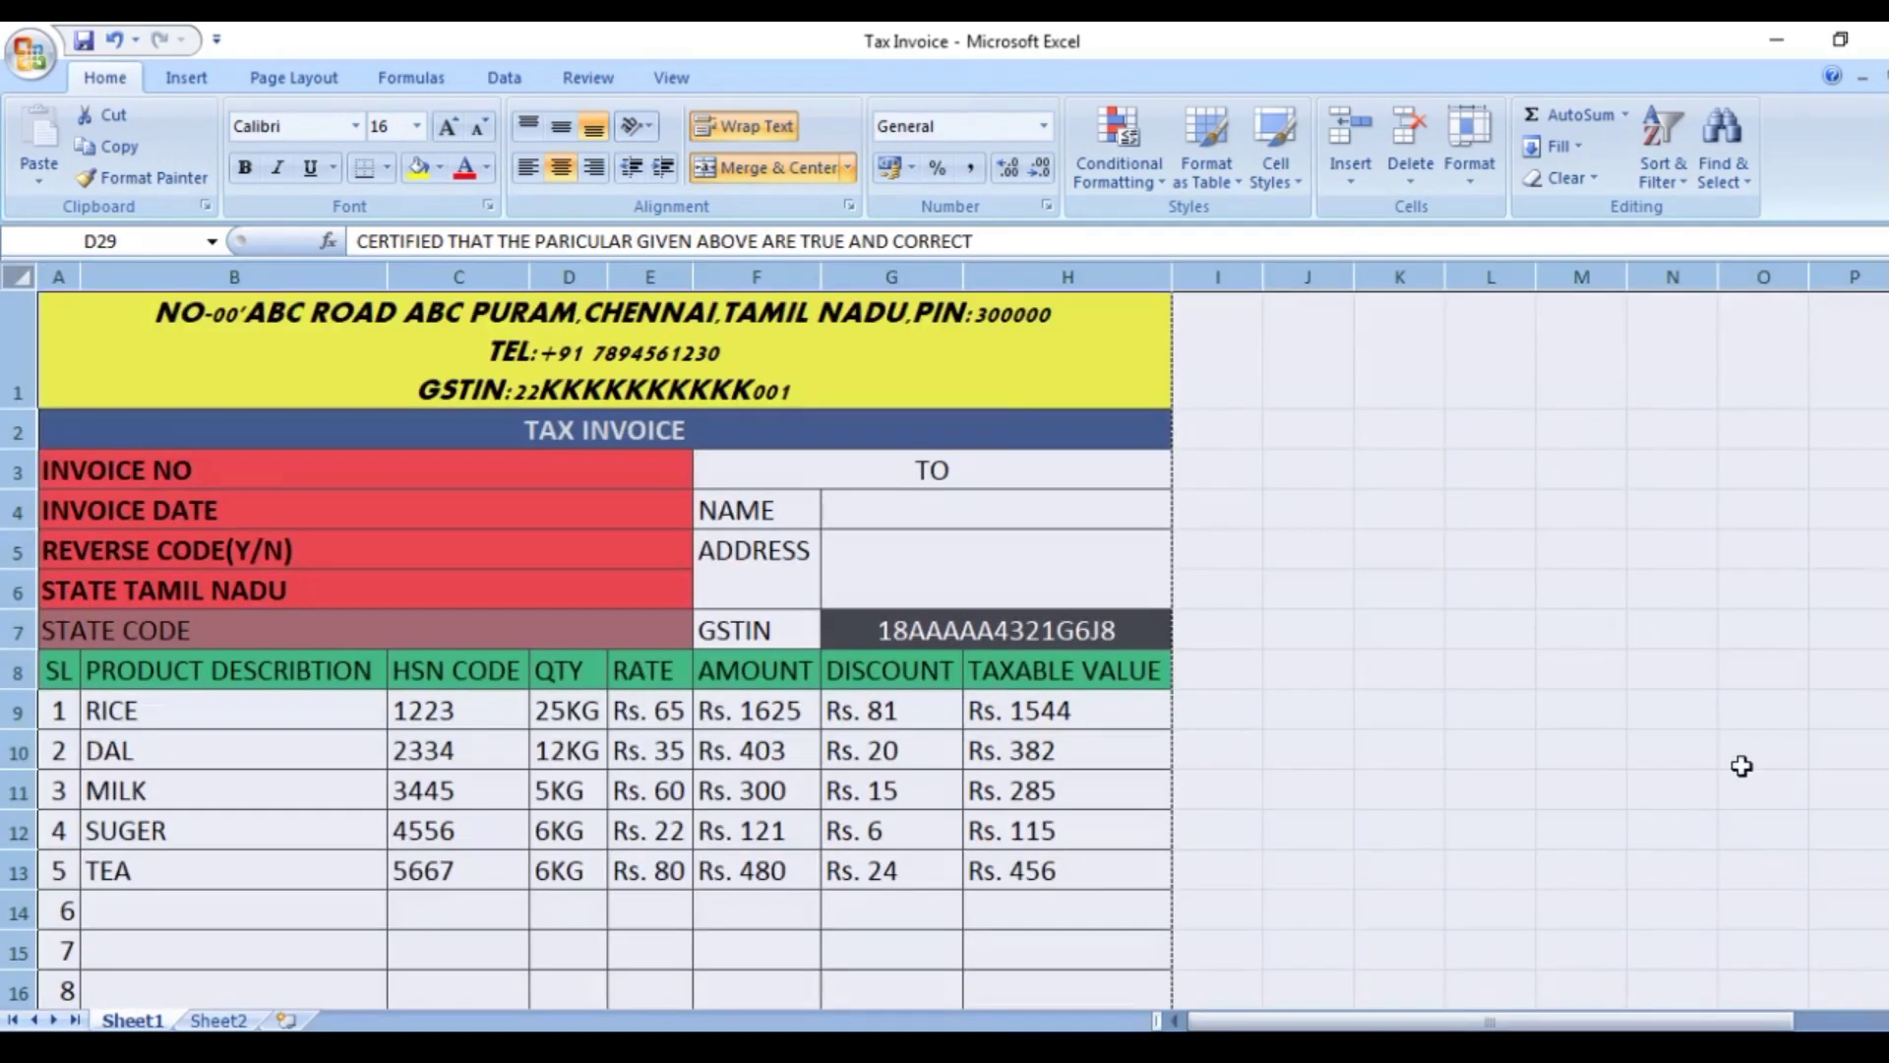
{"action": "left_click", "coordinate": [1658, 707]}
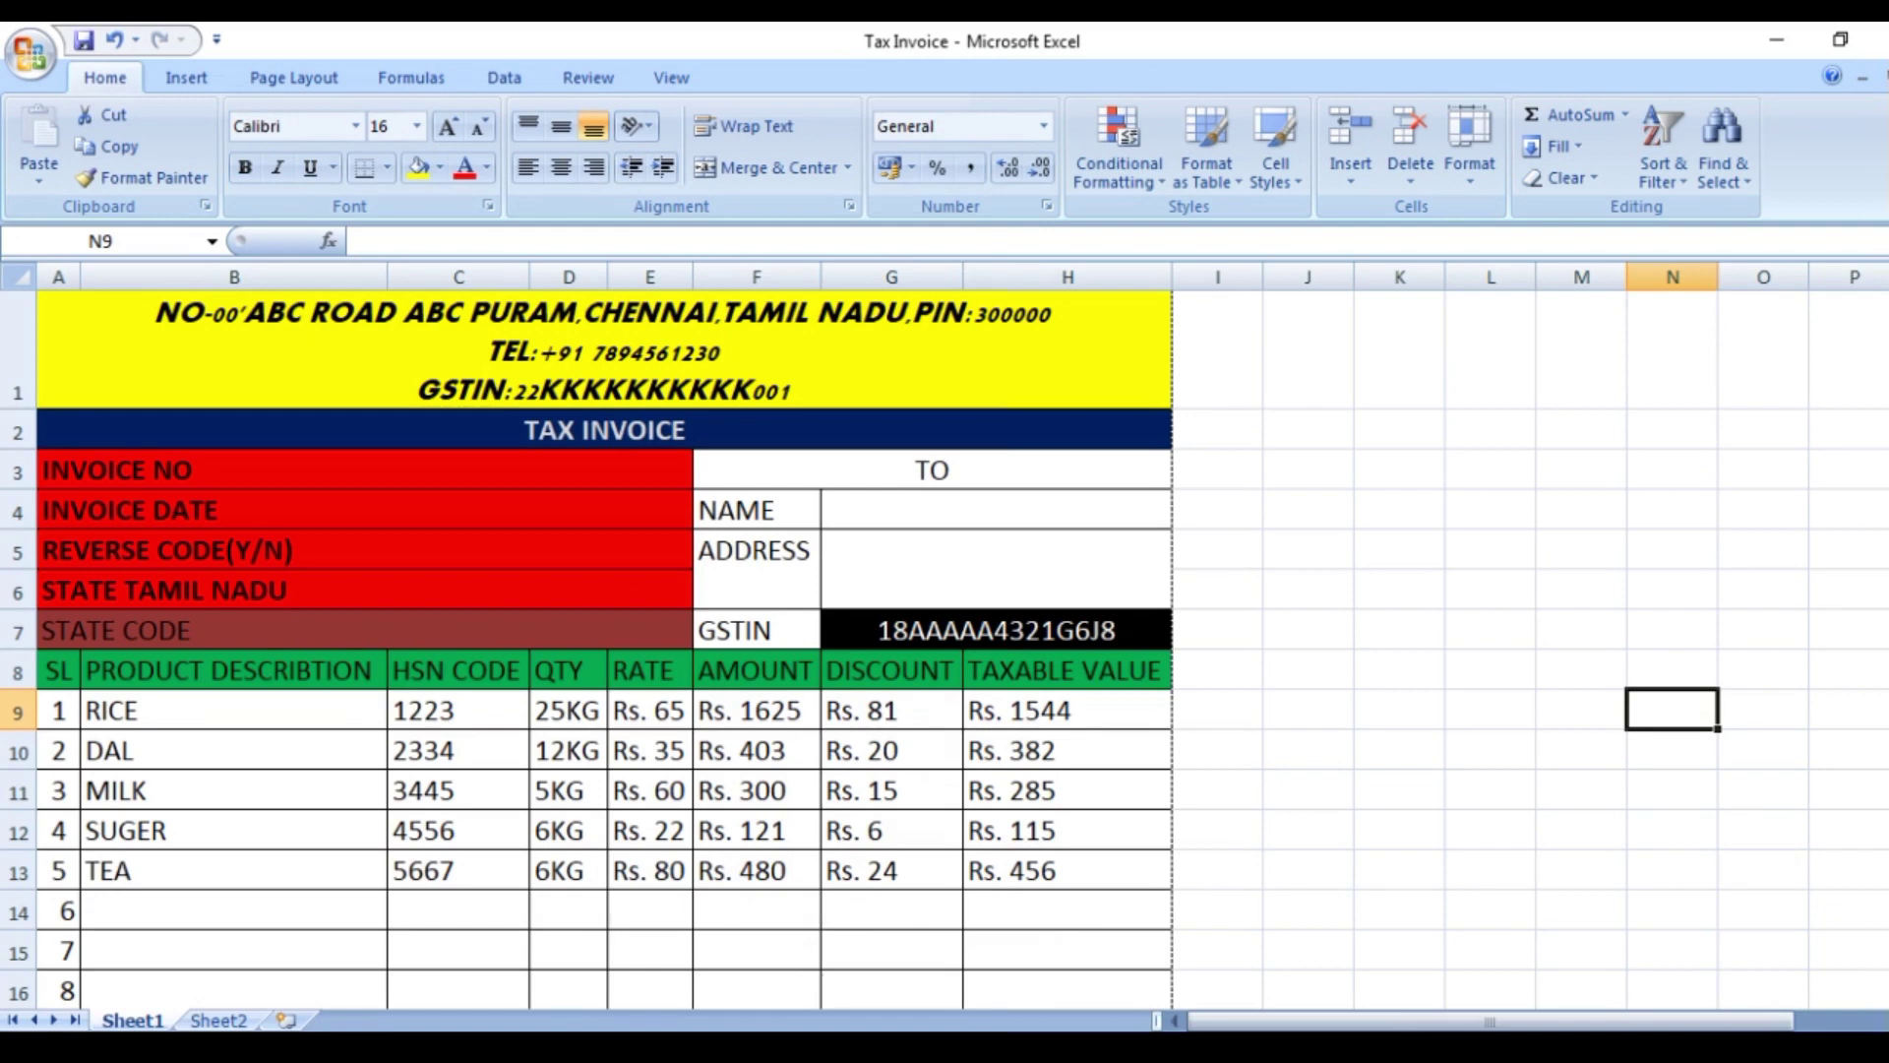
{"action": "mouse_move", "coordinate": [1881, 612]}
{"action": "left_mouse_down"}
{"action": "mouse_move", "coordinate": [1881, 654]}
{"action": "mouse_move", "coordinate": [1881, 635]}
{"action": "left_mouse_up"}
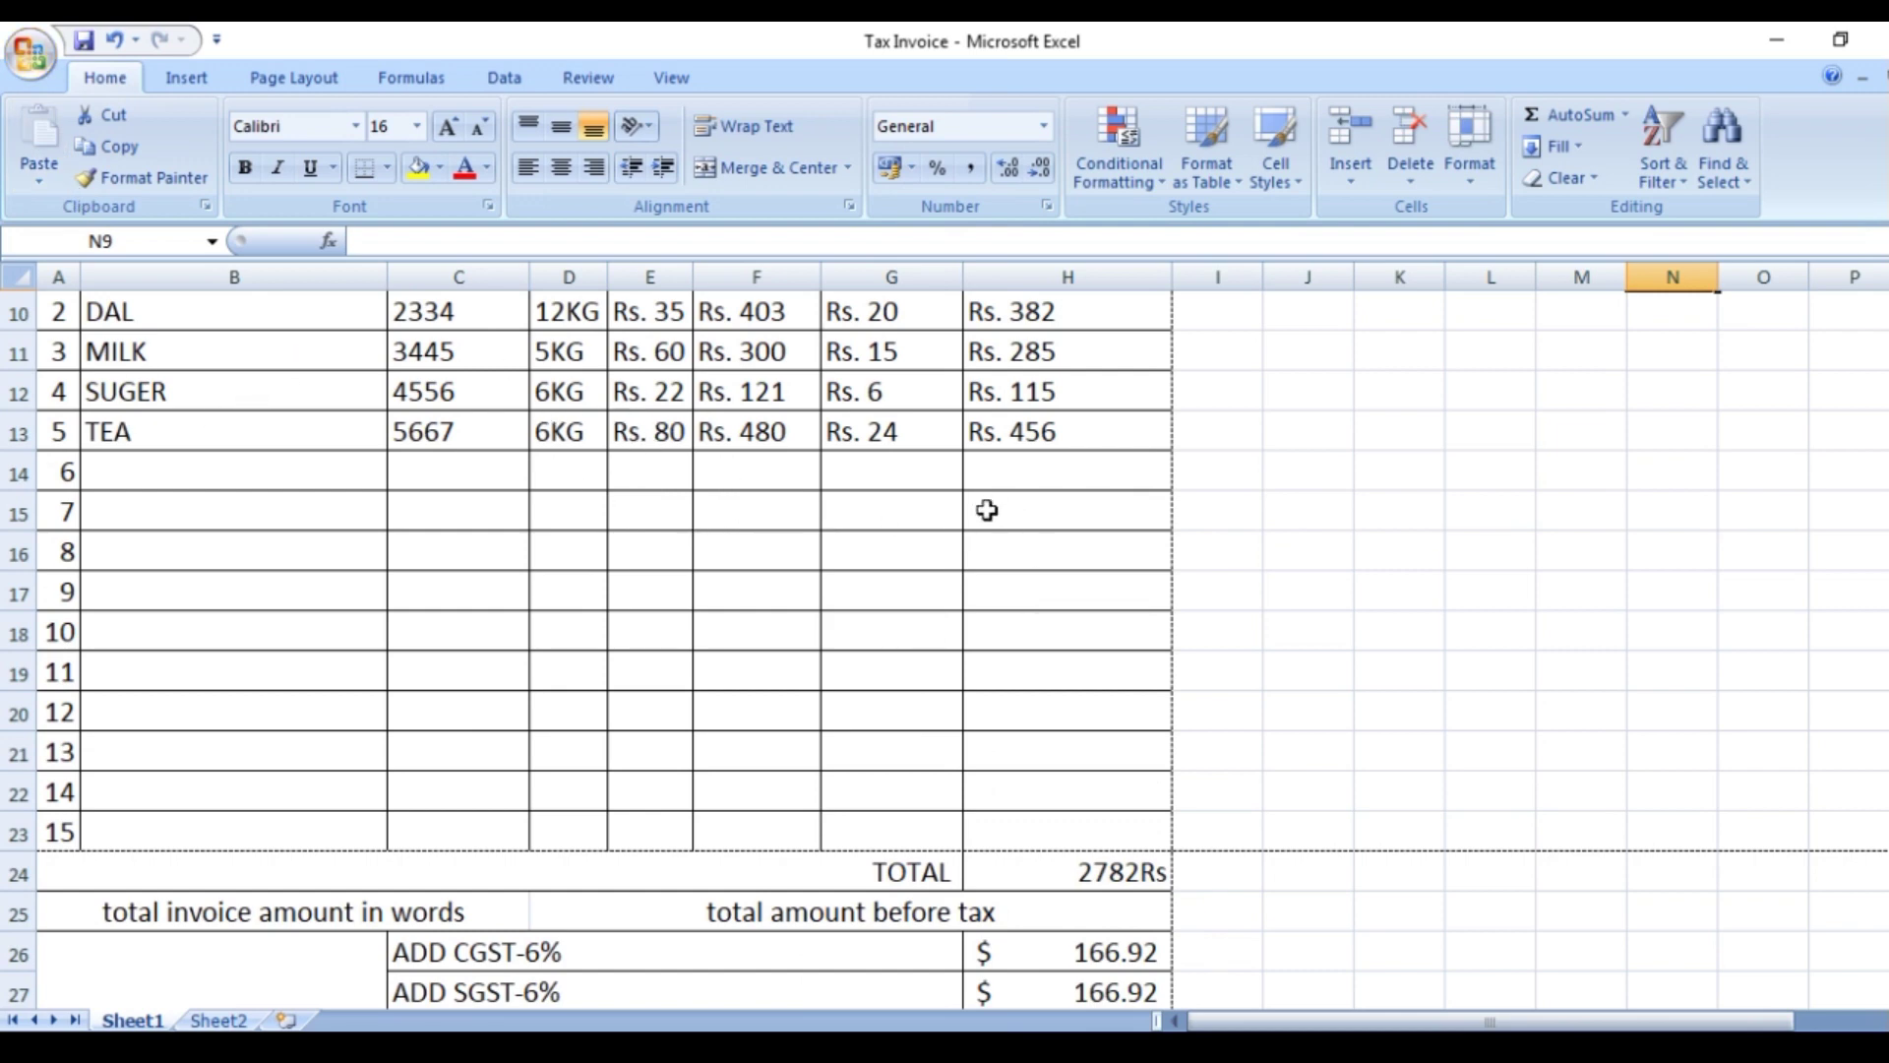
Choose Print Preview from the Office button menu to view the invoice page.
{"action": "left_click", "coordinate": [33, 57]}
{"action": "mouse_move", "coordinate": [91, 370]}
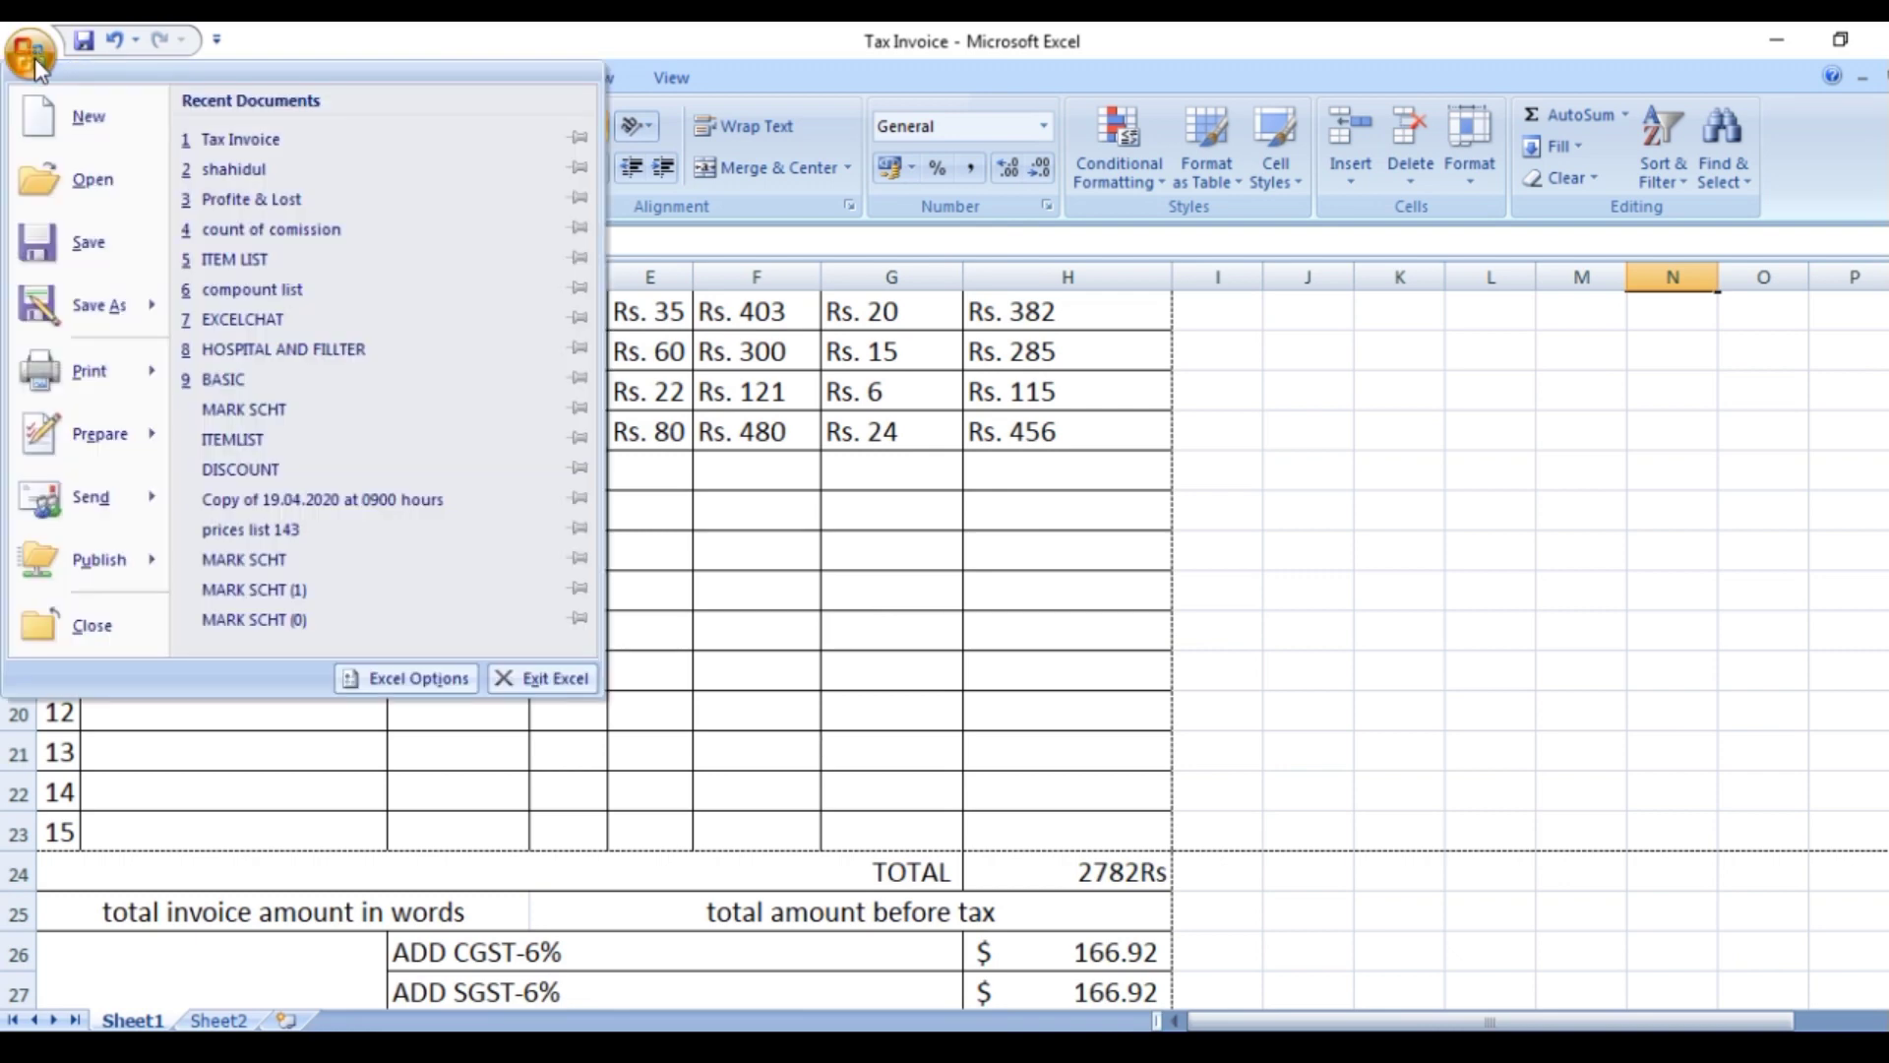
{"action": "left_click", "coordinate": [305, 313]}
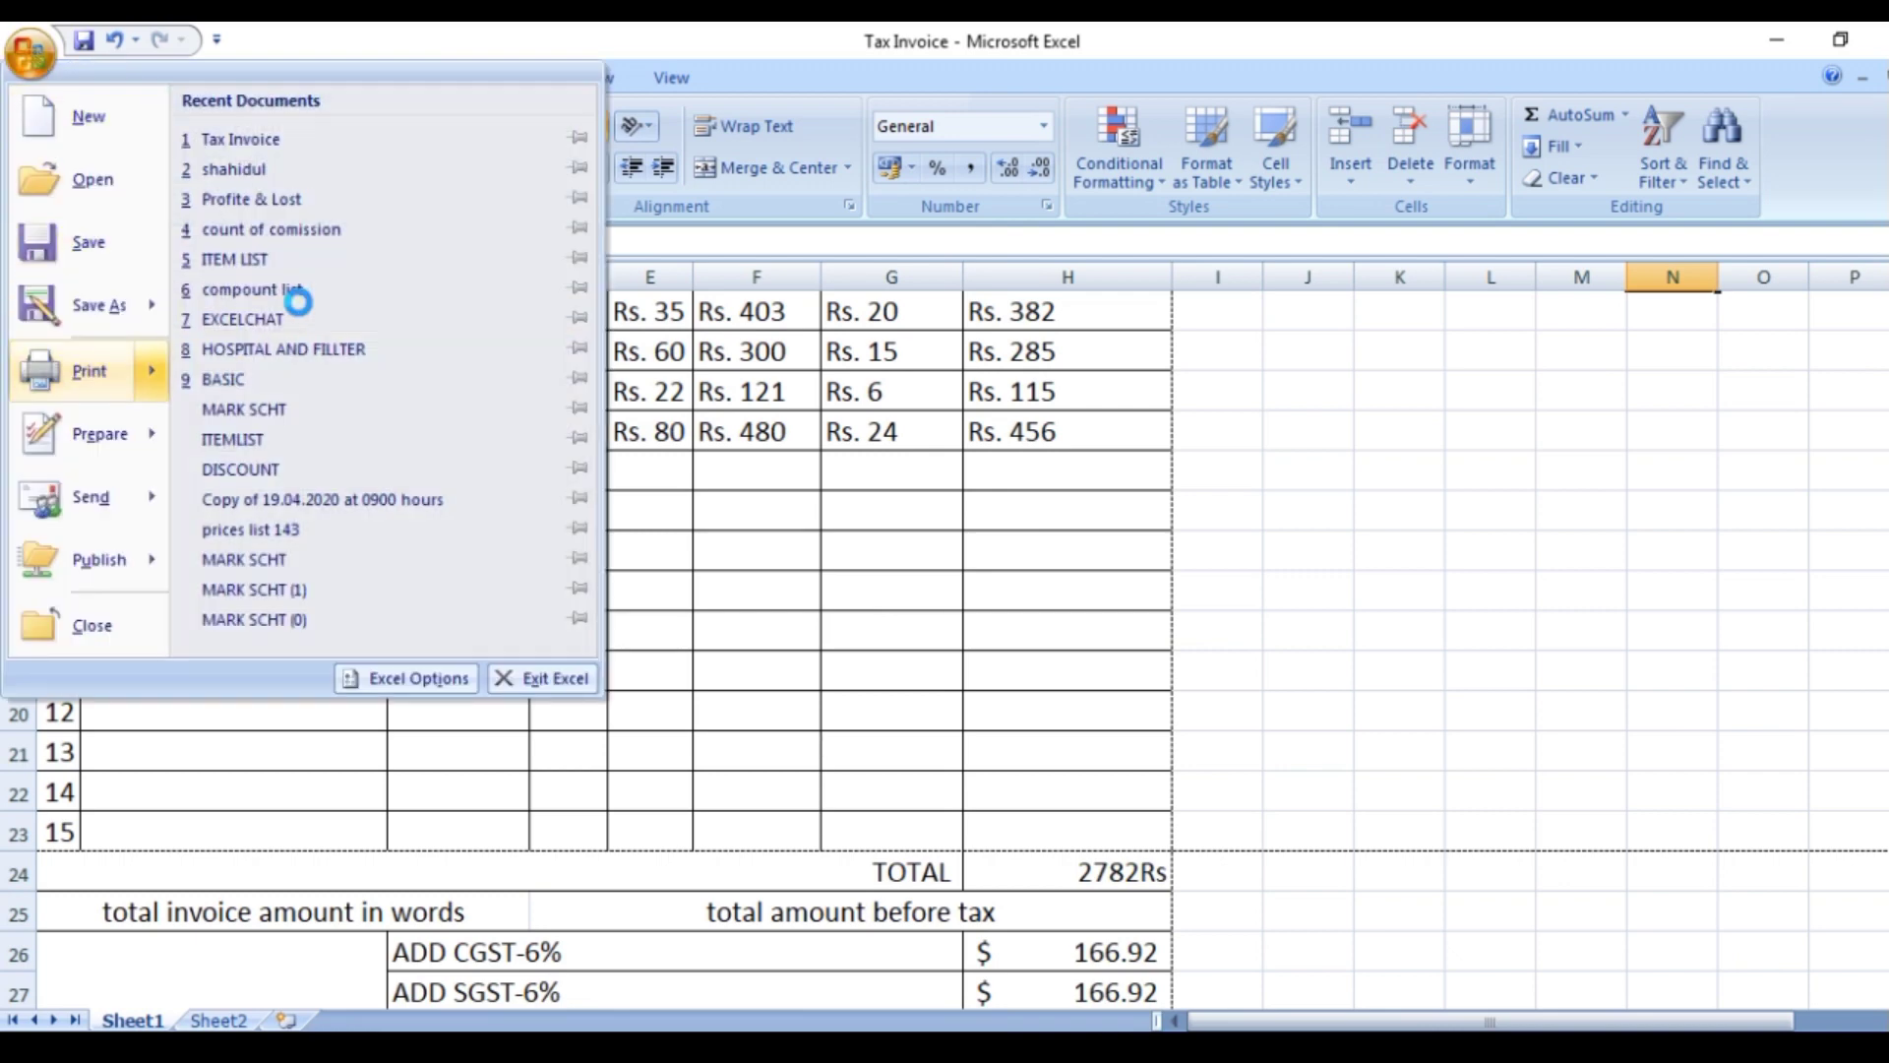